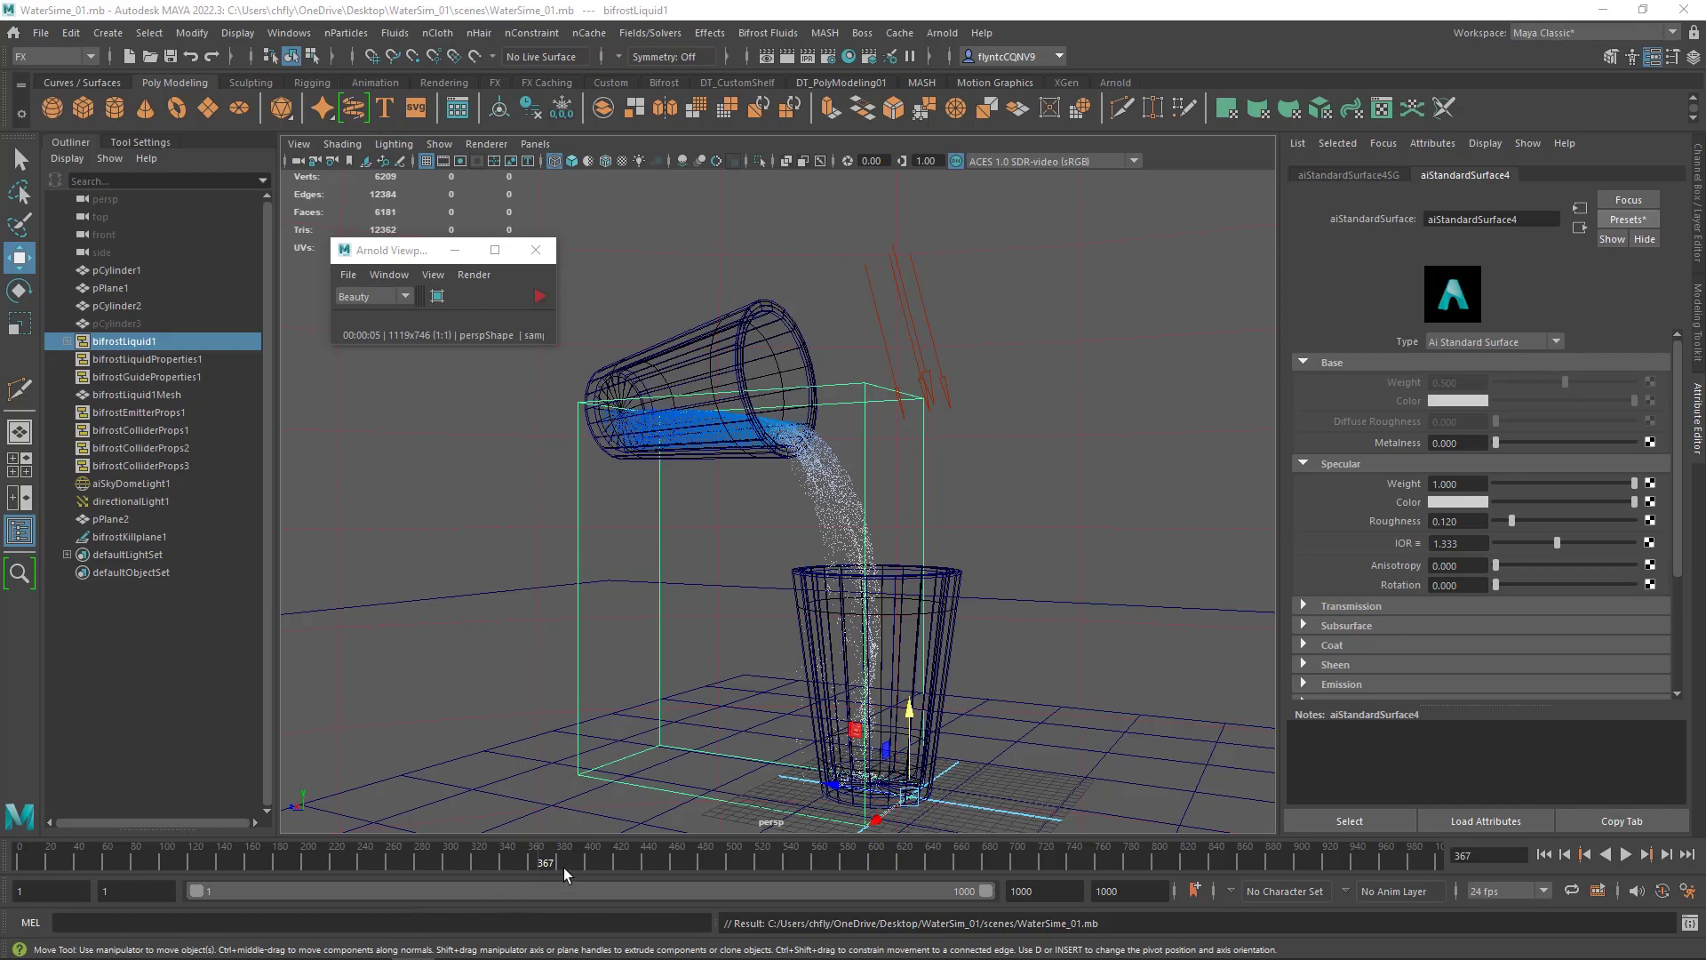
Step: Return the animation to frame 1 and switch to the Rendering menu set
left_click_drag(547, 863, 14, 866)
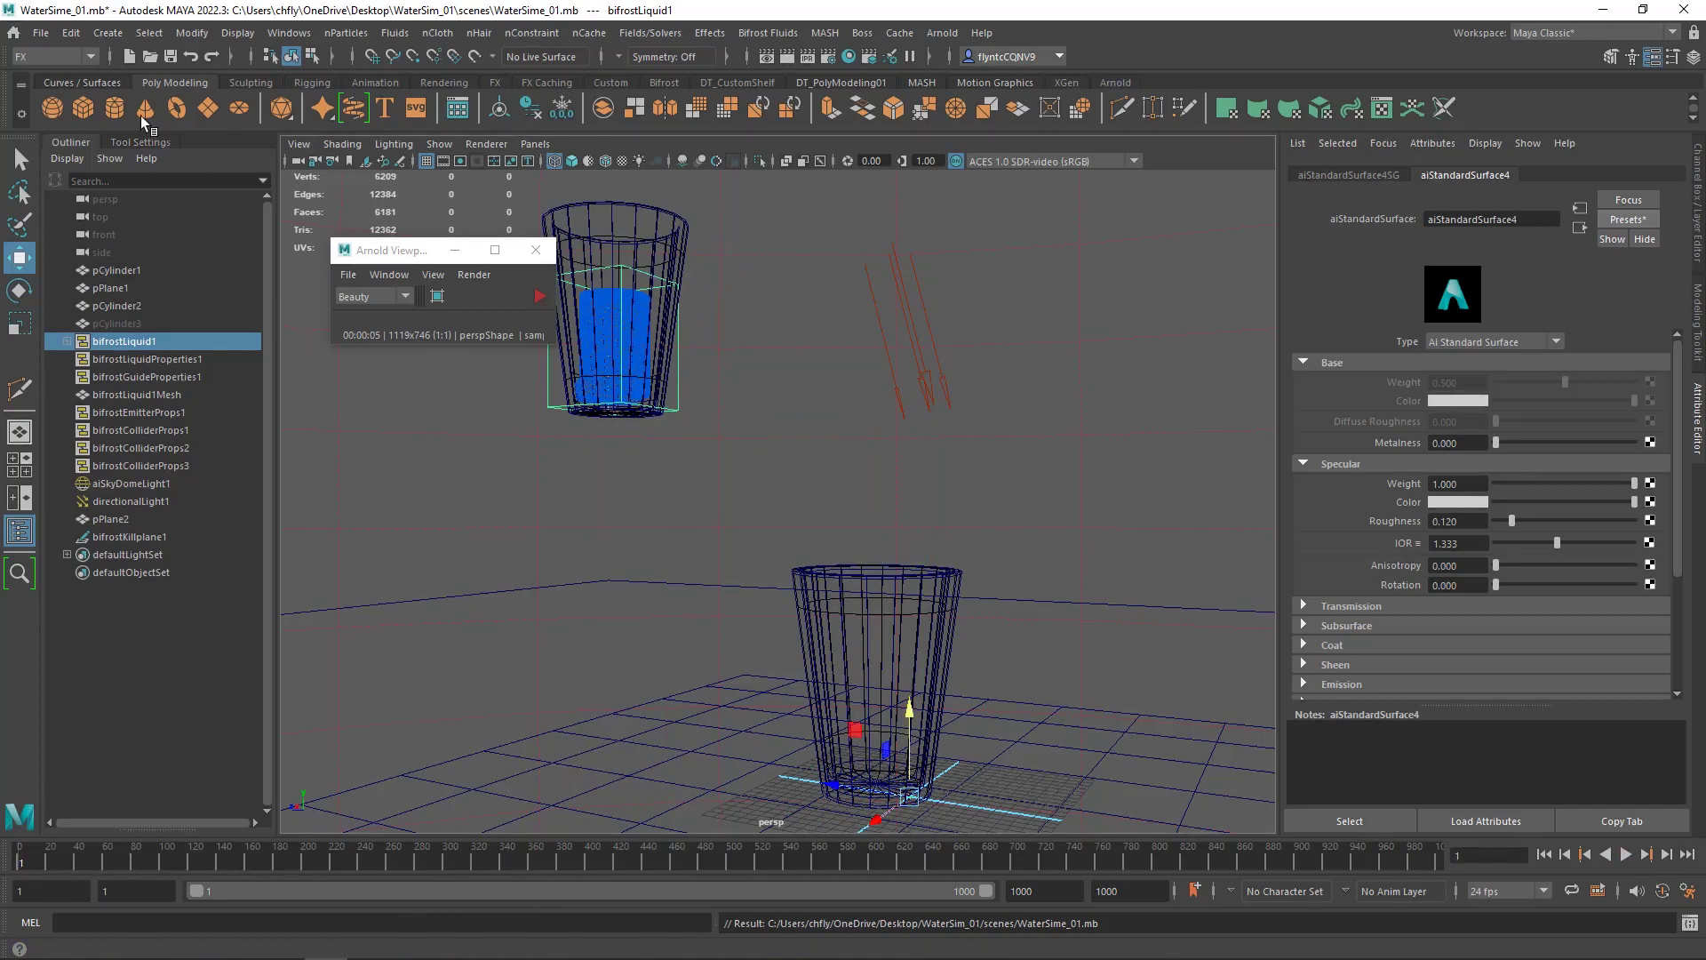
left_click(91, 57)
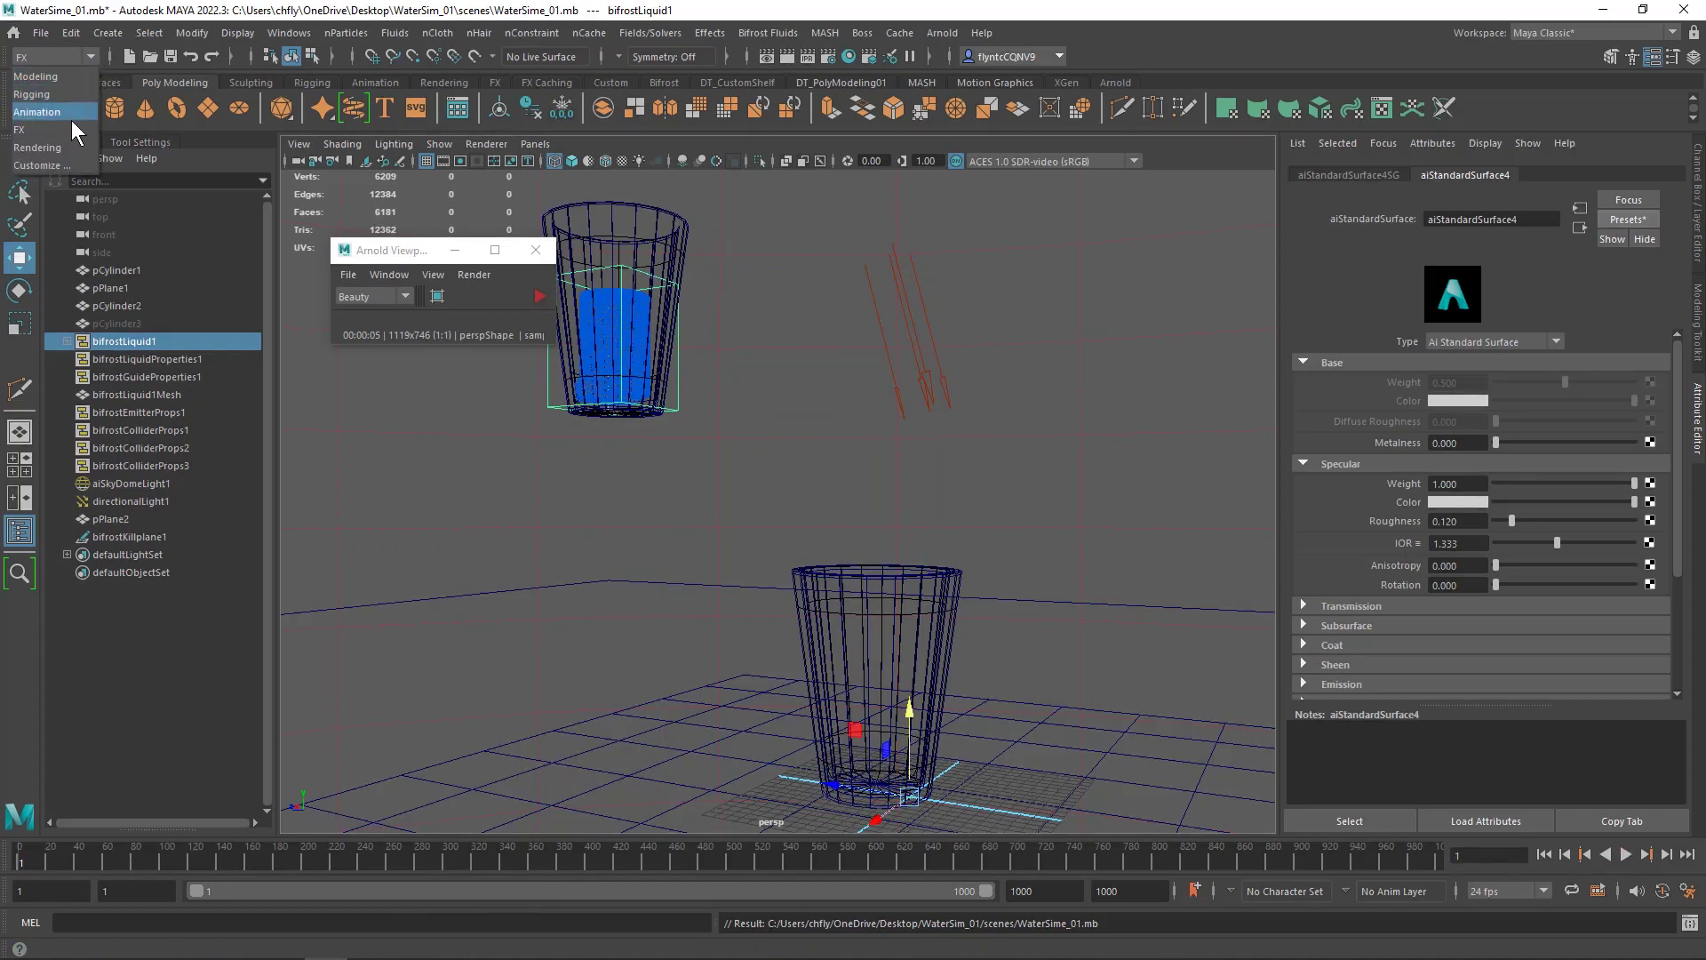
left_click(69, 149)
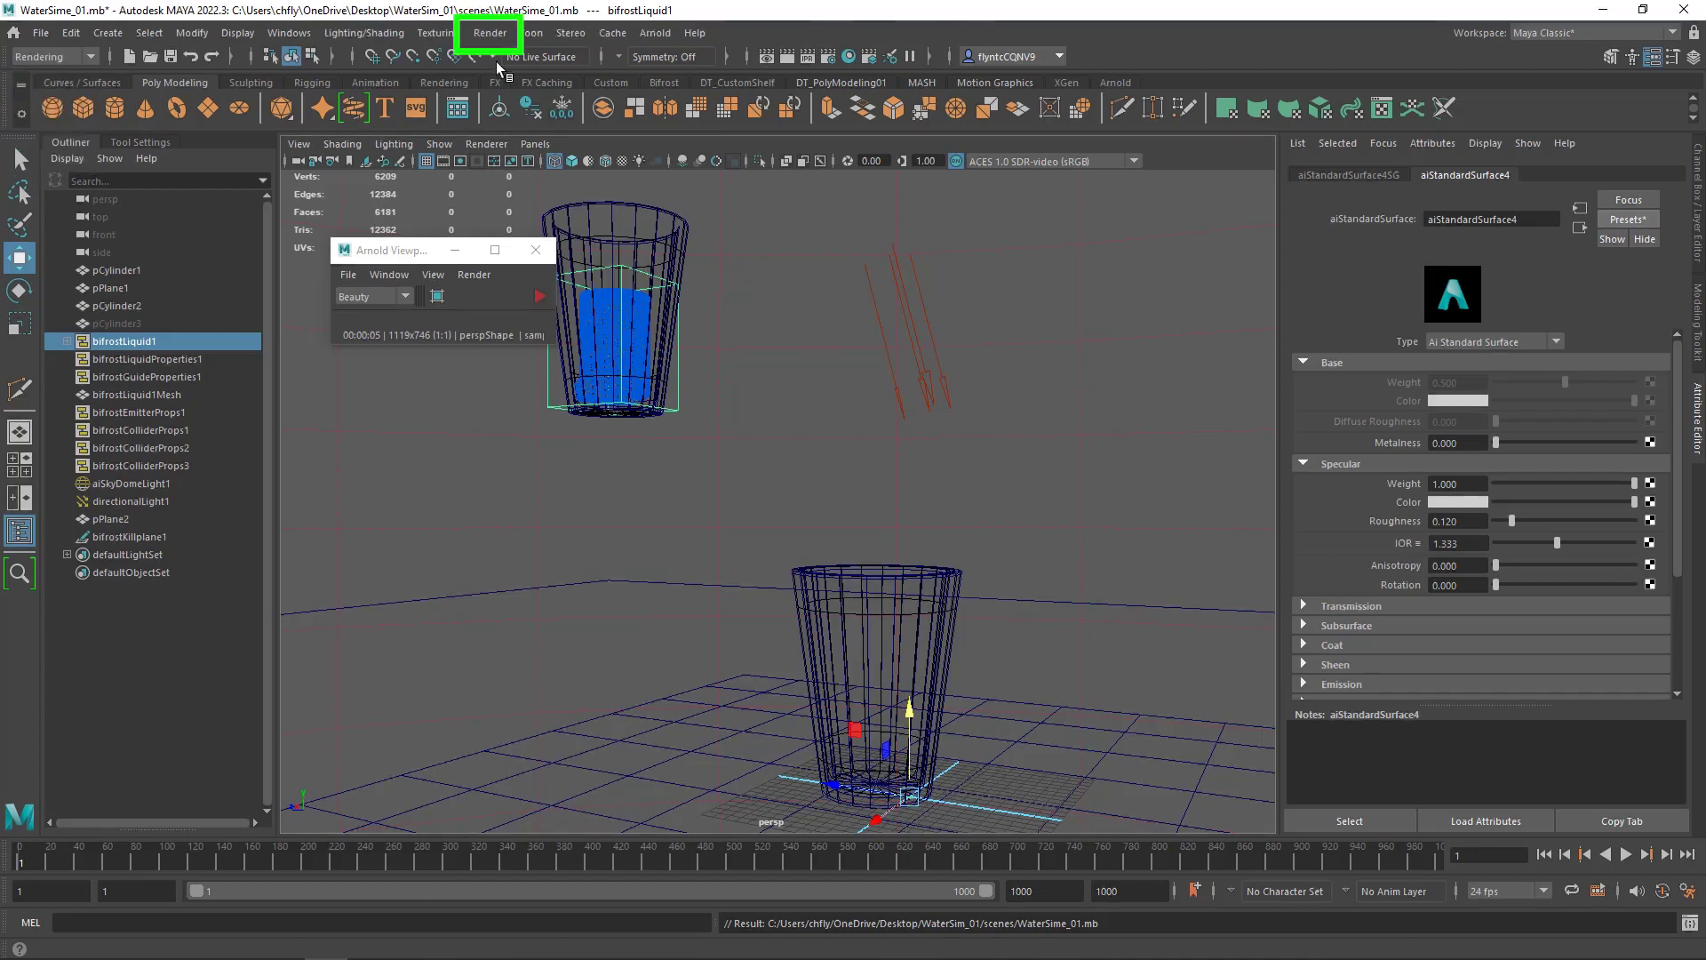
Step: Set the output image format to jpeg in the render settings
left_click(490, 36)
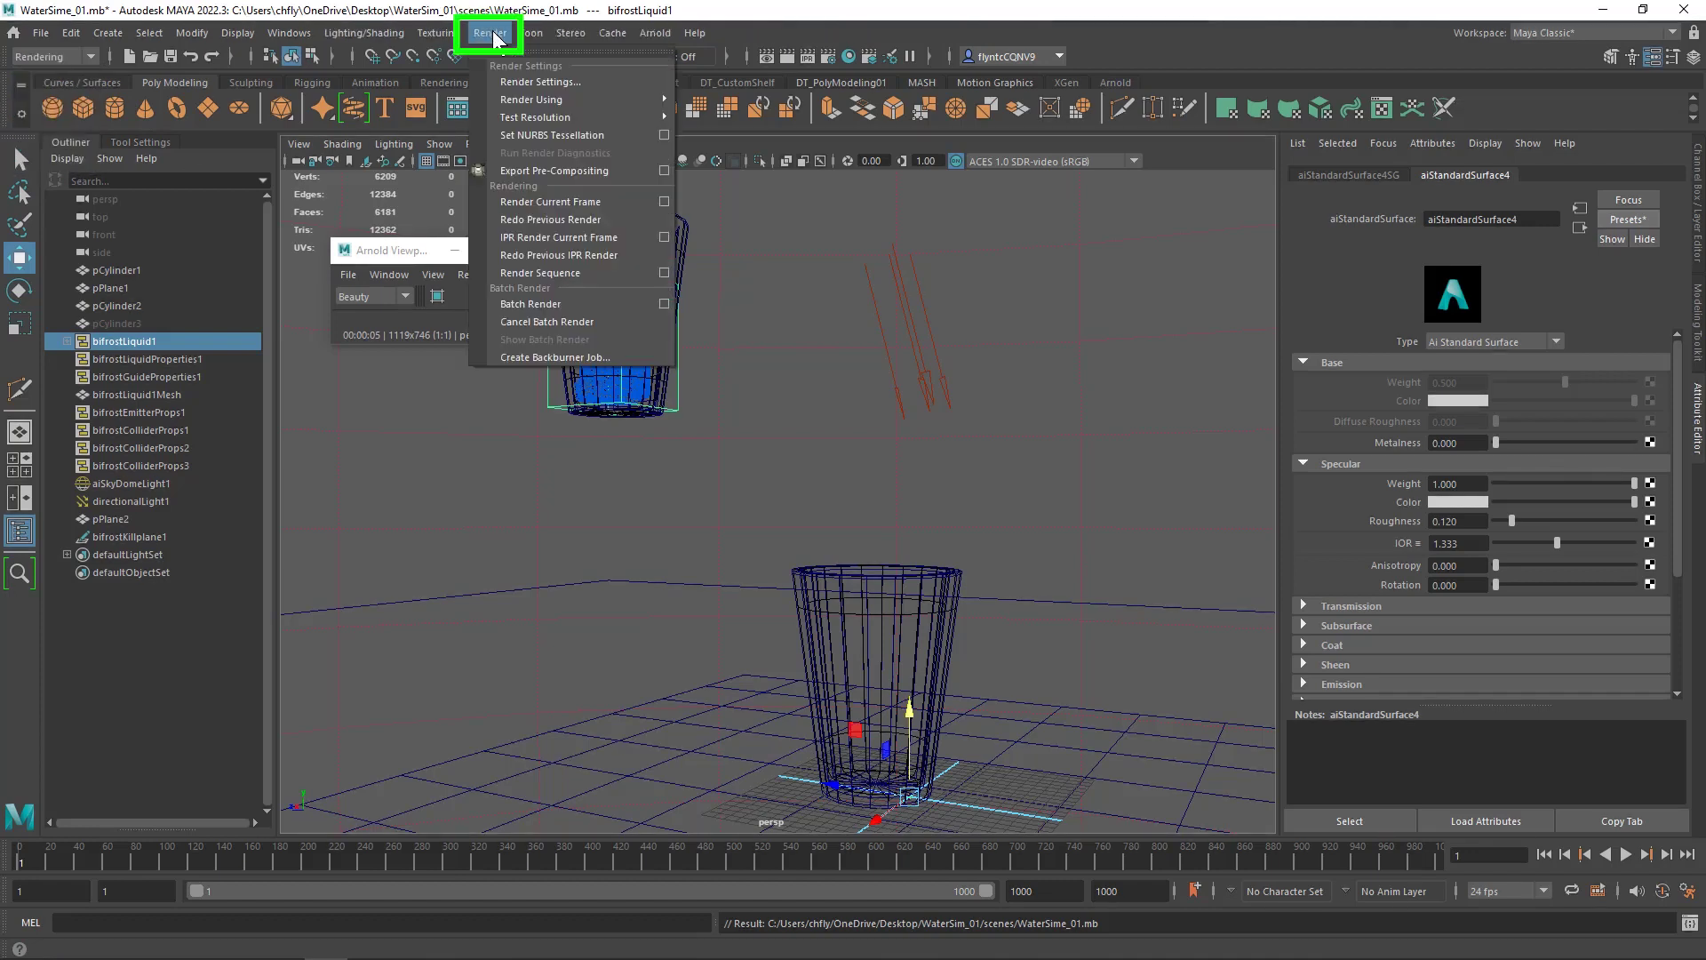
left_click(559, 81)
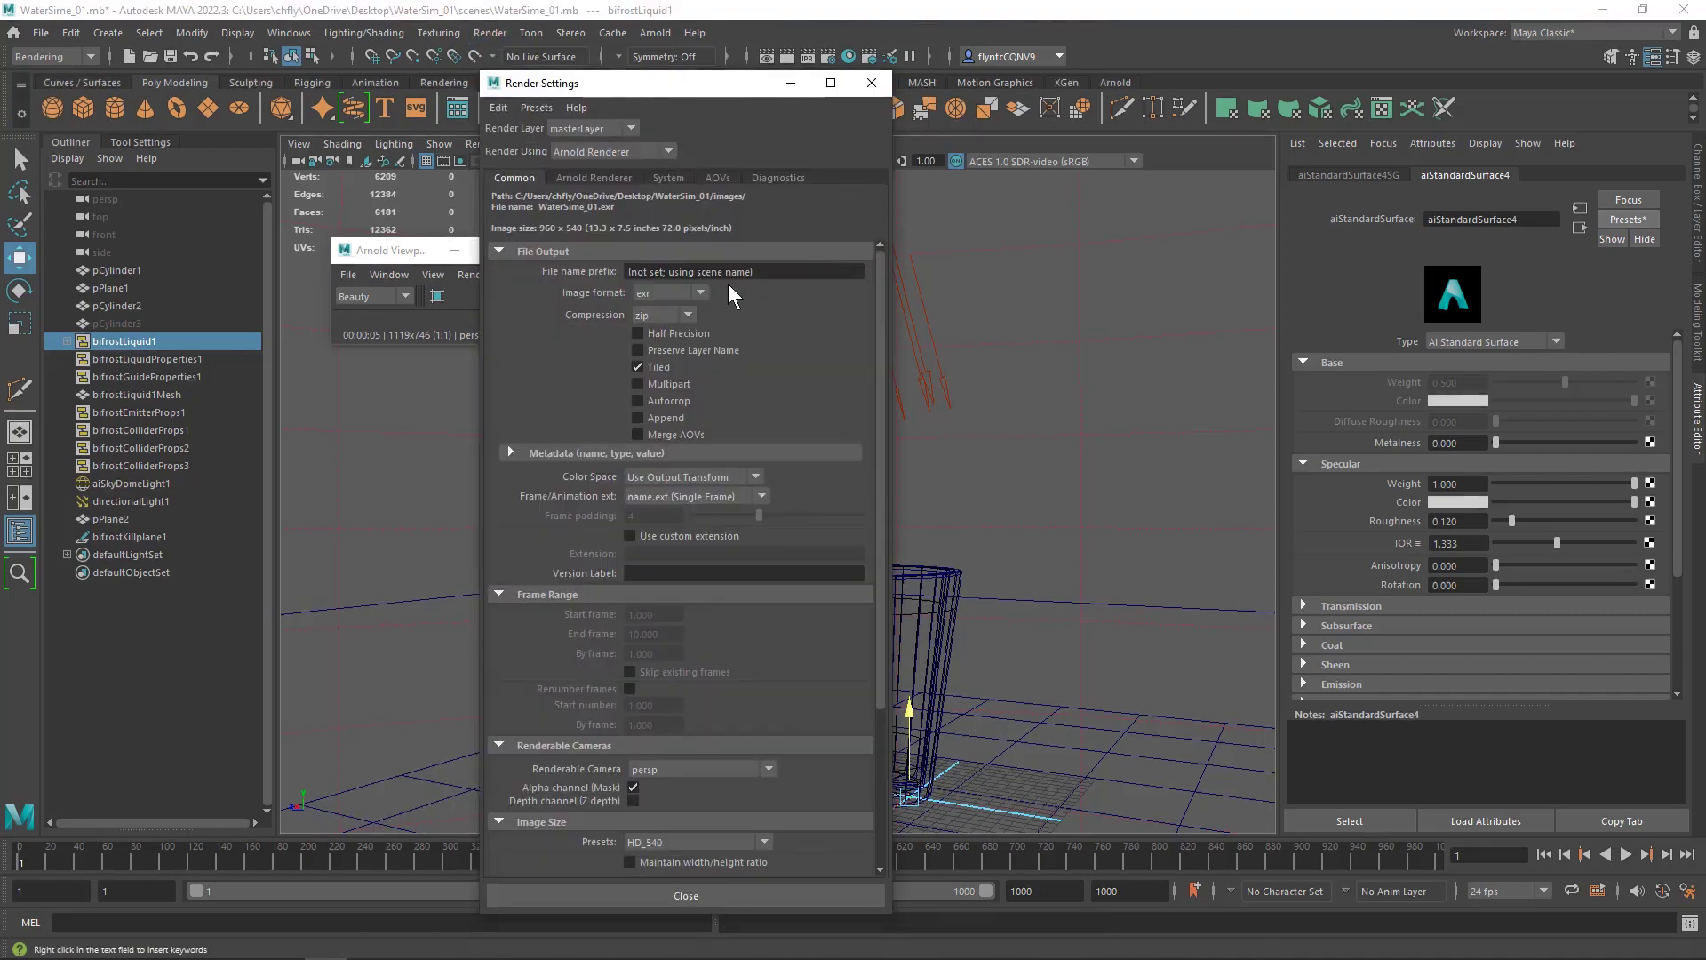
left_click(699, 294)
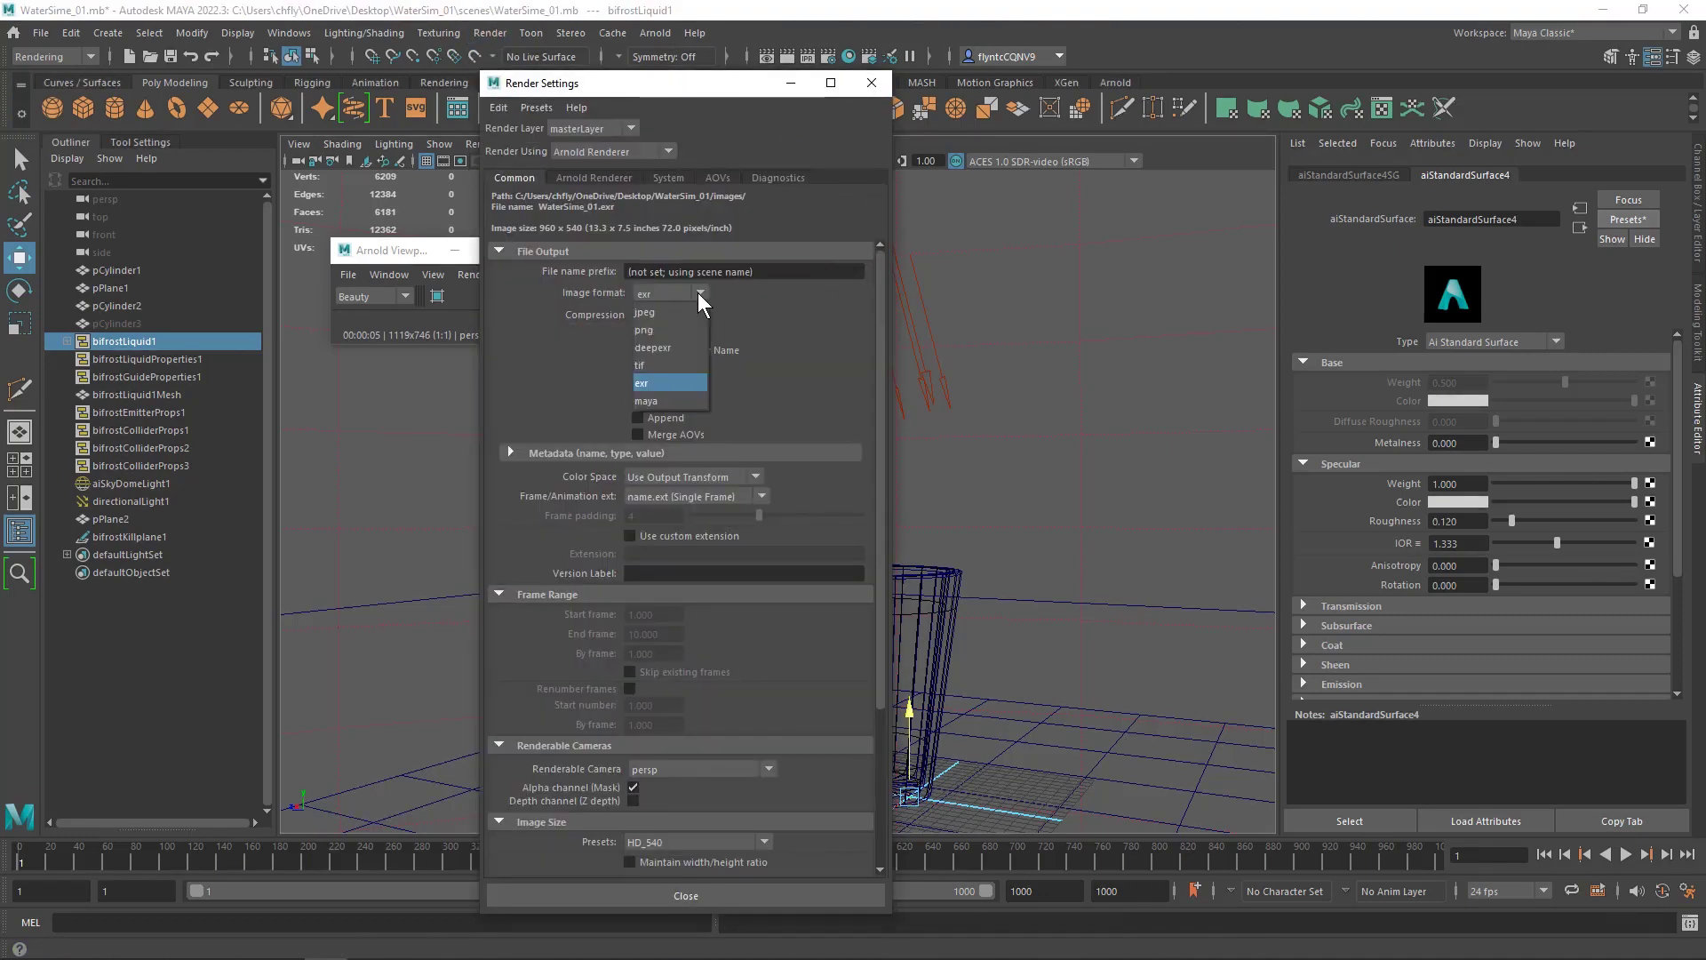
left_click(680, 309)
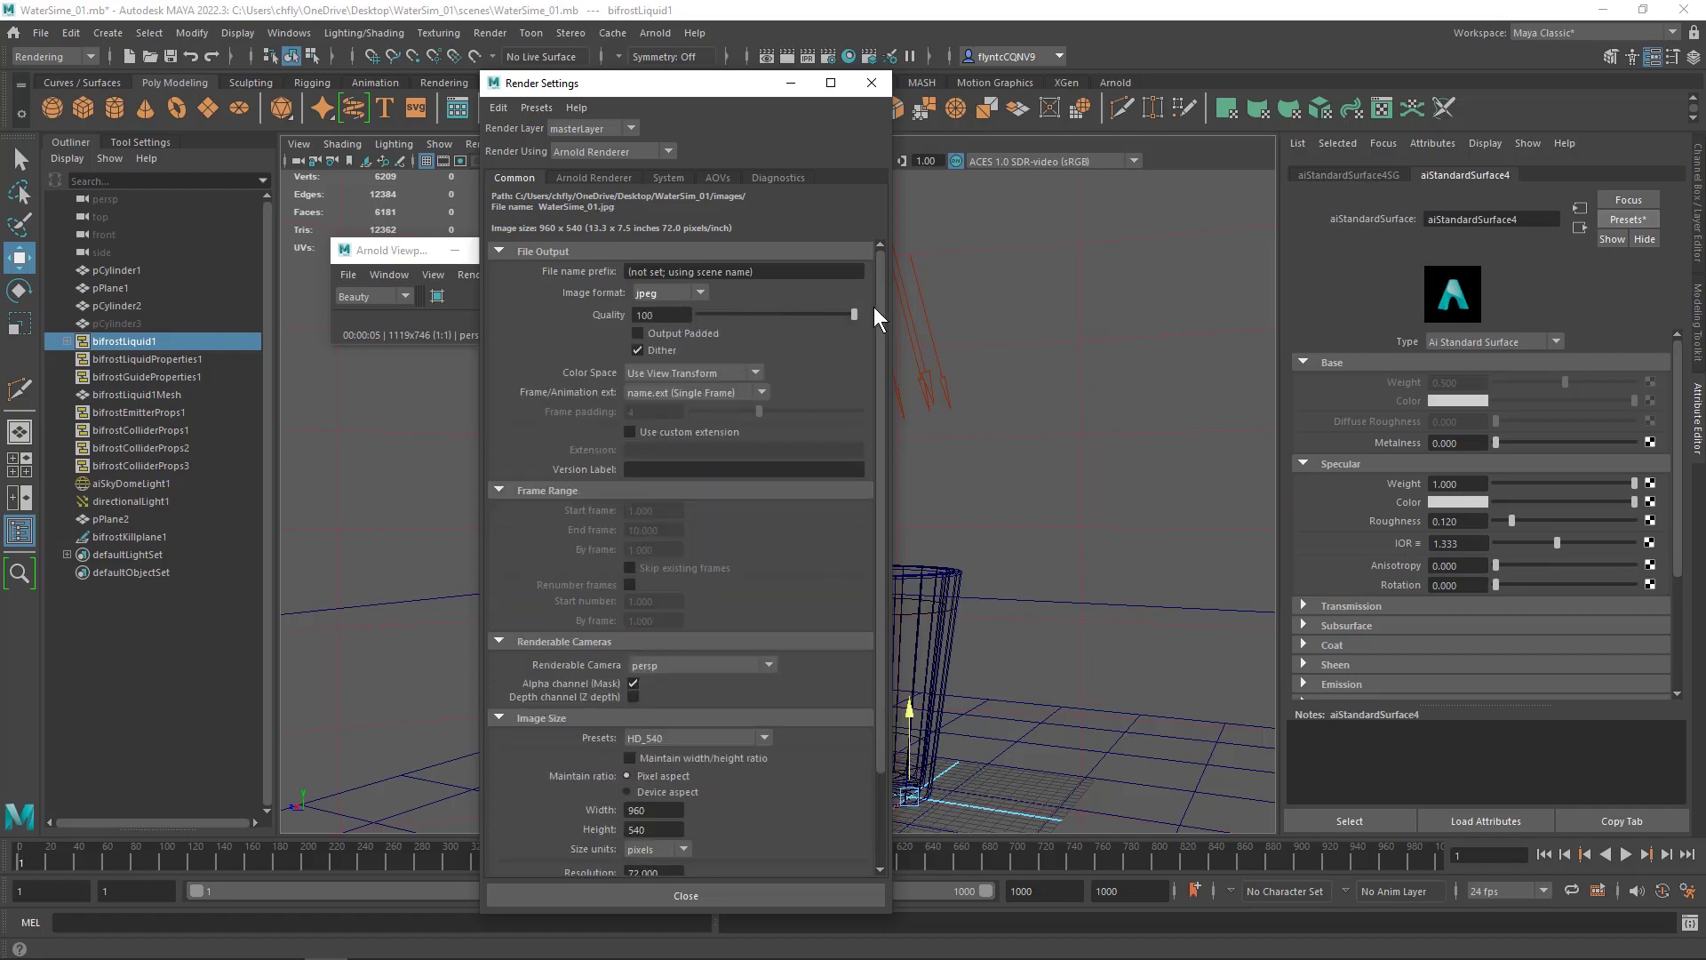
Step: Set the render image size to the HD_720 preset
left_click(764, 737)
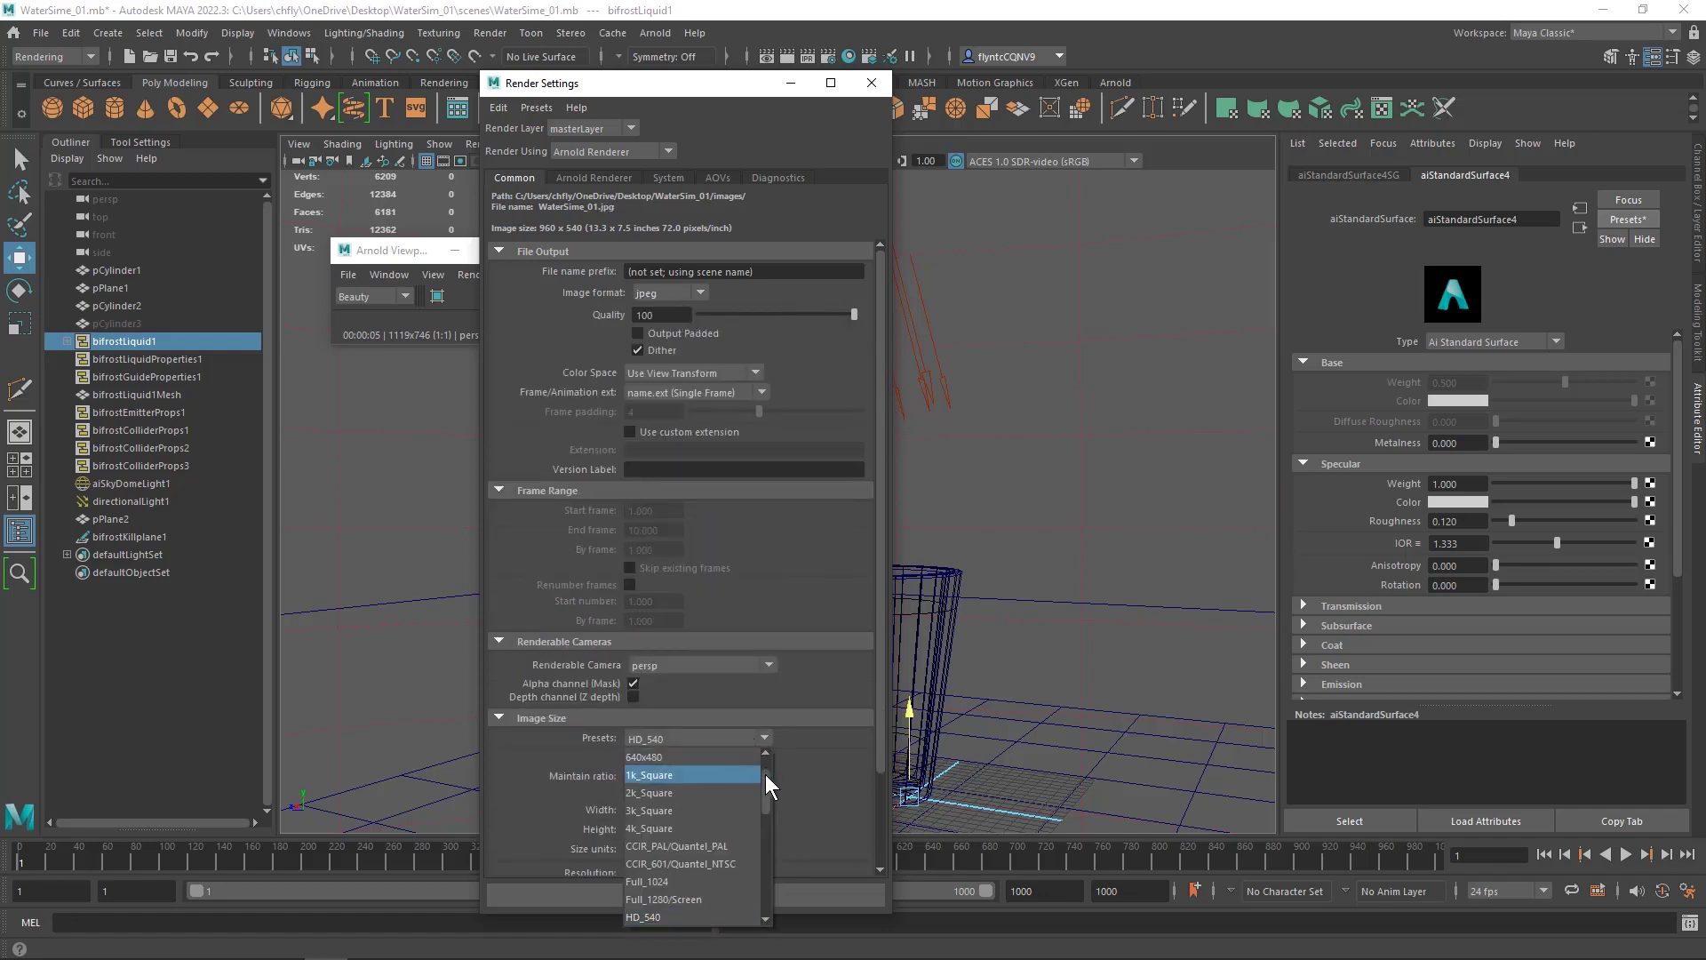
scroll(765, 775, "down", 2)
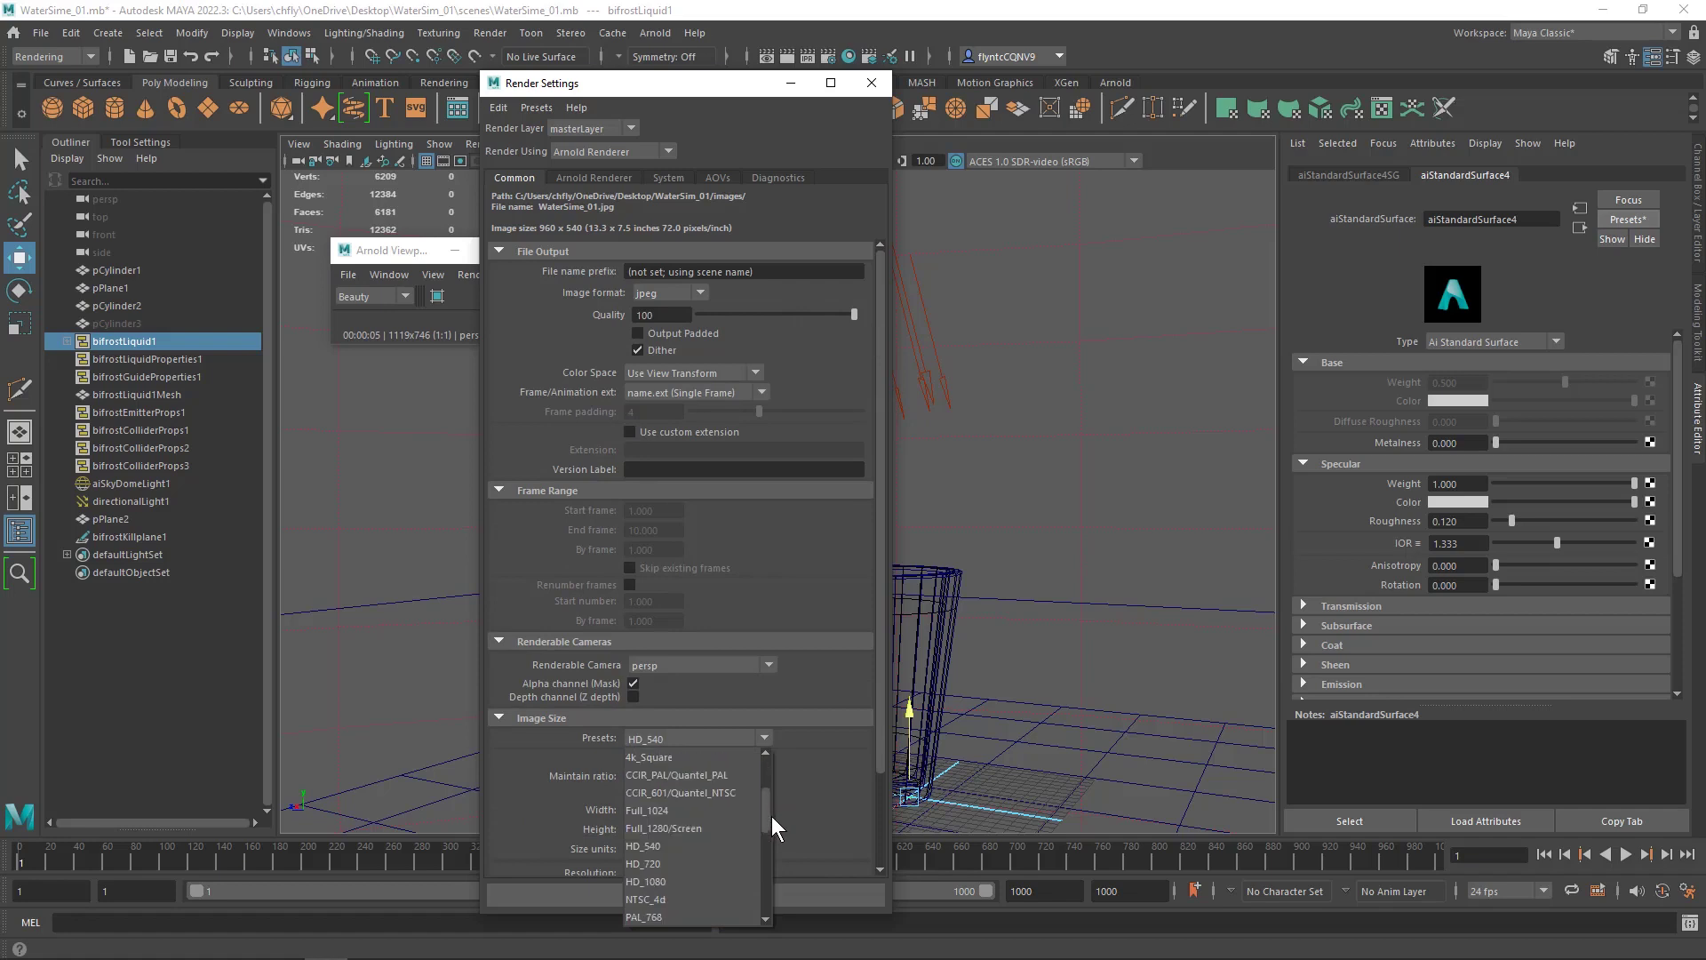
scroll(767, 810, "down", 2)
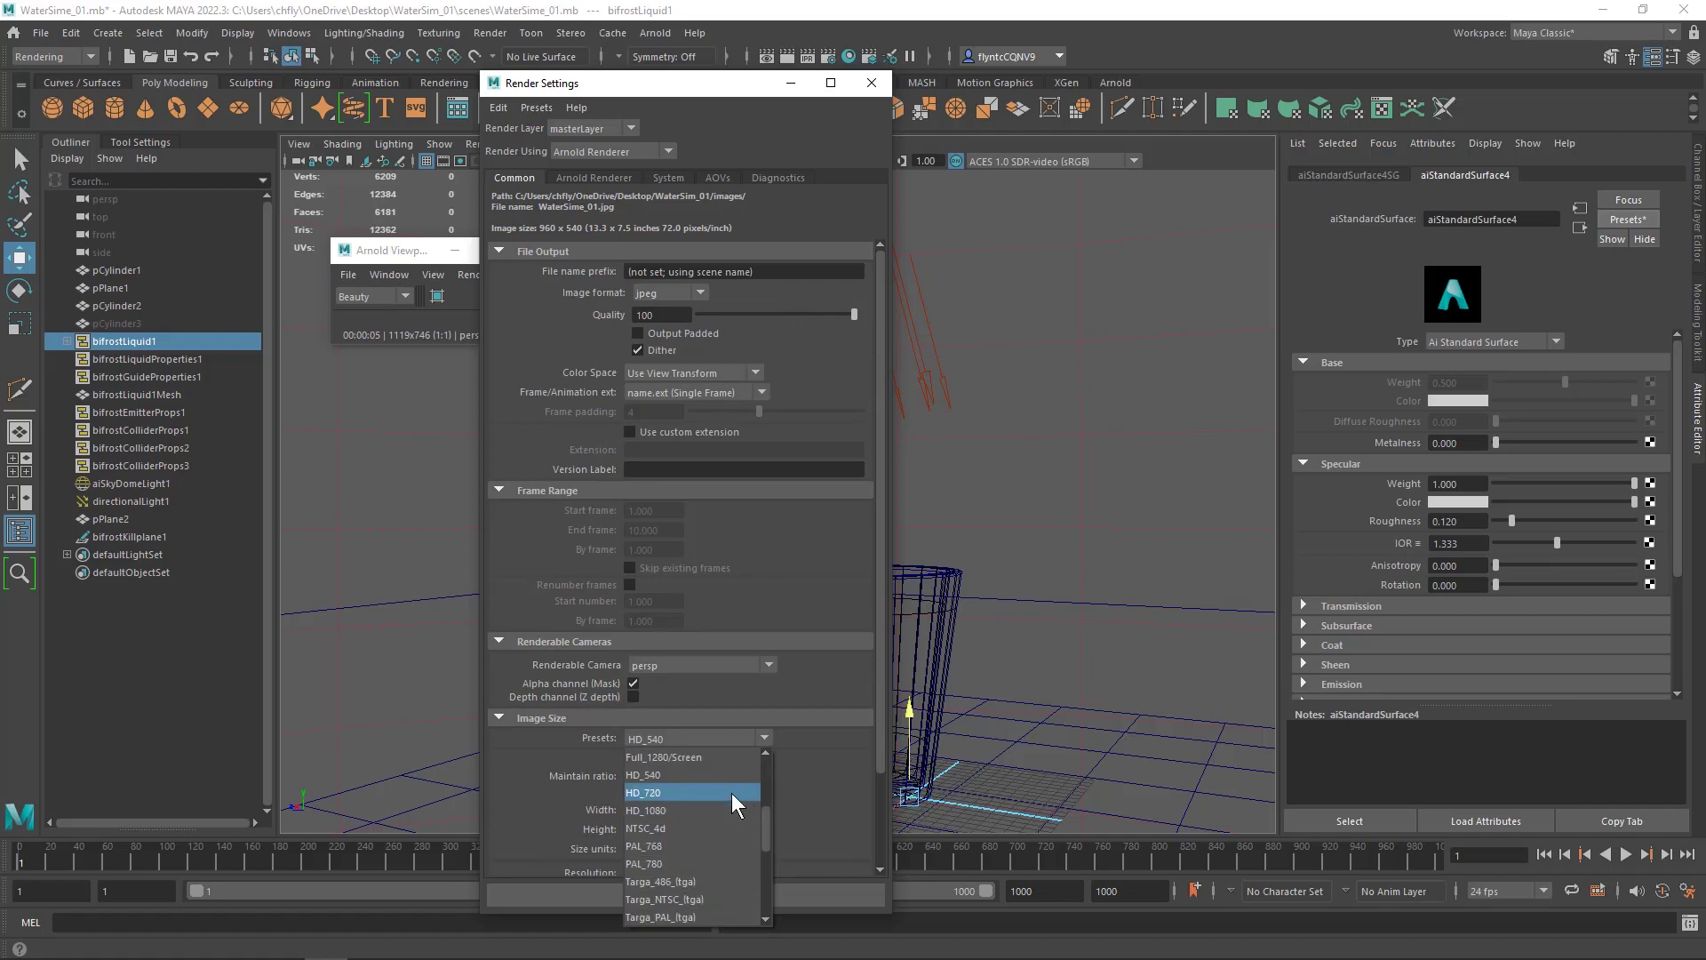
left_click(733, 793)
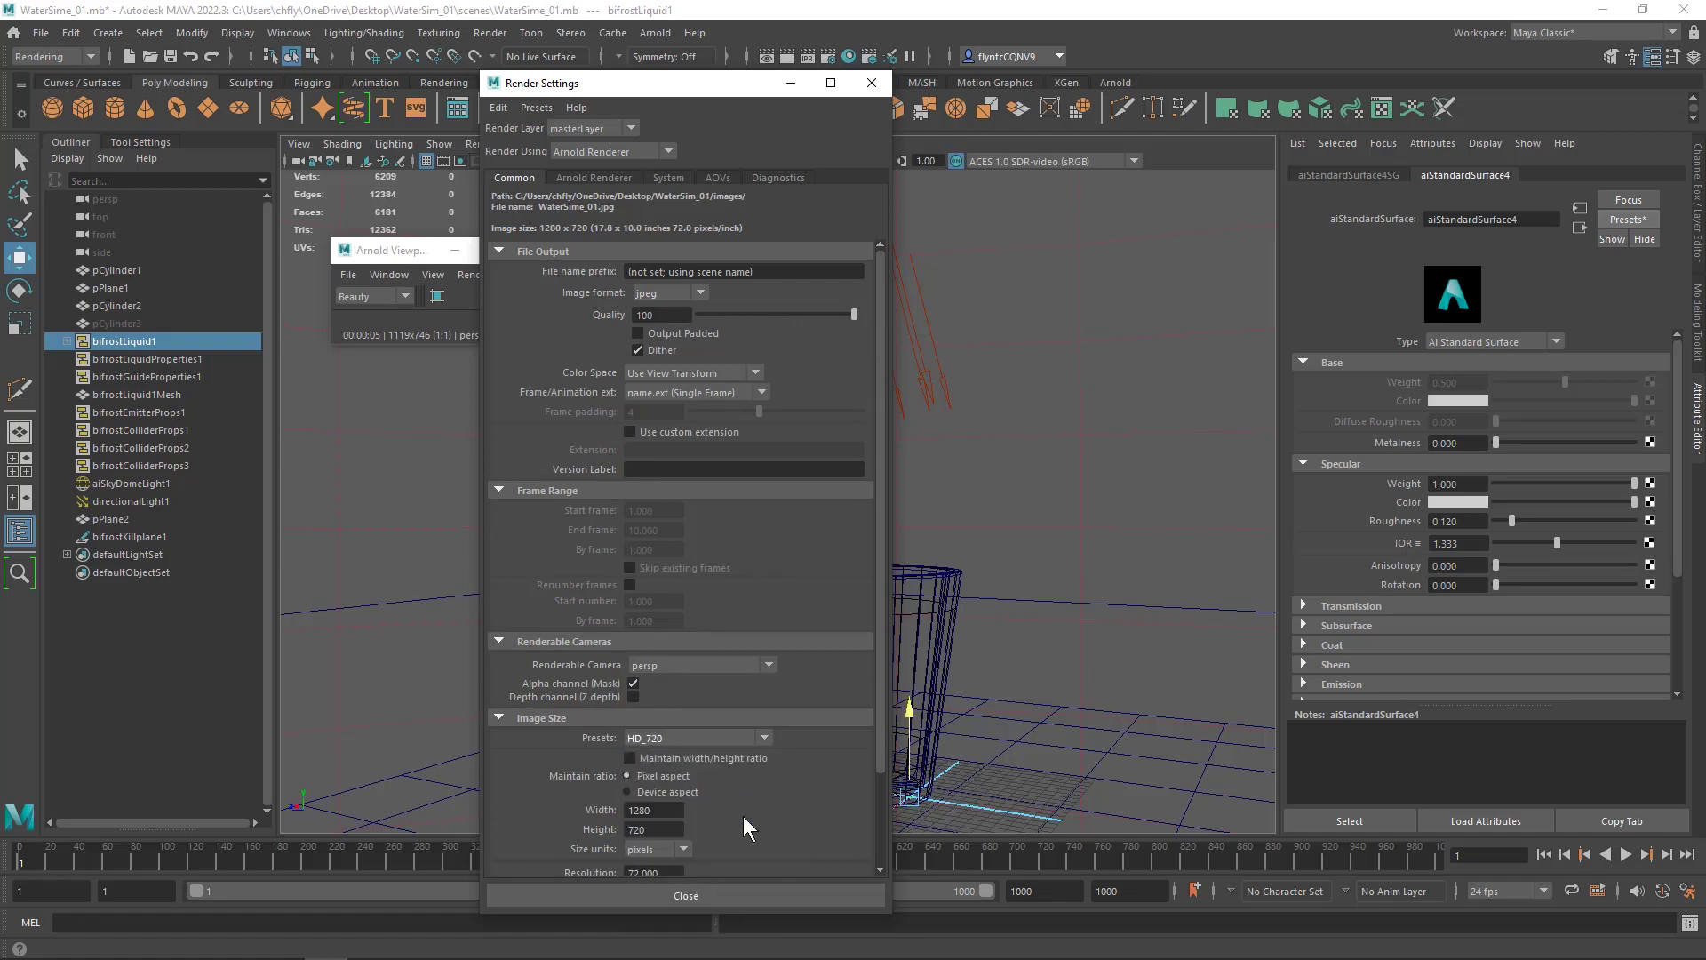
Step: Review the Arnold sampling settings and the common render settings, and close the render settings
left_click(605, 177)
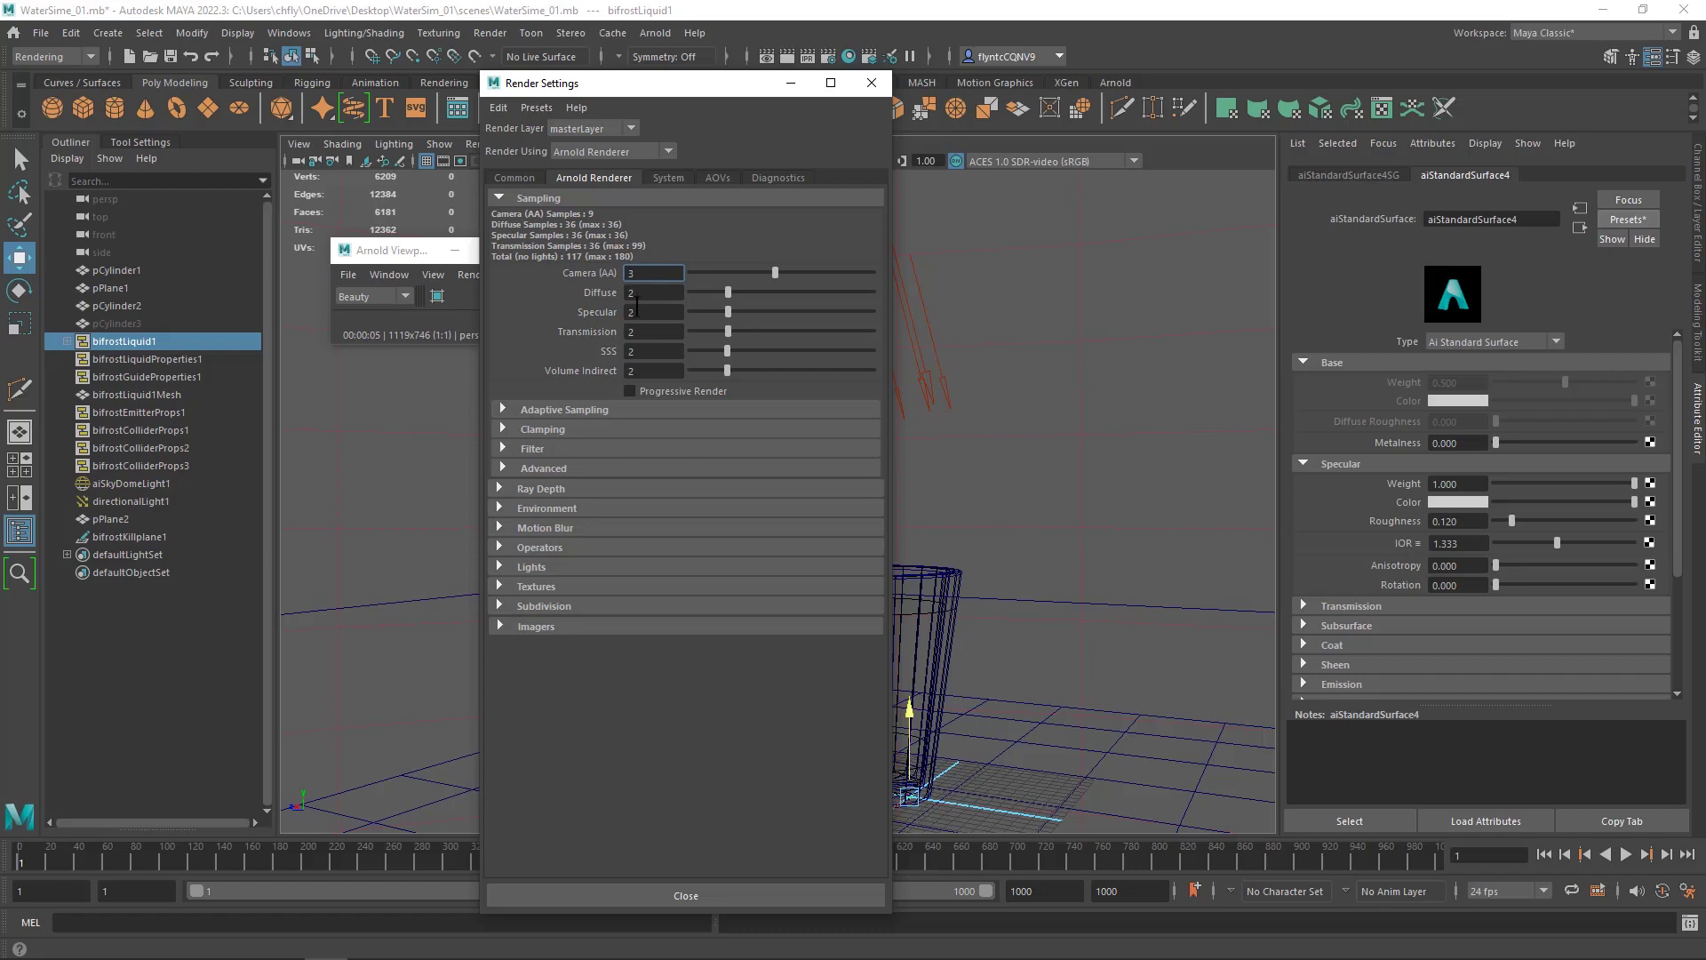
left_click(521, 177)
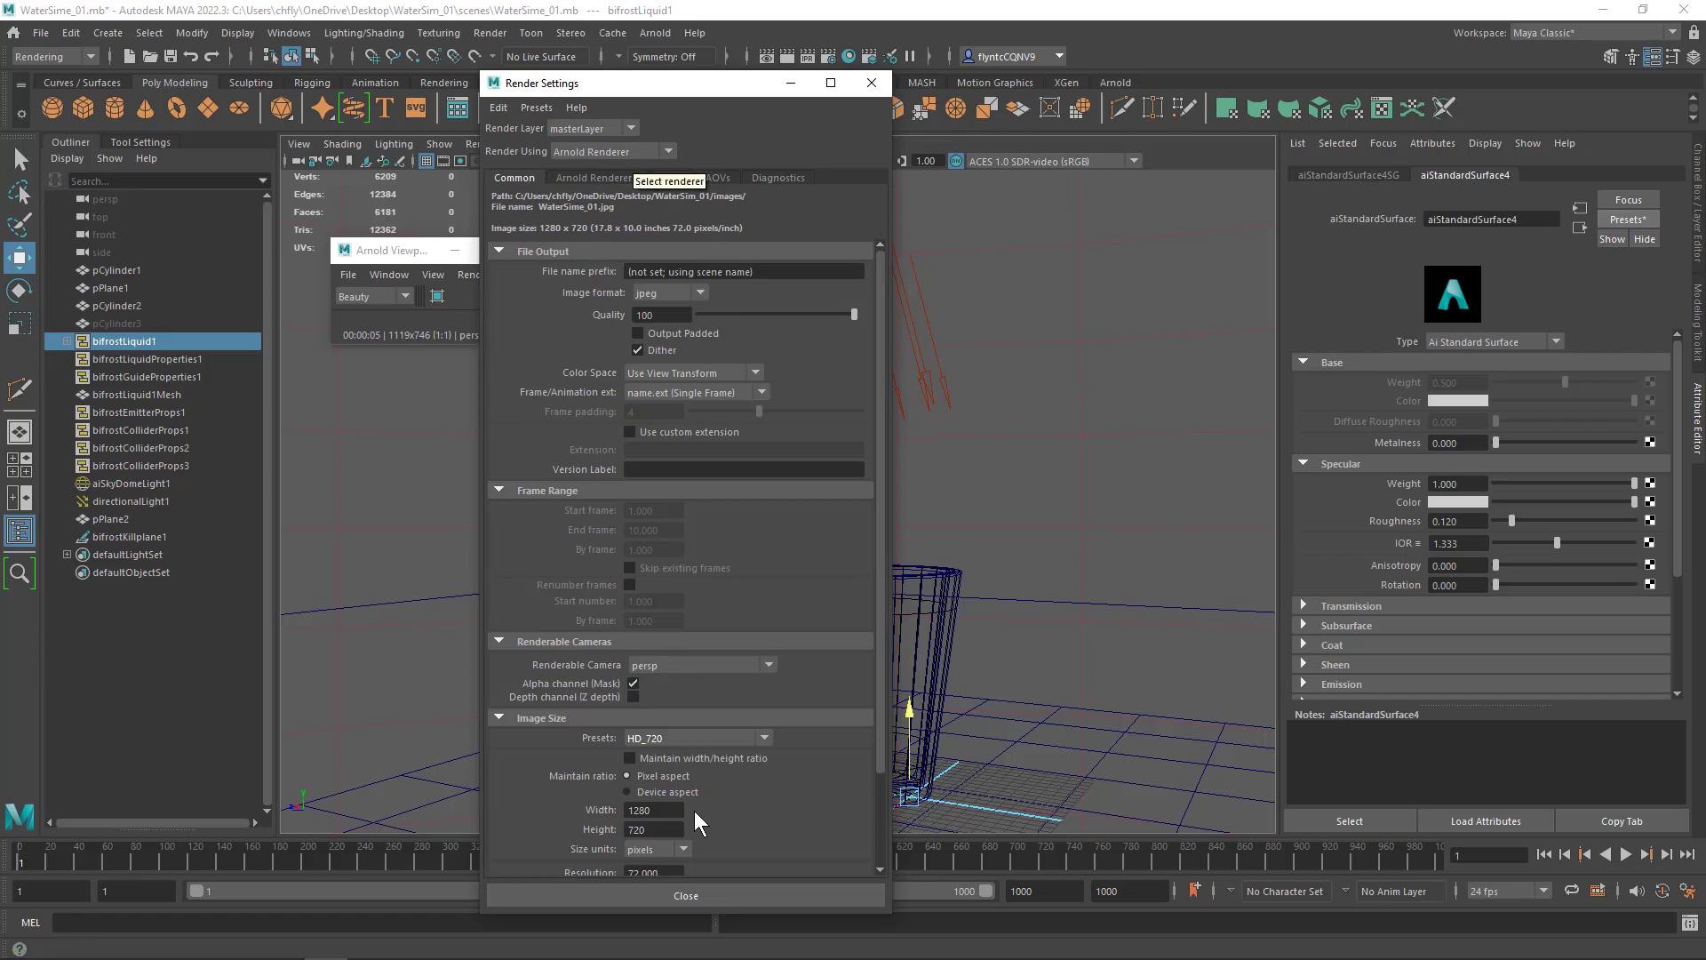
left_click(711, 894)
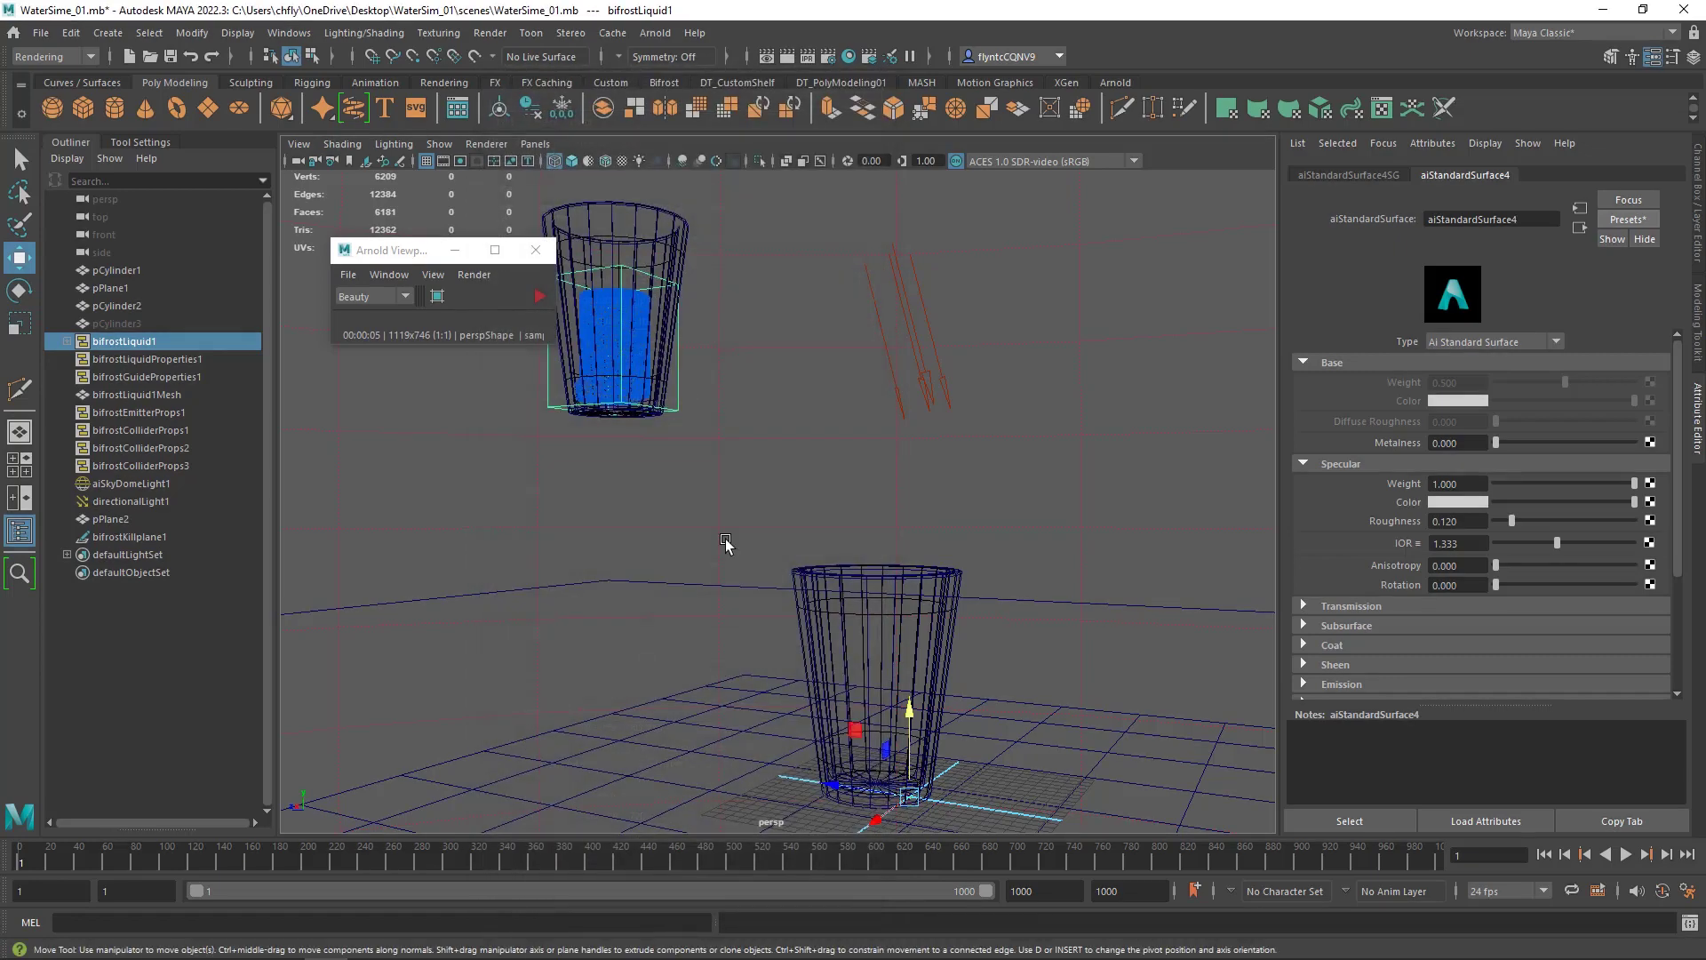
Step: Display the resolution gate in the perspective view
left_click(483, 137)
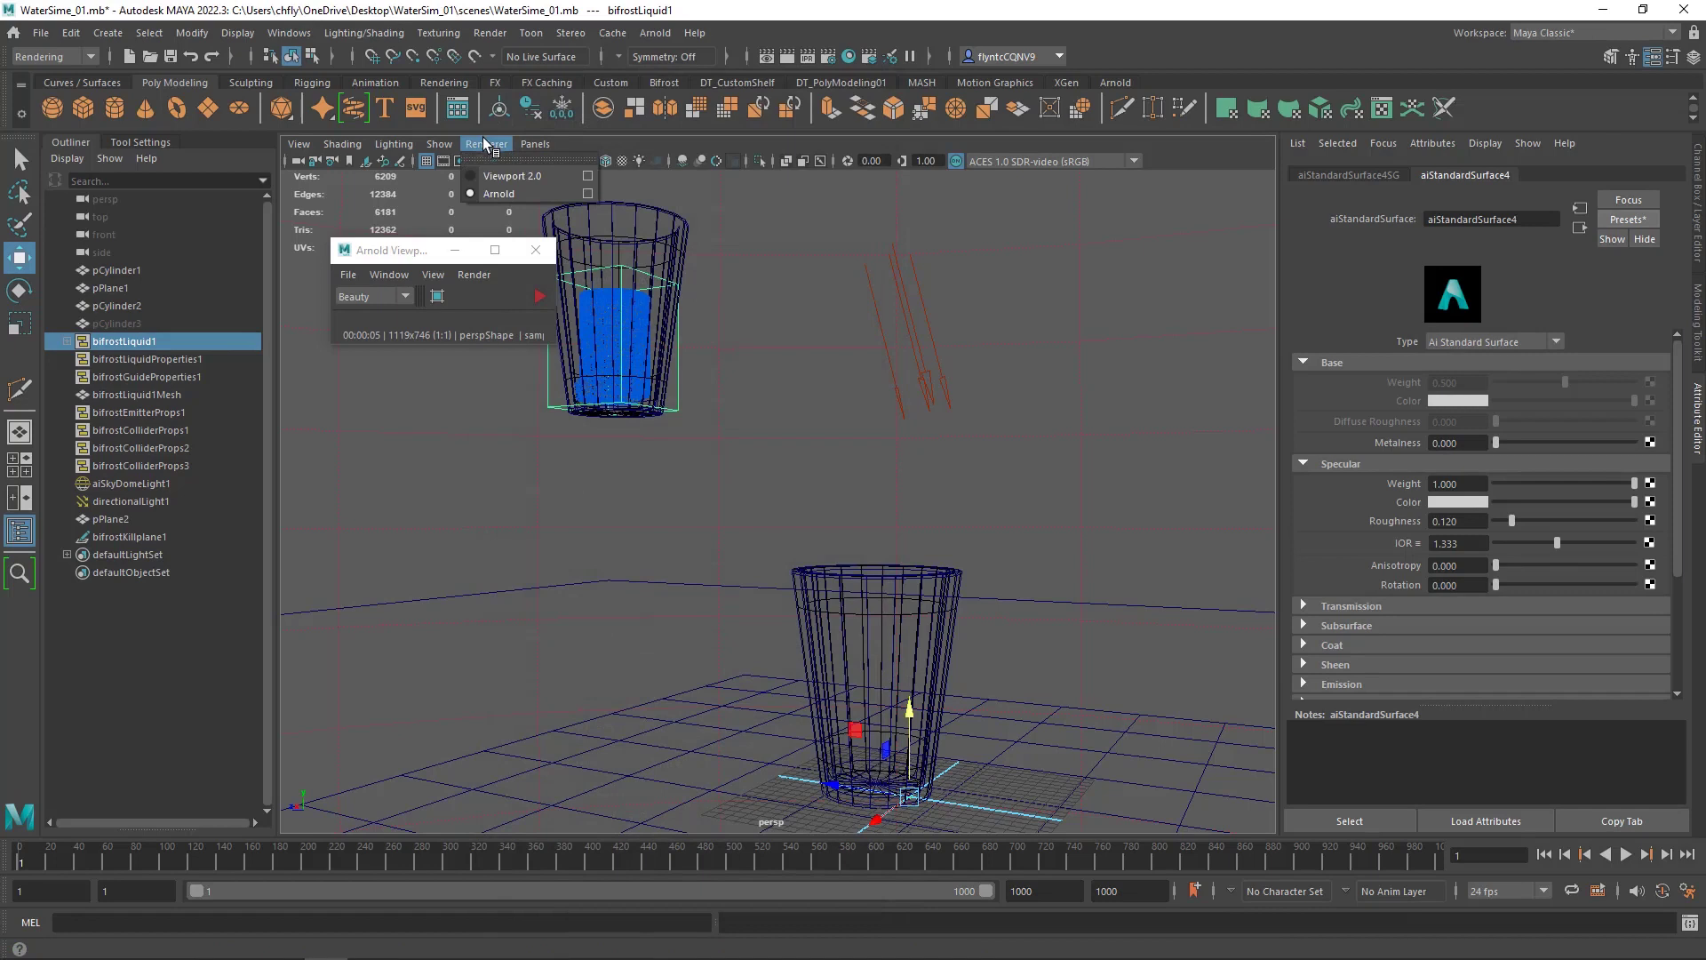
left_click(616, 136)
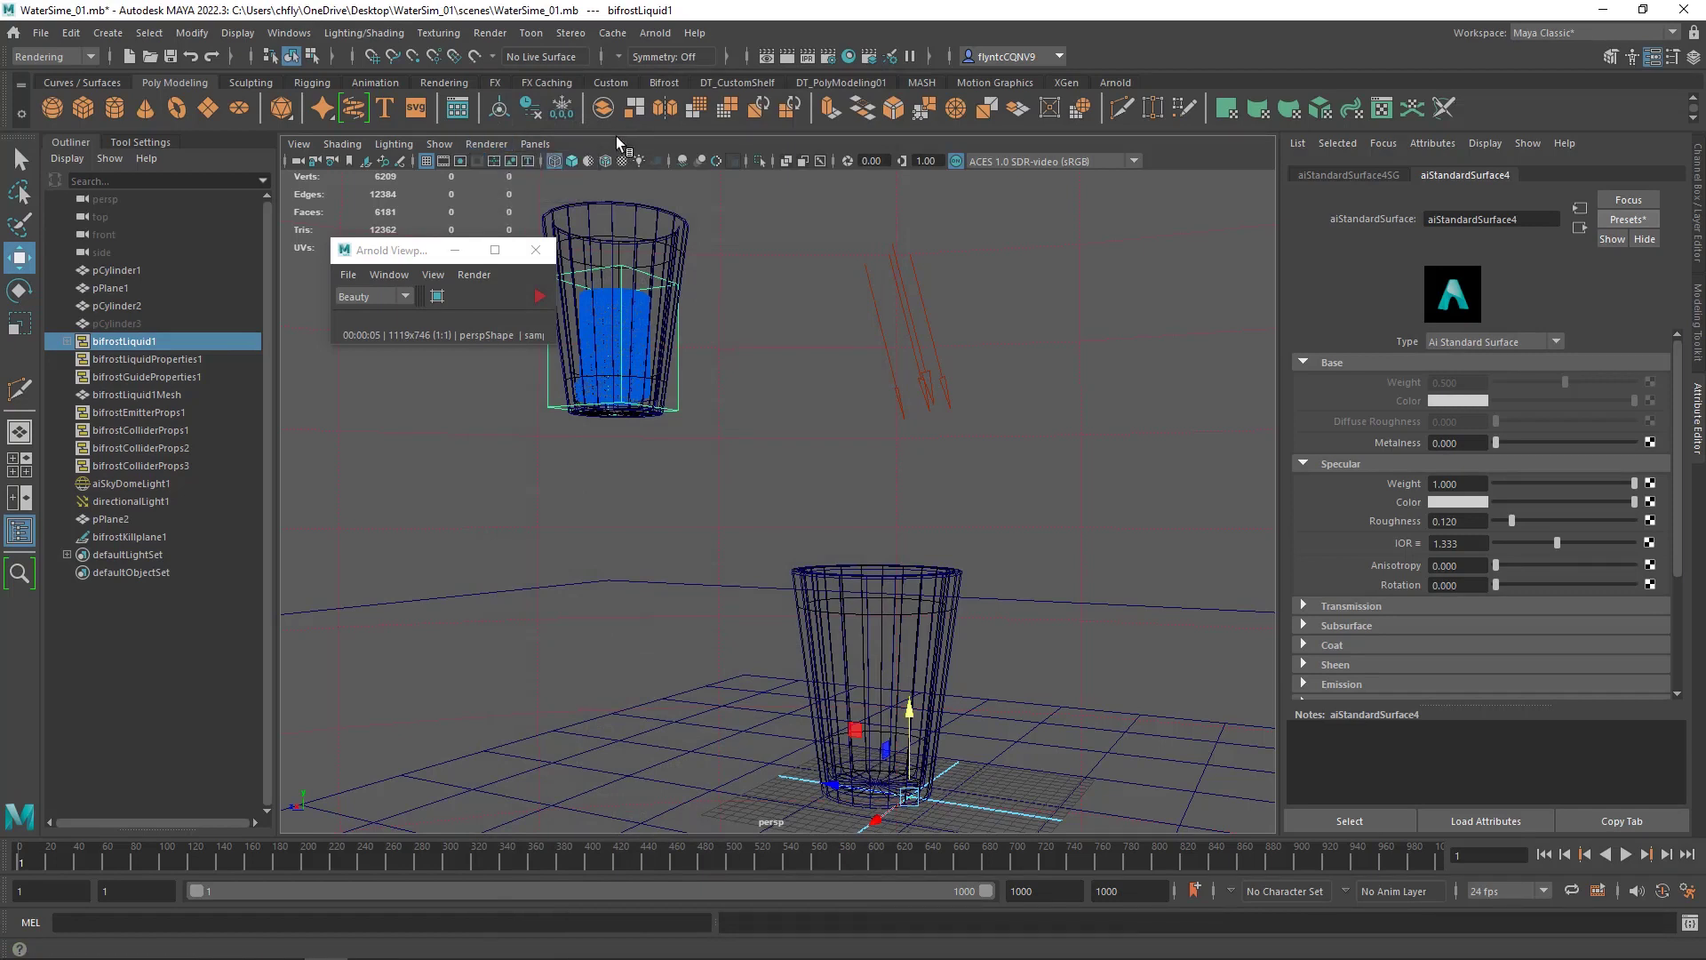
left_click(461, 162)
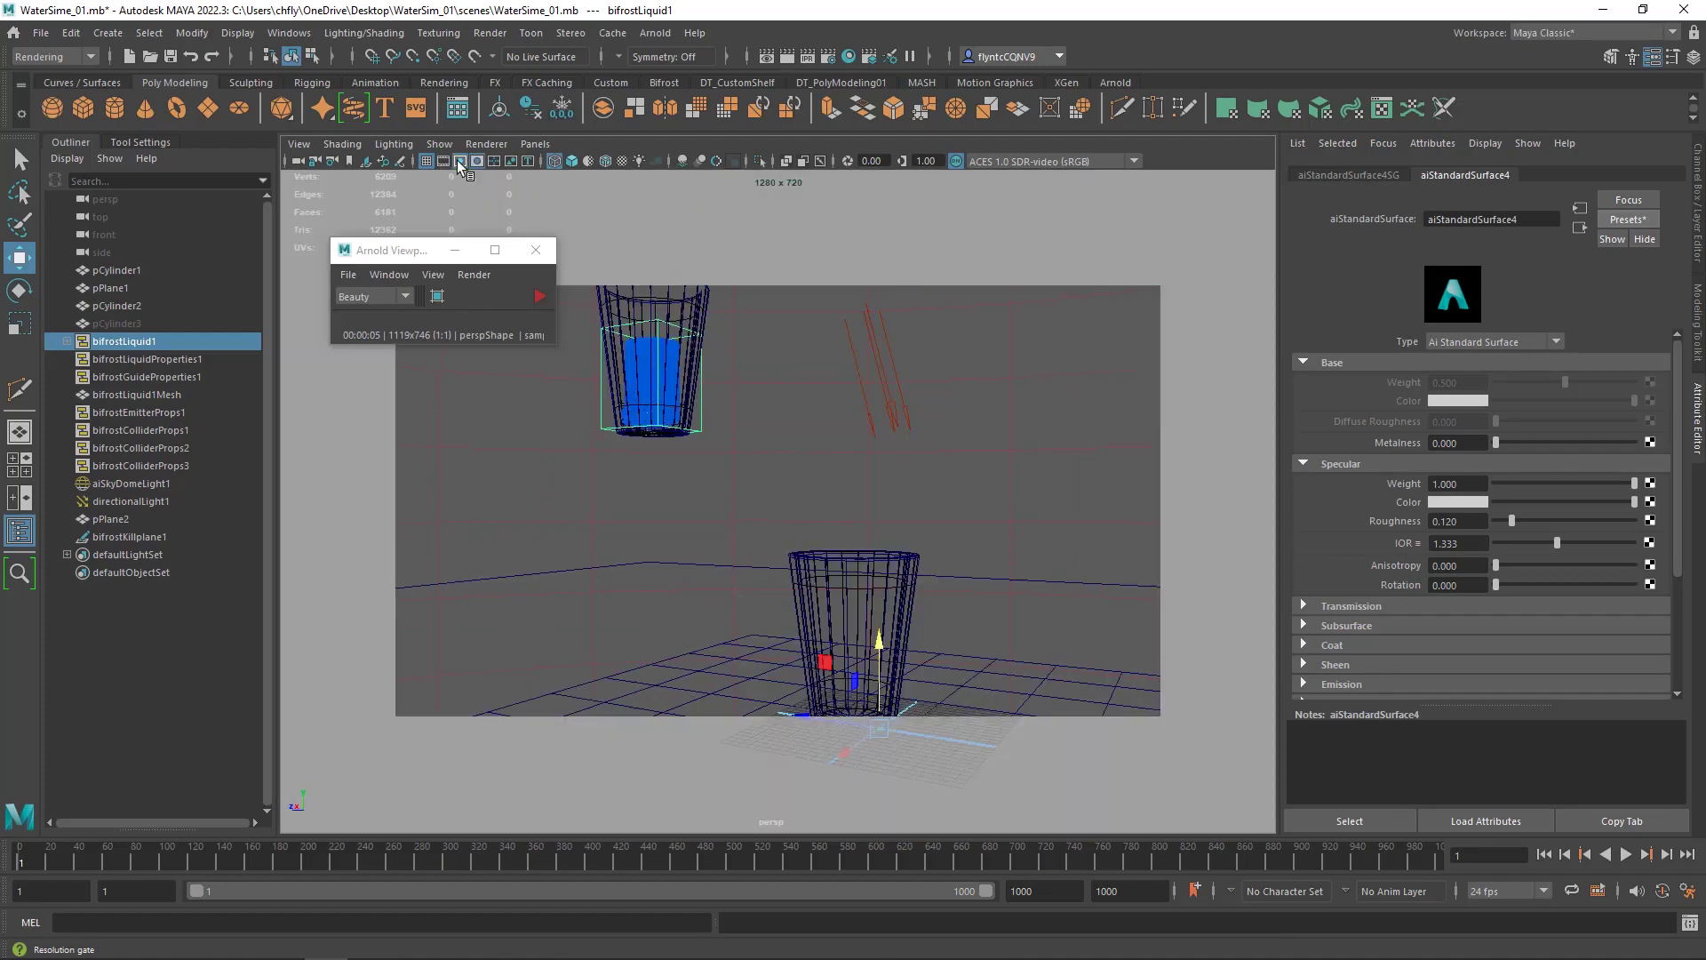
Step: Reframe the perspective camera during an Arnold preview render so both glasses fit inside the resolution gate, and stop the preview
left_click(538, 296)
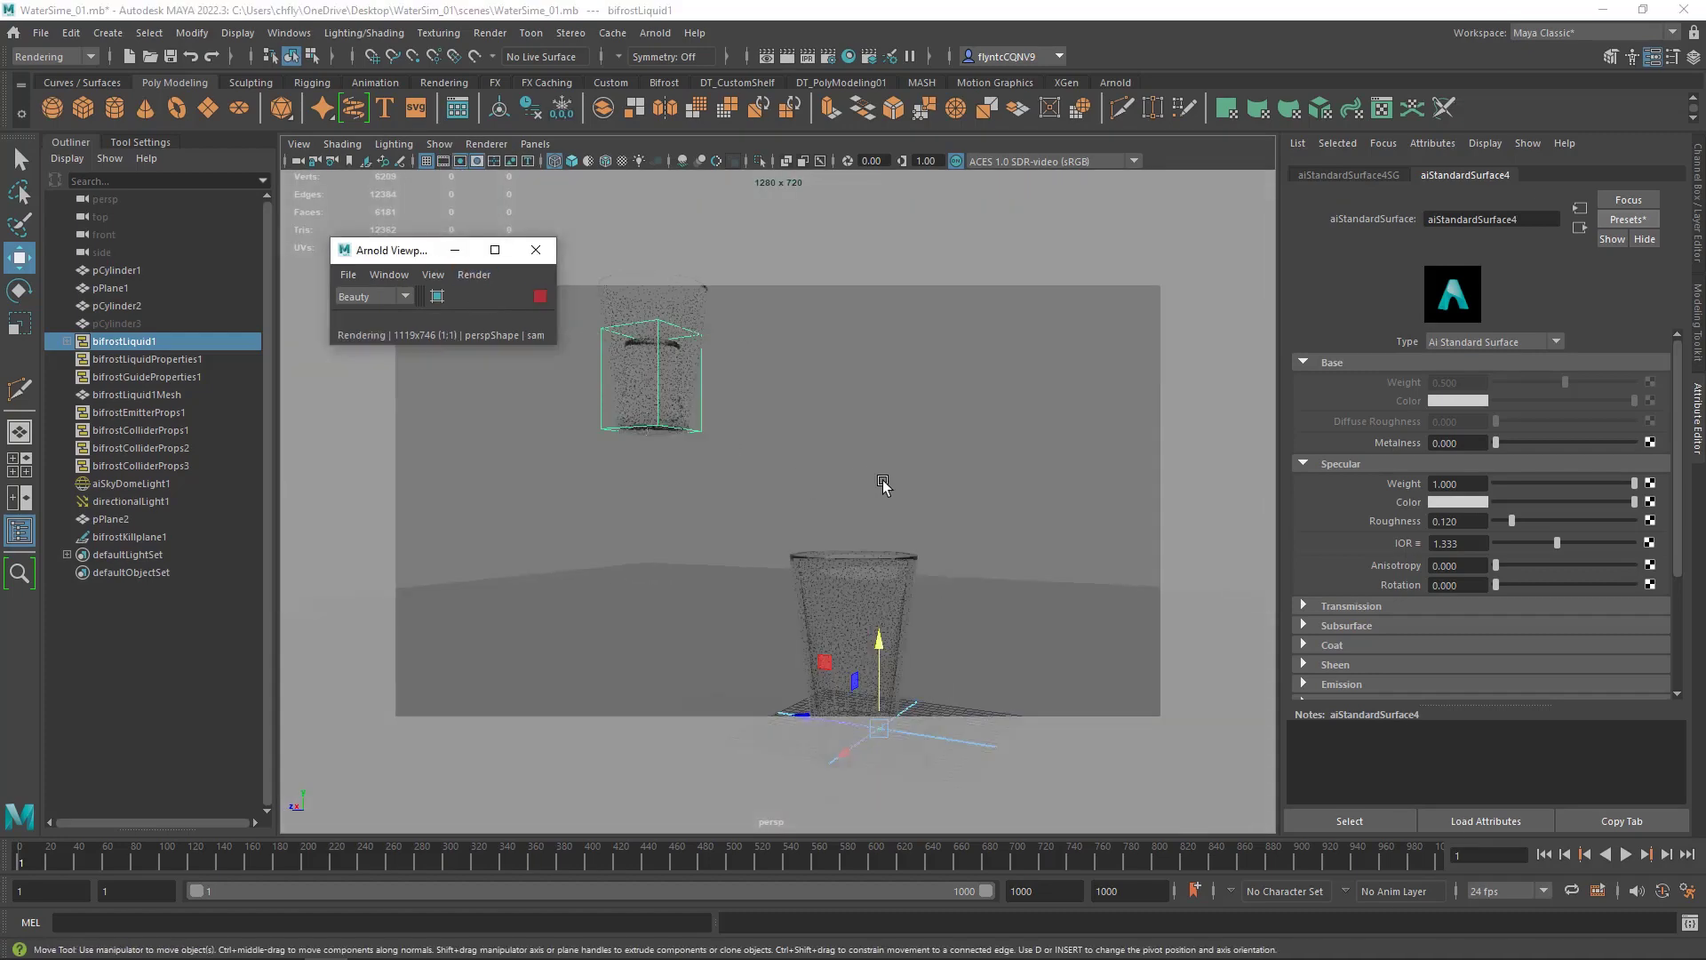
left_click_drag(846, 489, 802, 499, "alt")
right_click_drag(801, 499, 728, 451, "alt")
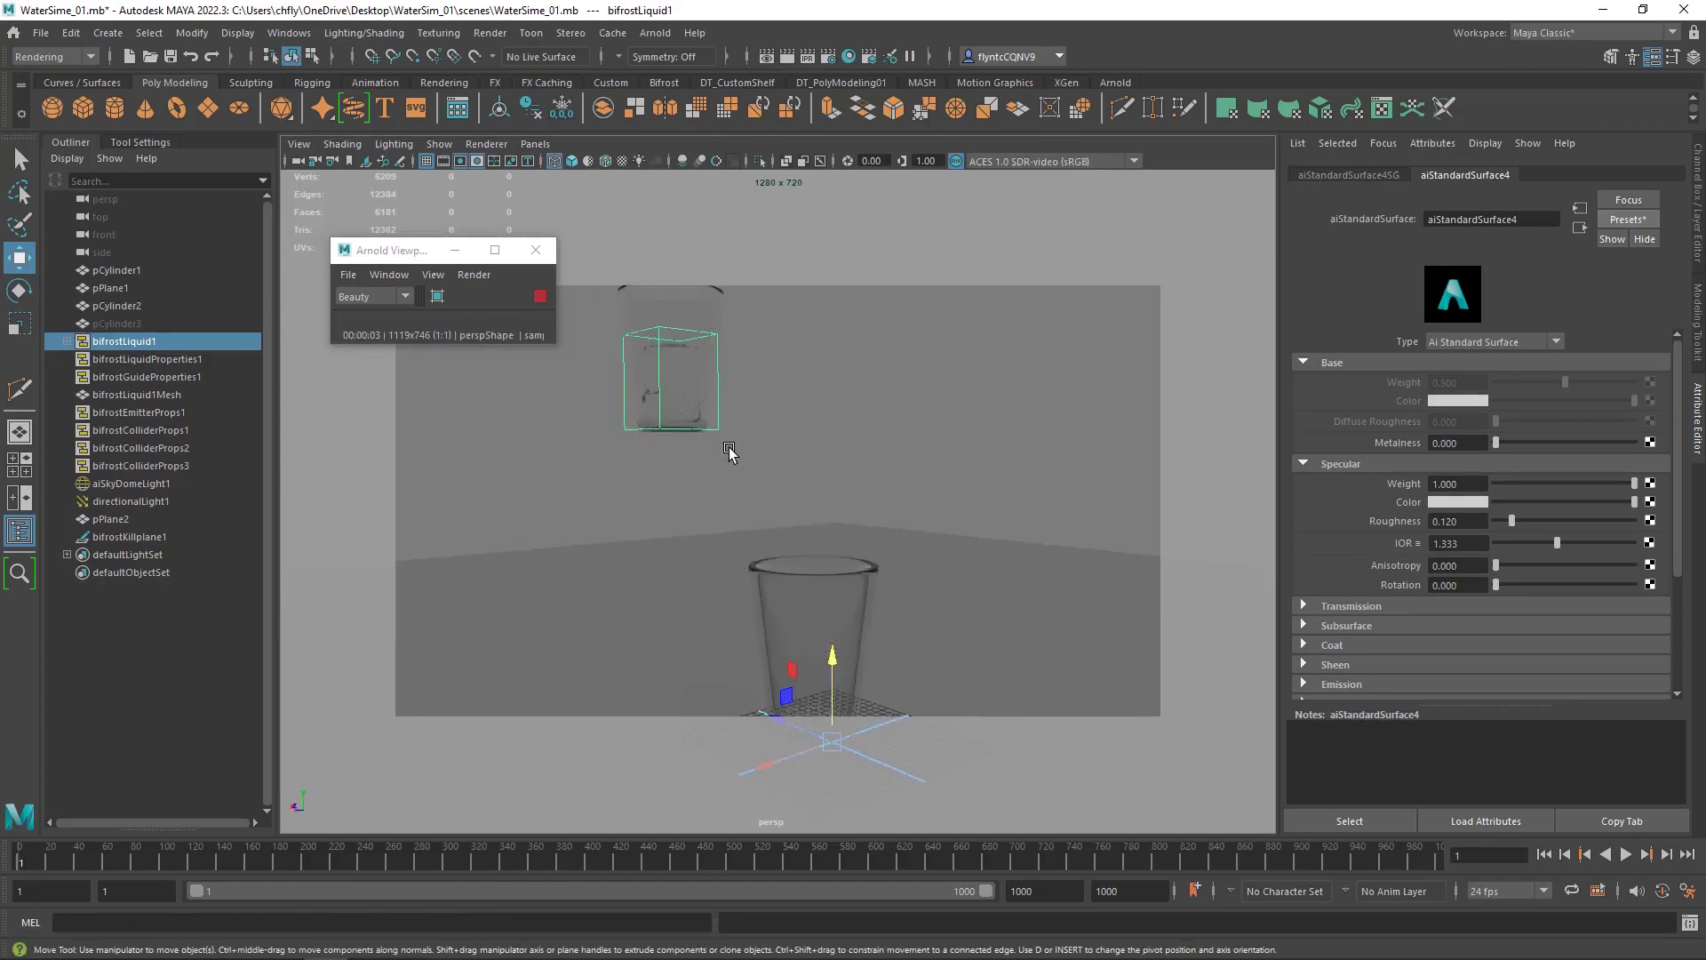
scroll(731, 453, "up", 1)
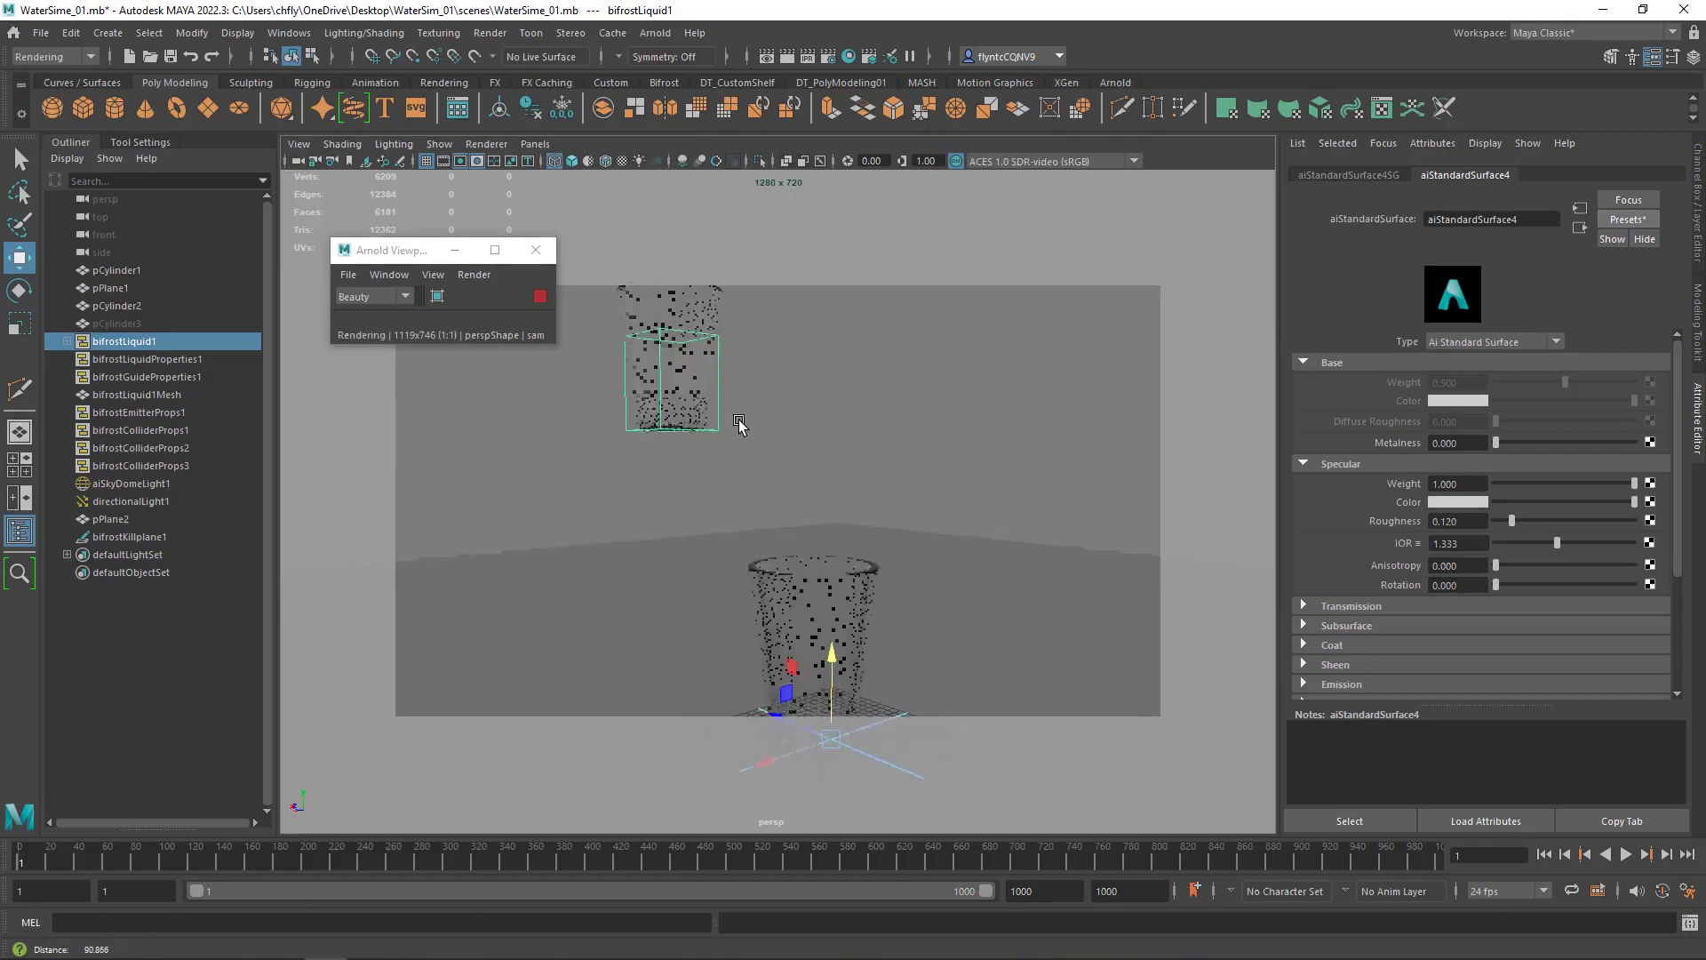
scroll(745, 395, "down", 1)
left_click_drag(746, 392, 773, 391, "alt")
right_click_drag(770, 392, 766, 392, "alt")
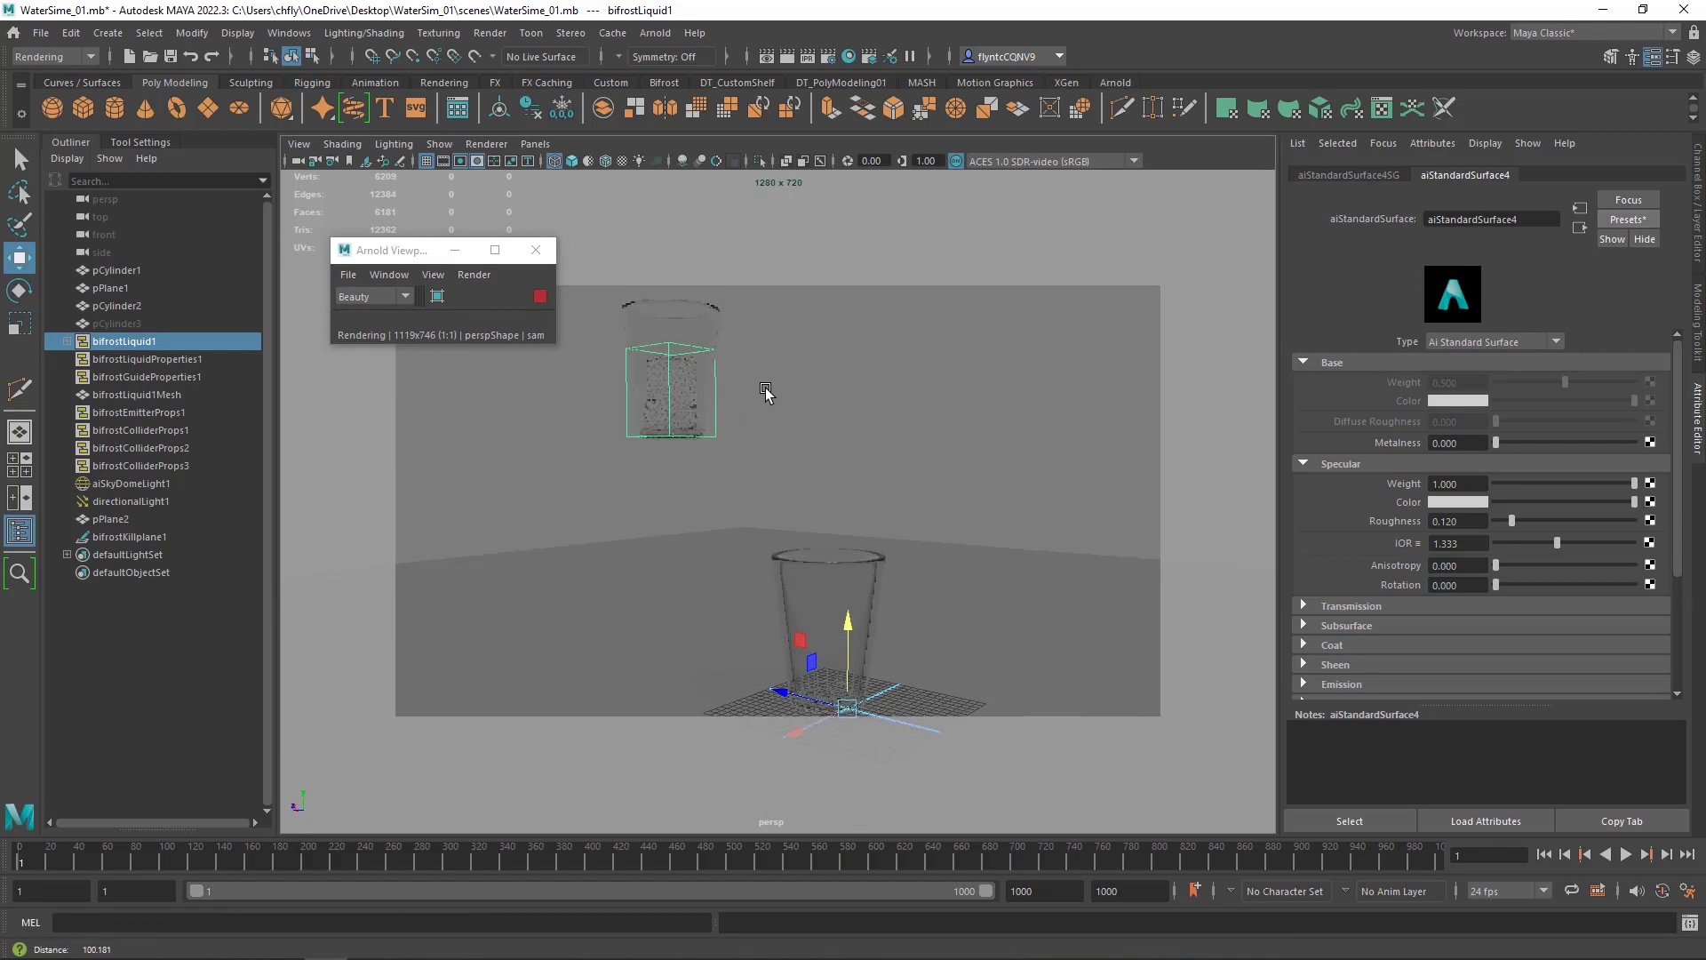
left_click(540, 296)
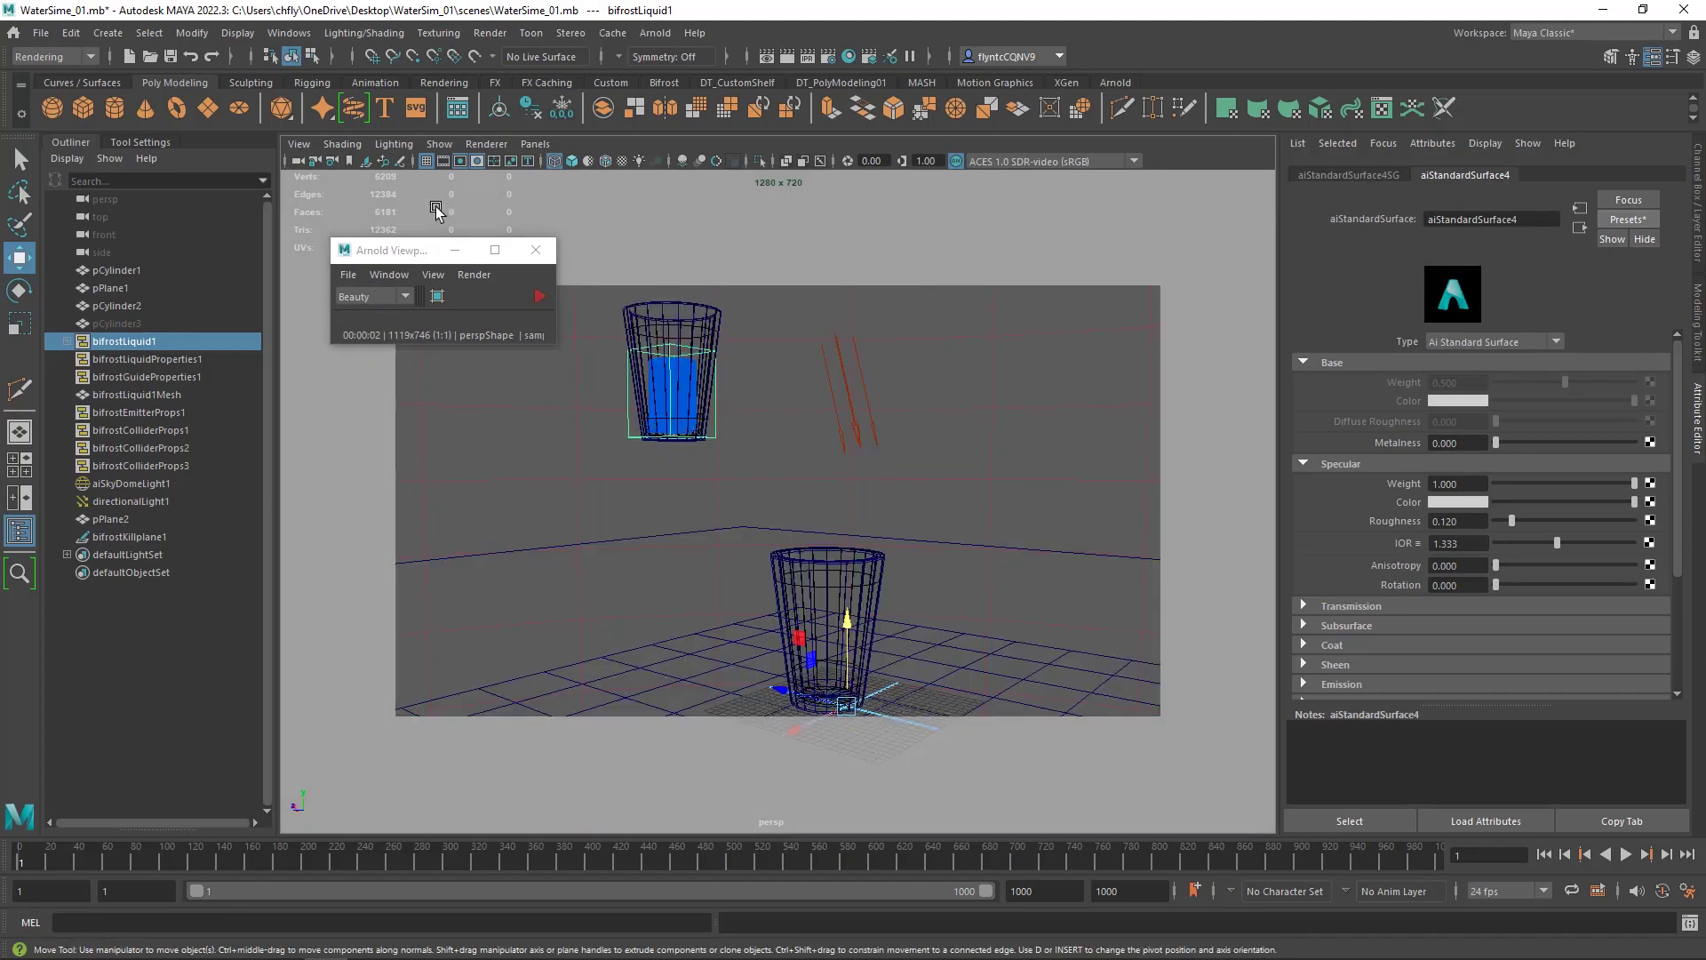
Step: Set the render output's frame/animation extension to name#.ext
left_click(490, 36)
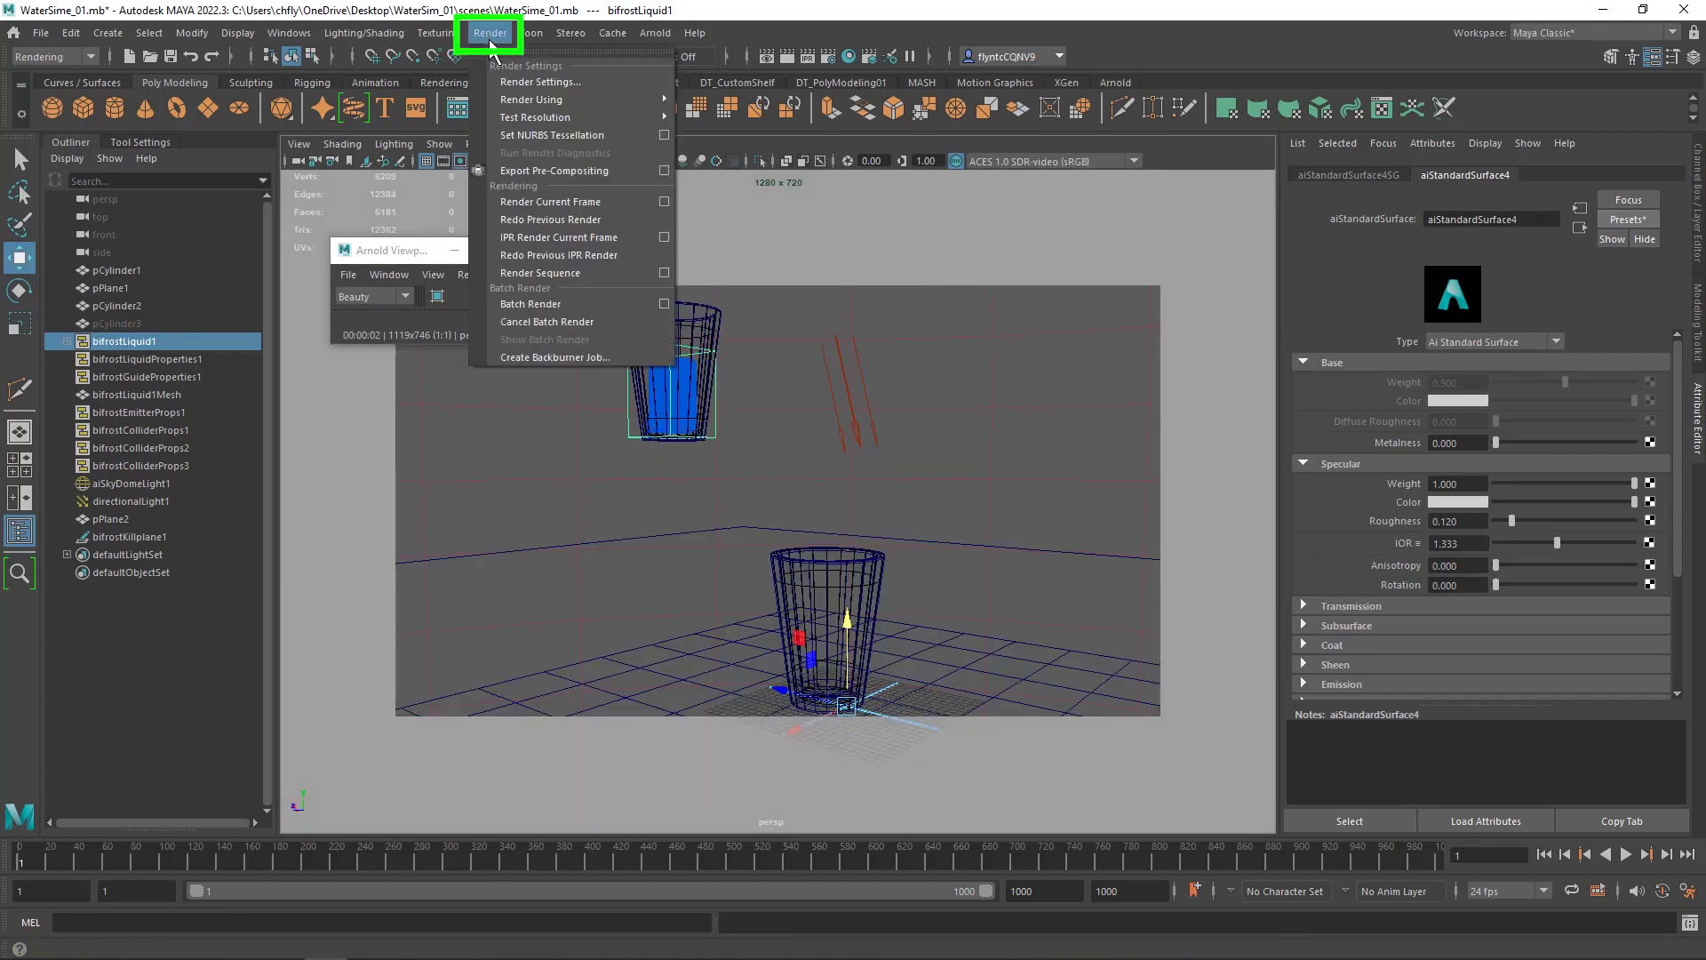
left_click(542, 81)
mouse_move(615, 84)
left_mouse_down()
mouse_move(635, 68)
mouse_move(638, 88)
left_mouse_up()
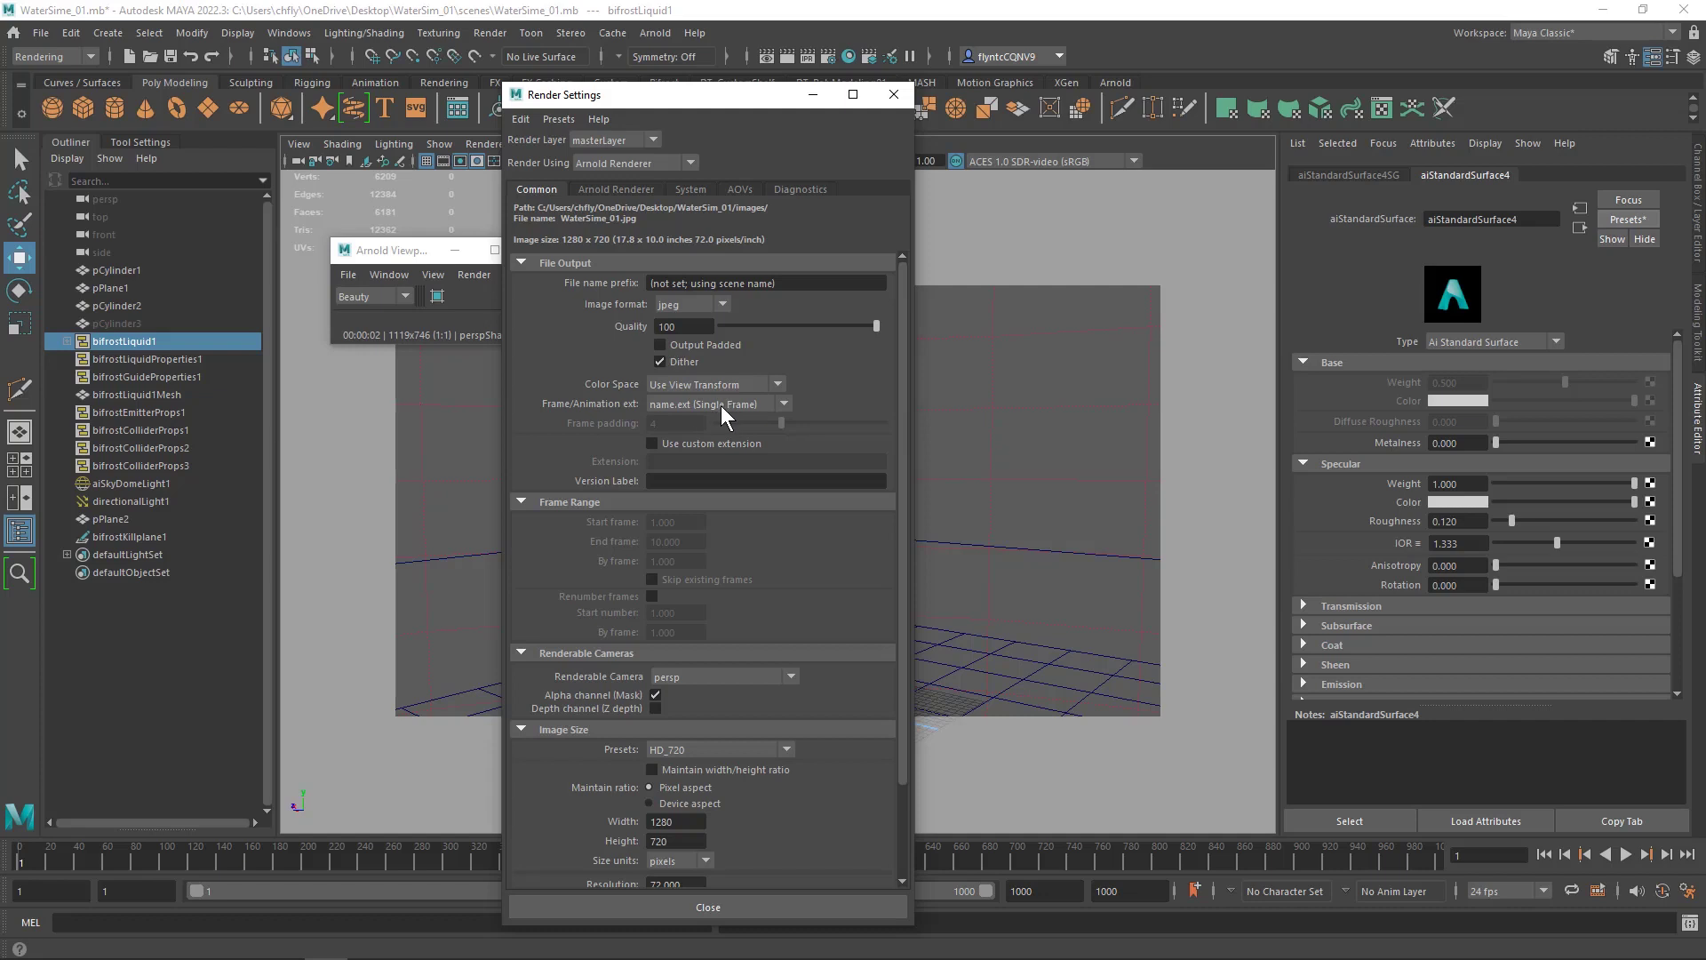
left_click(784, 405)
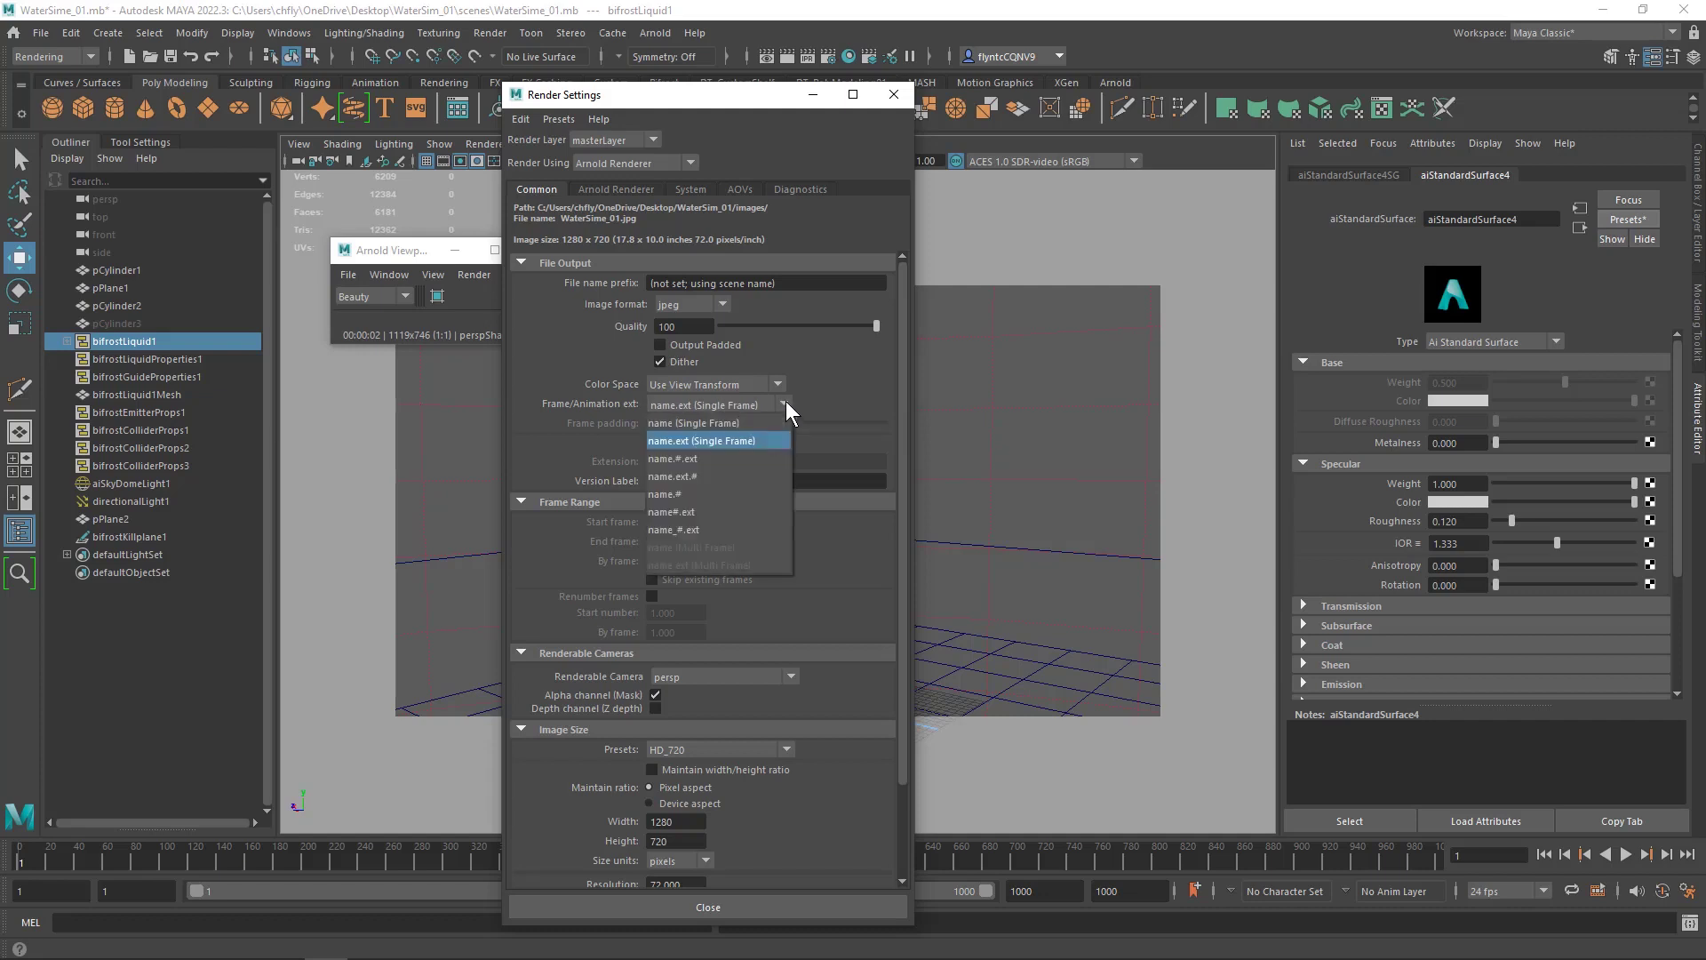
left_click(732, 508)
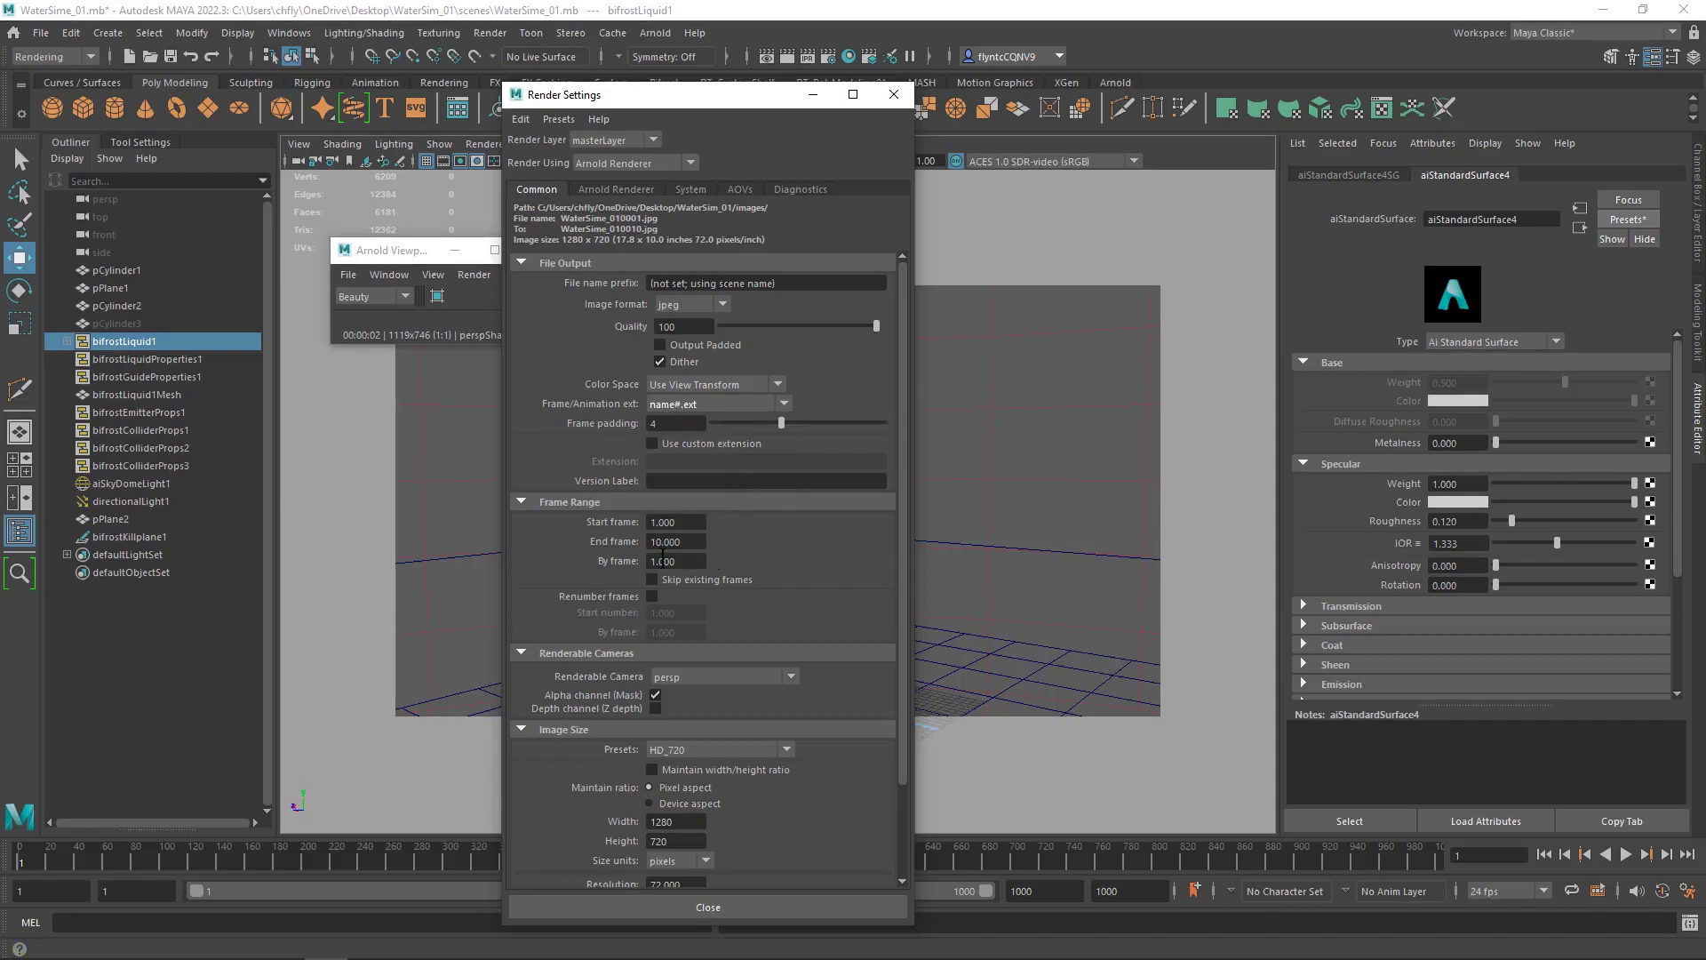
Step: Set the render range's end frame to 700 and close the render settings
left_click(693, 522)
left_click(699, 541)
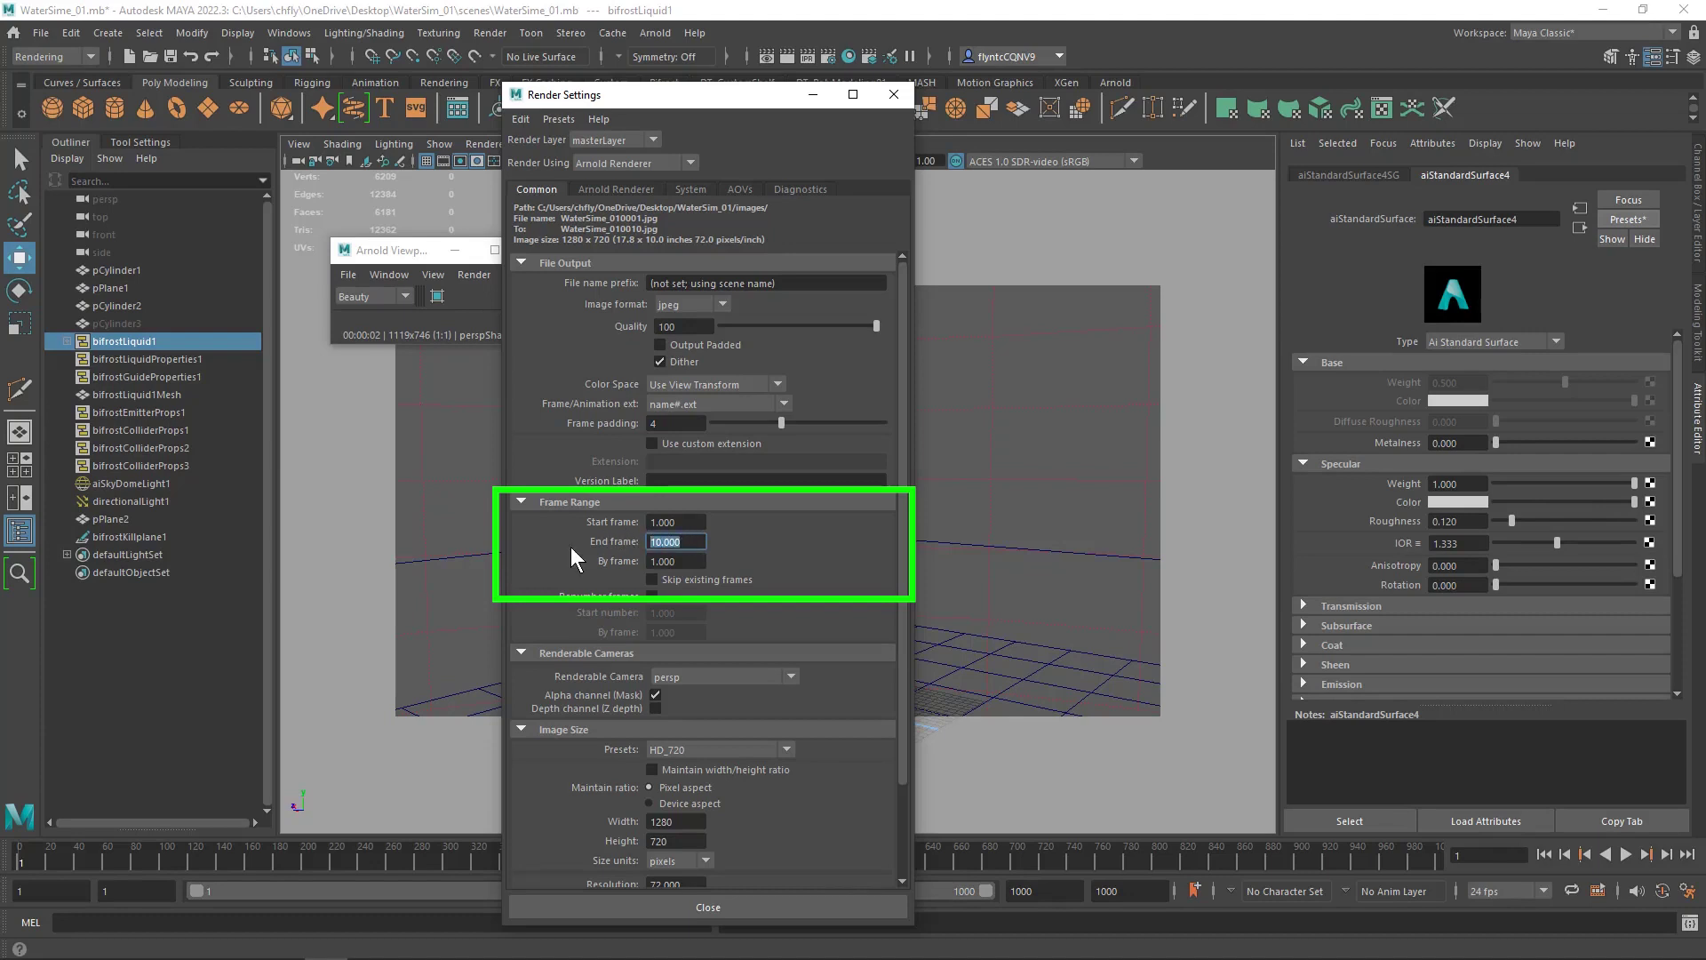
type("700")
left_click(791, 902)
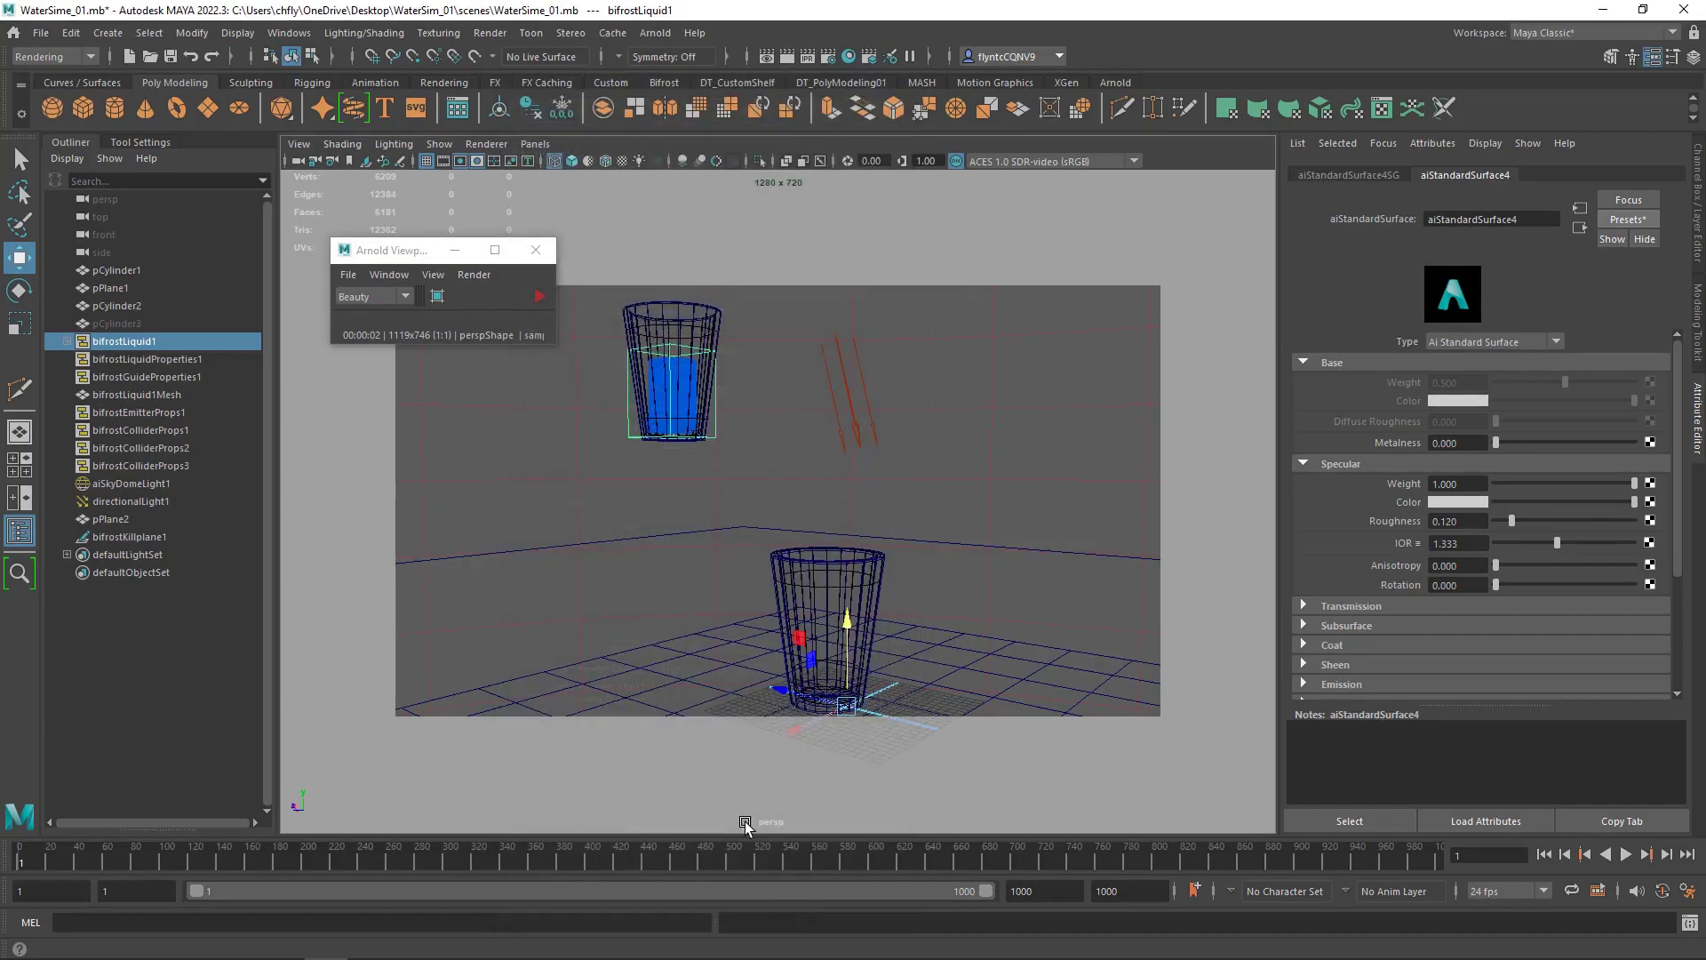
Step: Reopen the render settings to review the frame range and the skip existing frames option
left_click(465, 39)
left_click(656, 106)
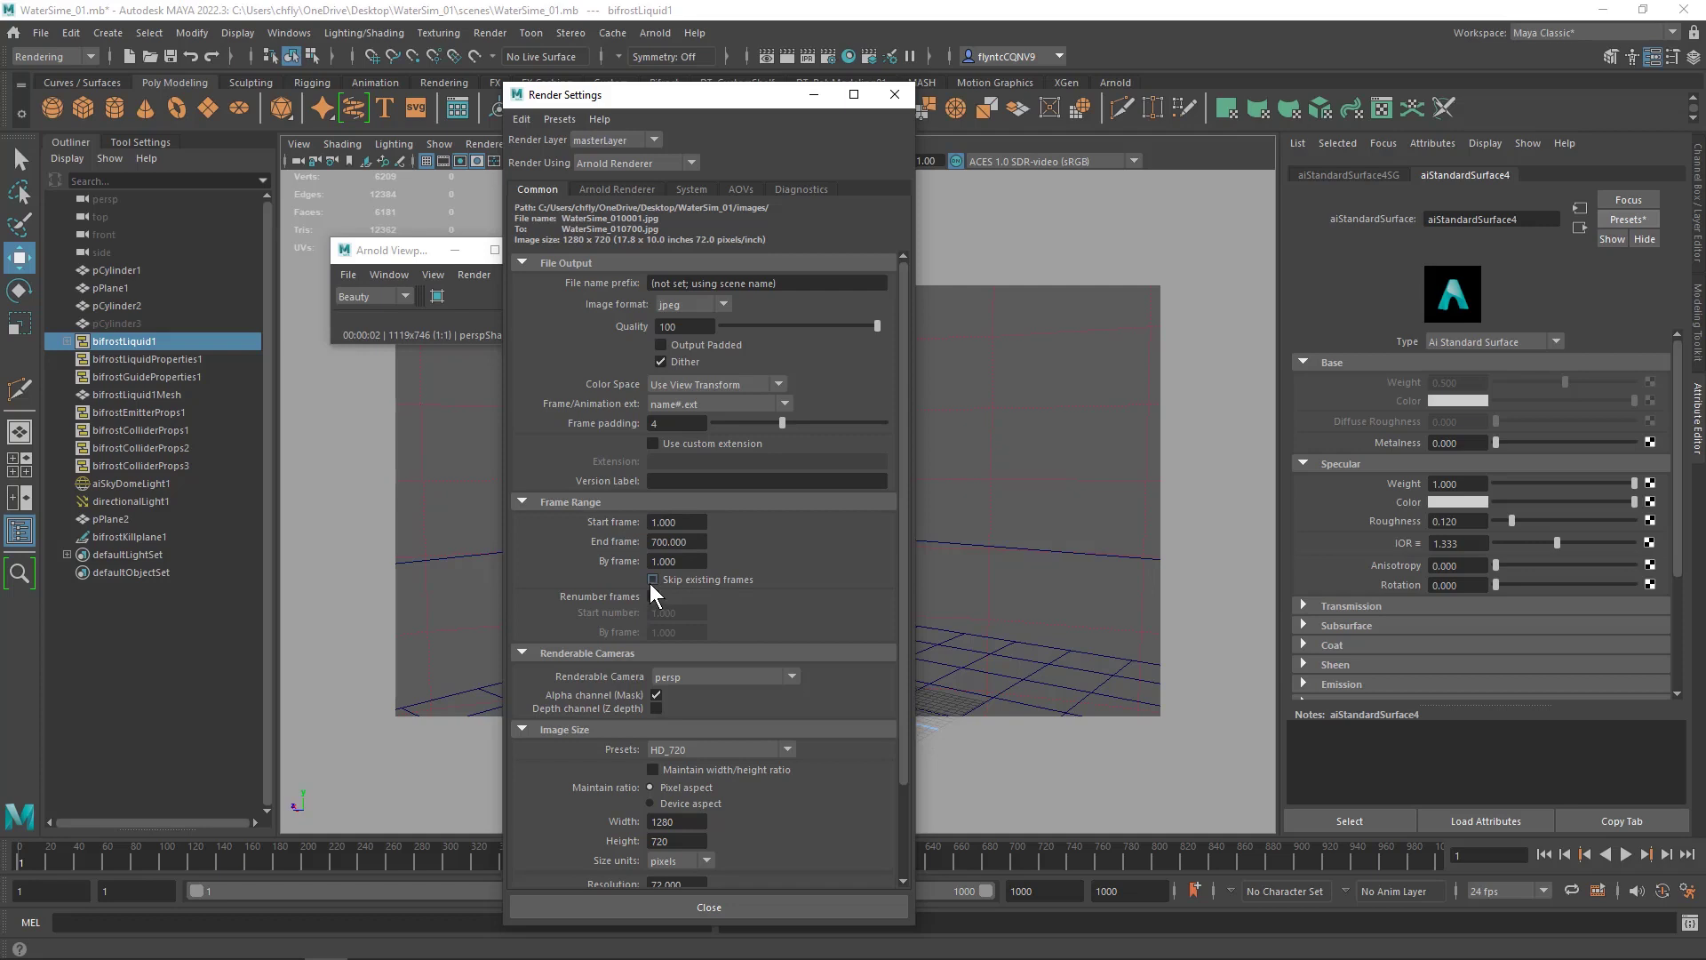
left_click(760, 904)
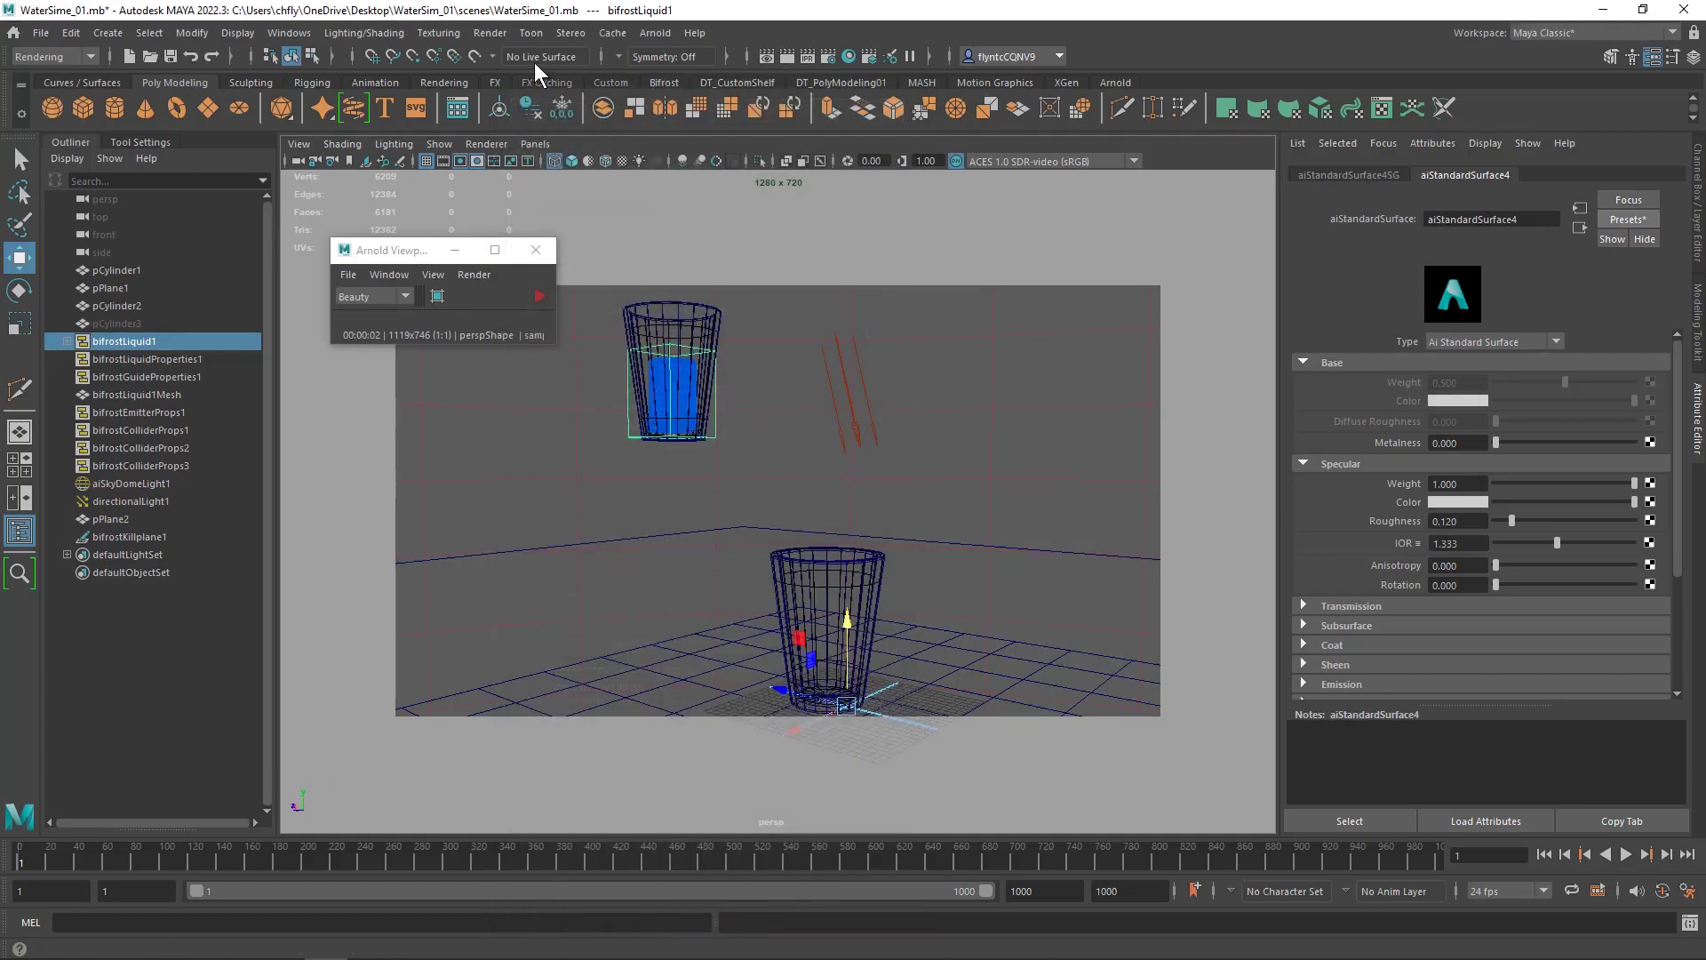
Step: Open the Render Sequence options and set the alternate output location to a new Frames folder inside the project's images folder
left_click(495, 35)
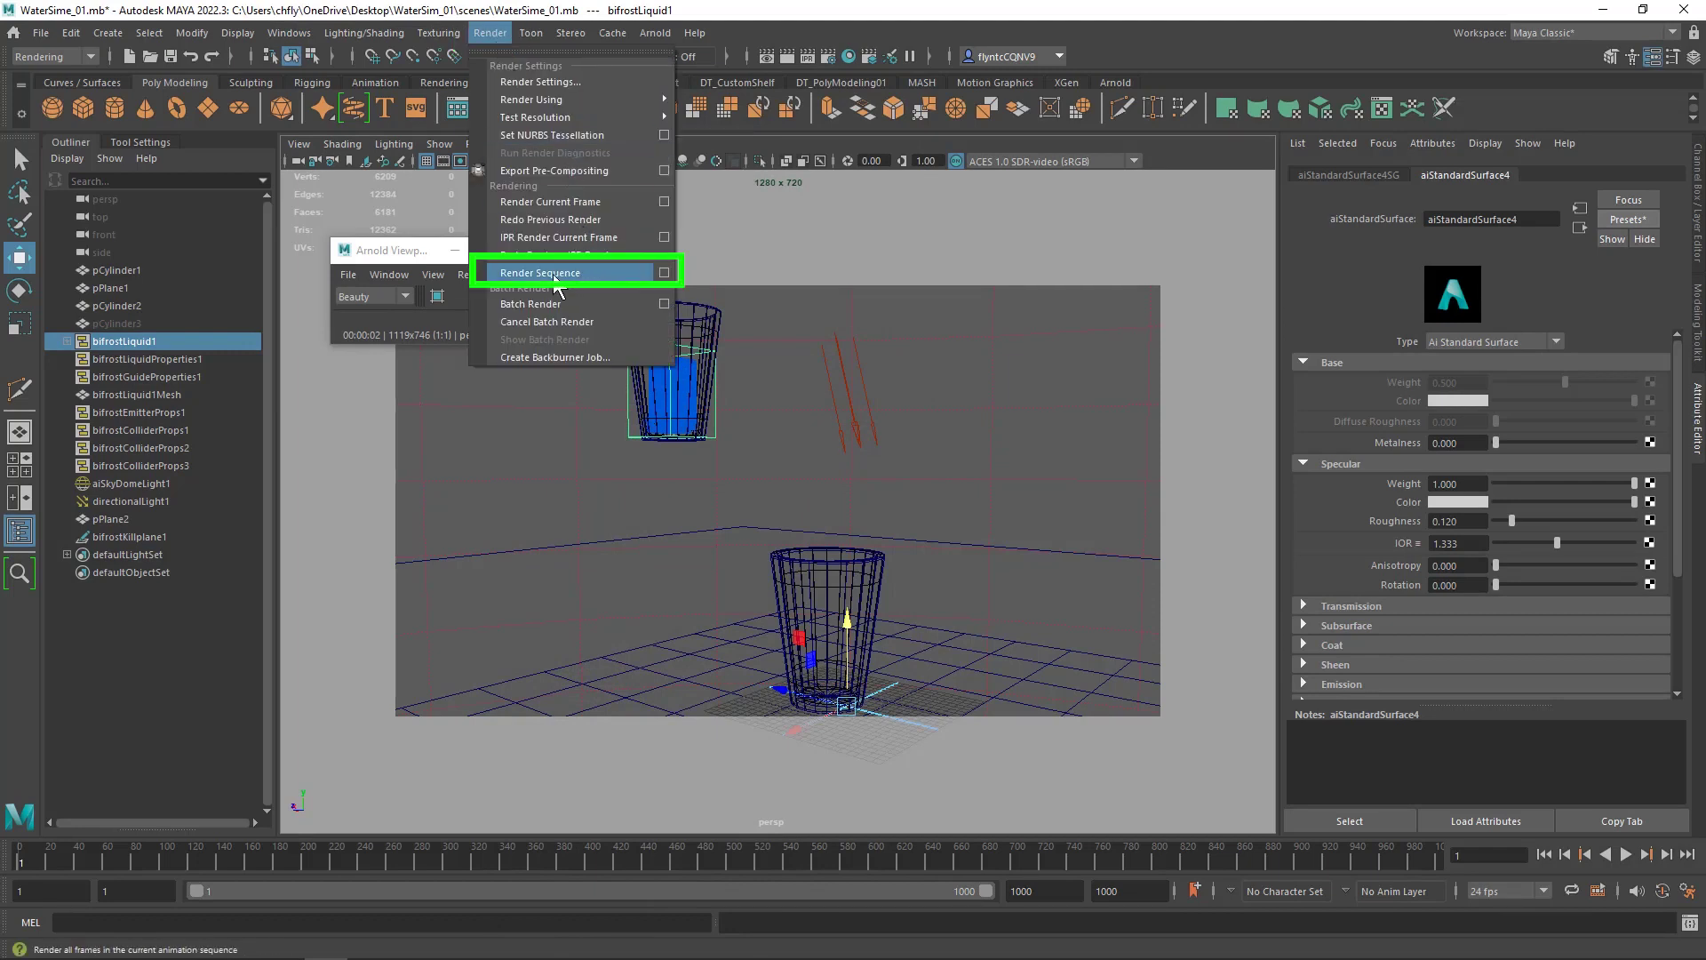
left_click(664, 278)
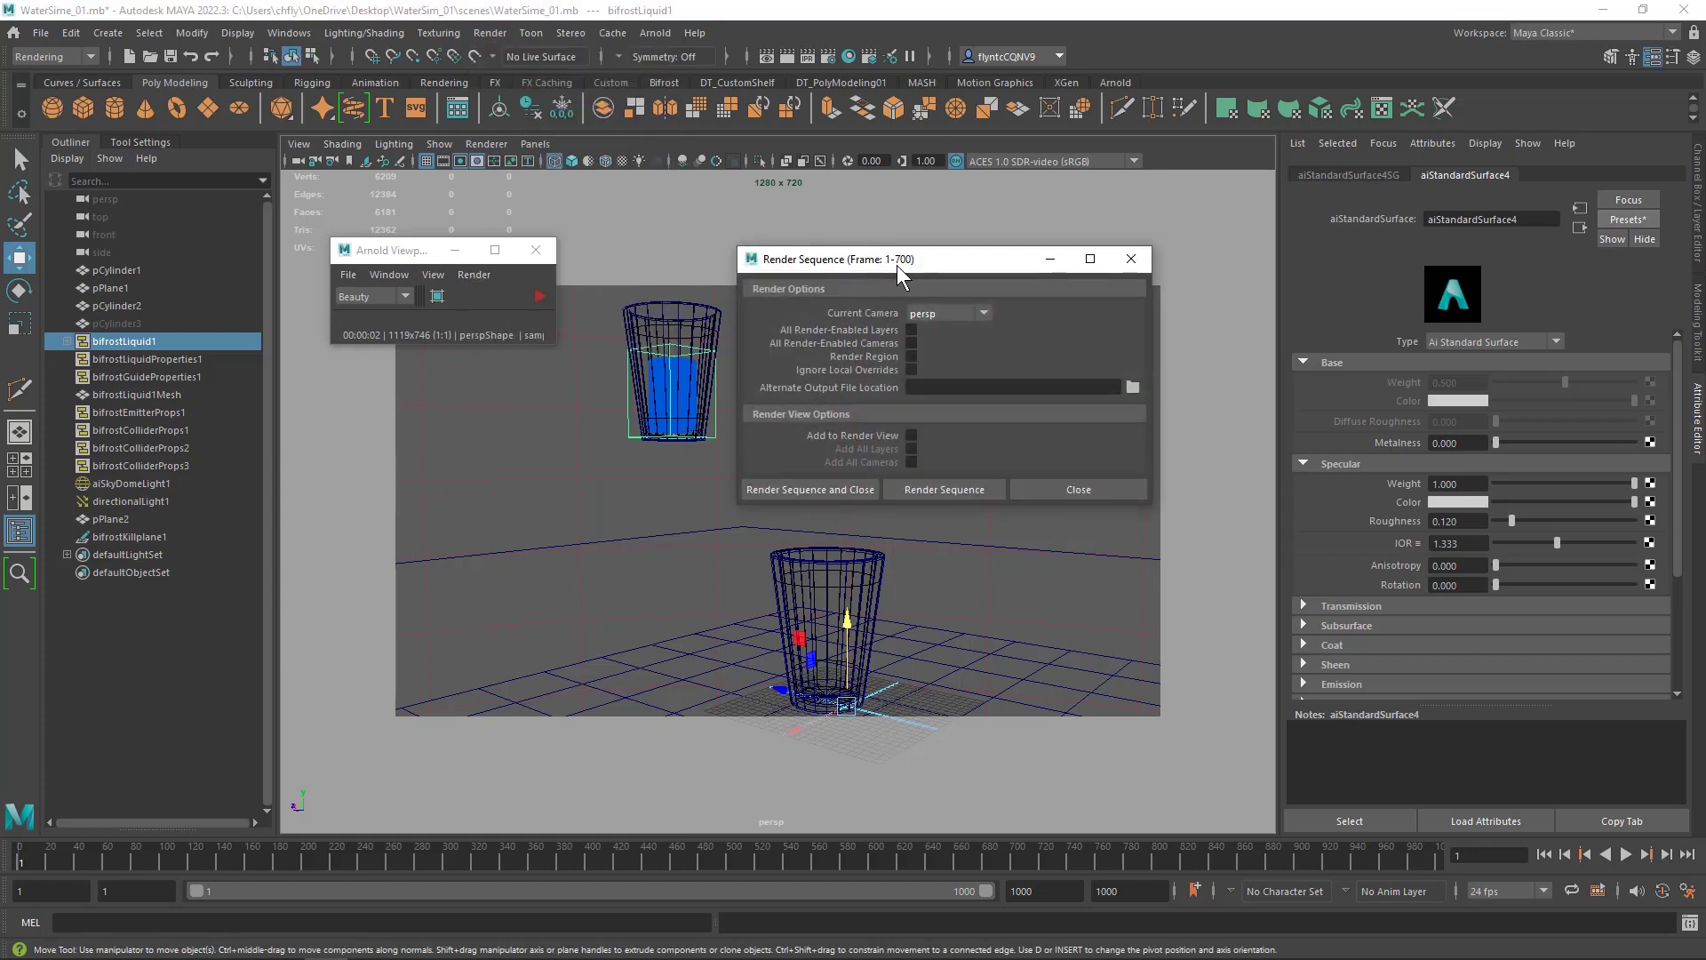
left_click_drag(897, 265, 919, 246)
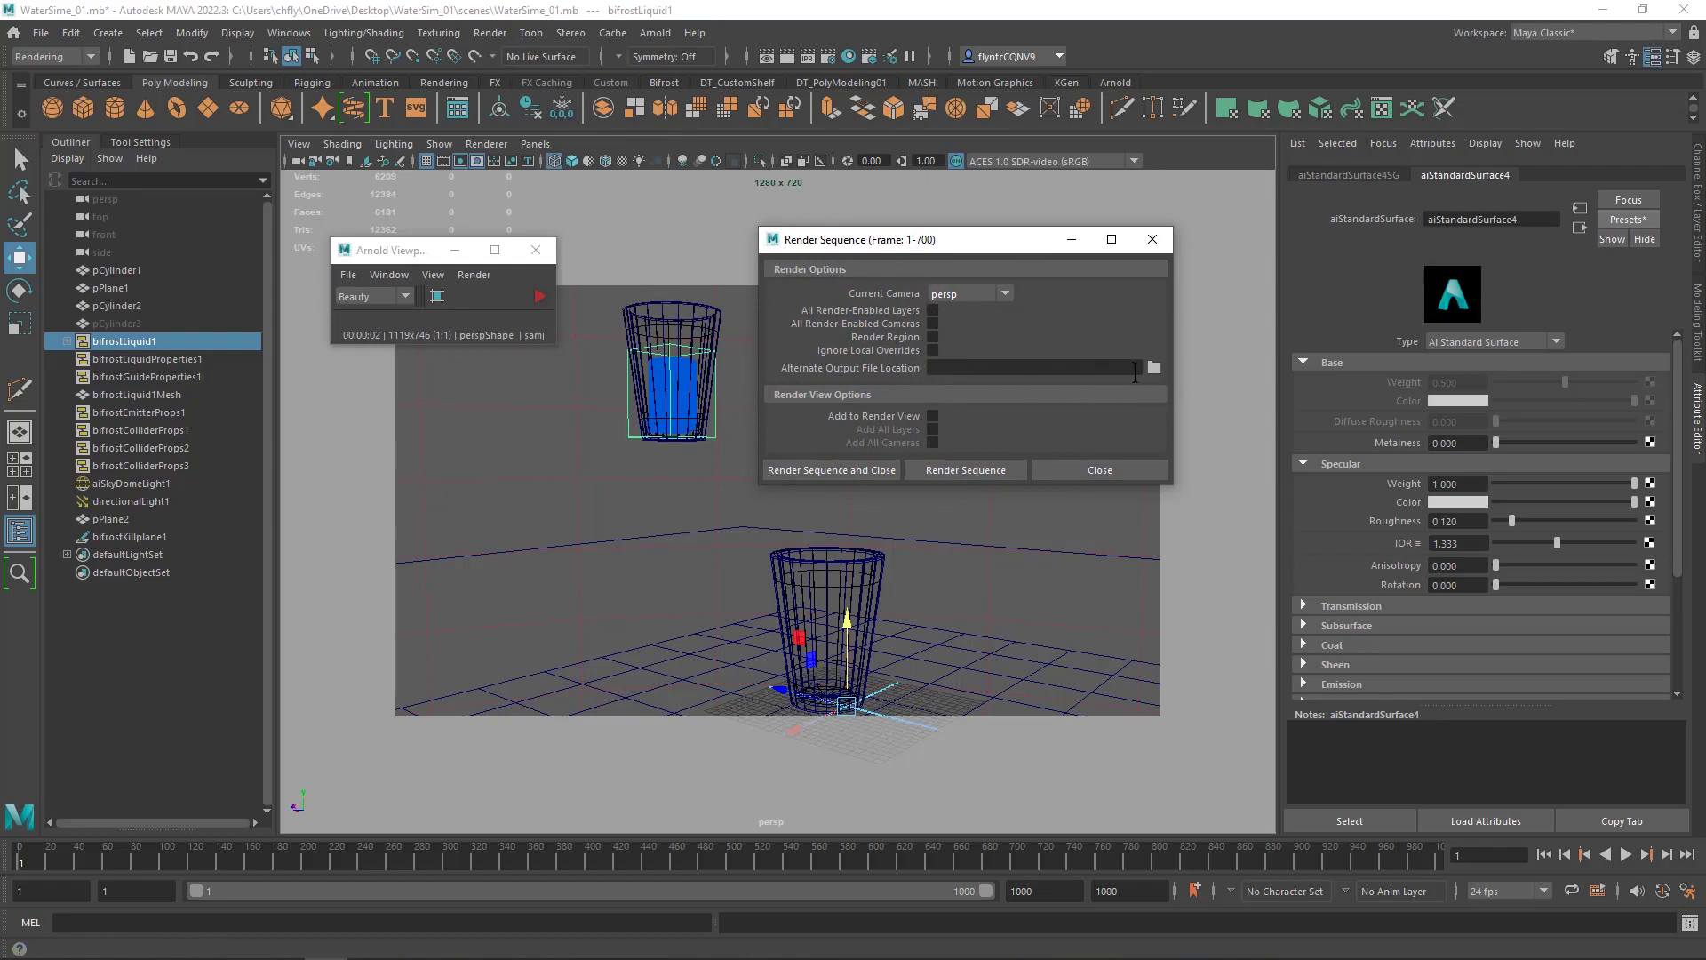
left_click(1154, 367)
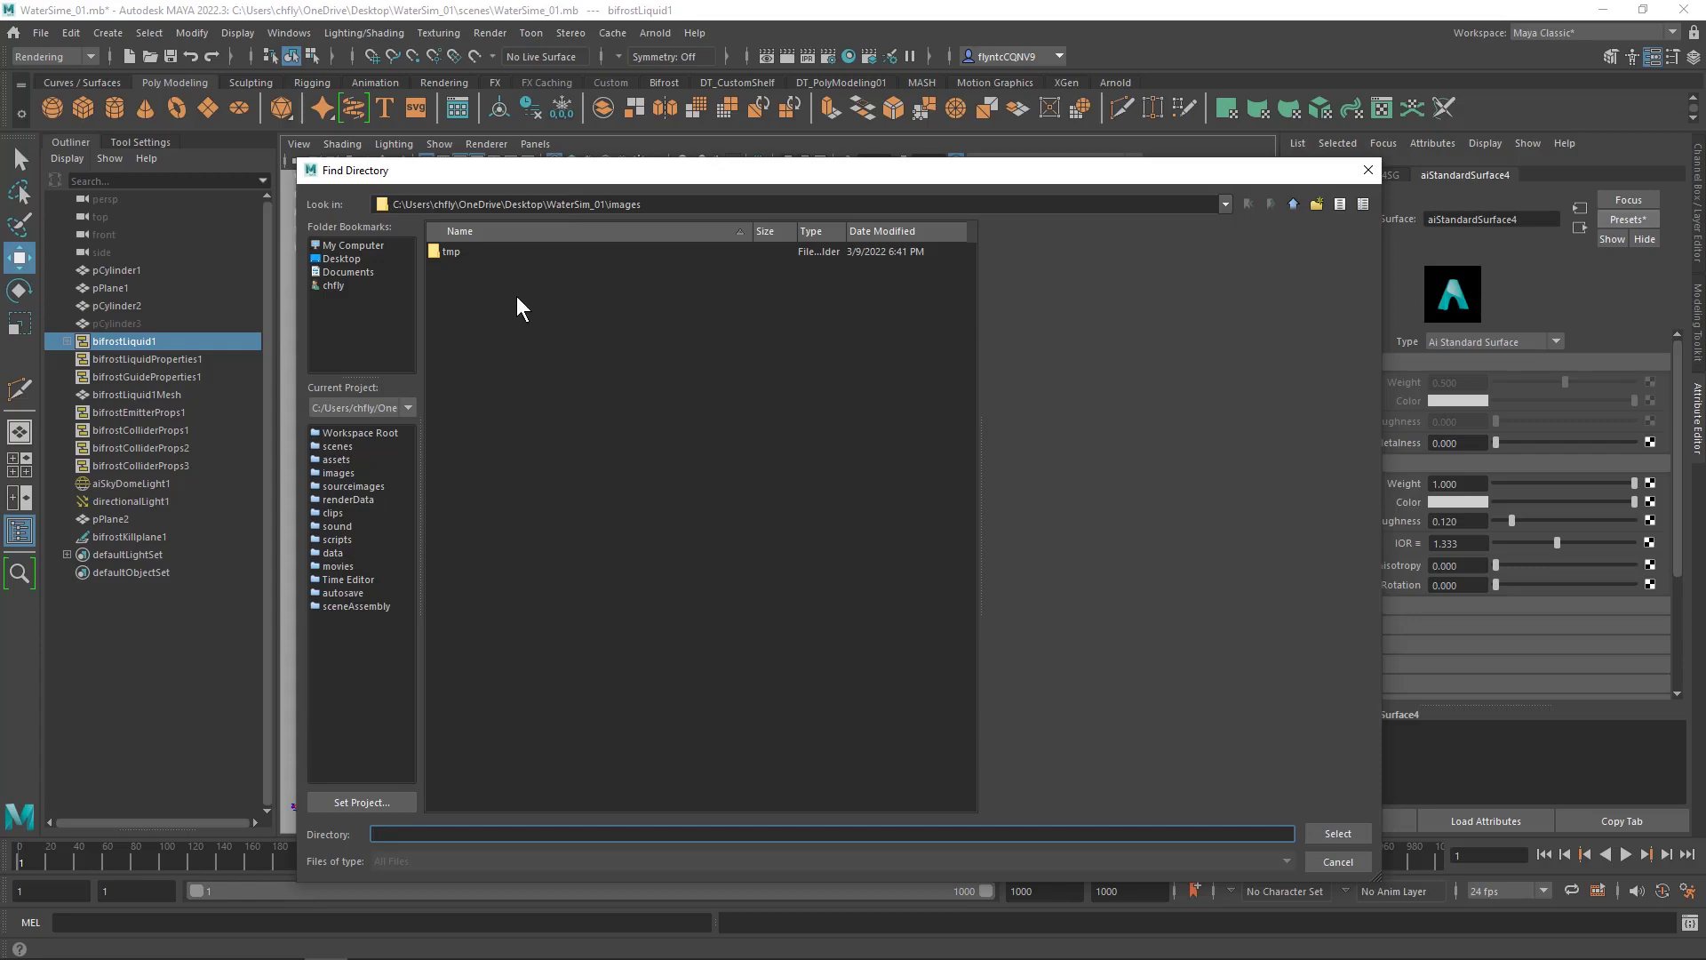
left_click(1315, 204)
type("Frames")
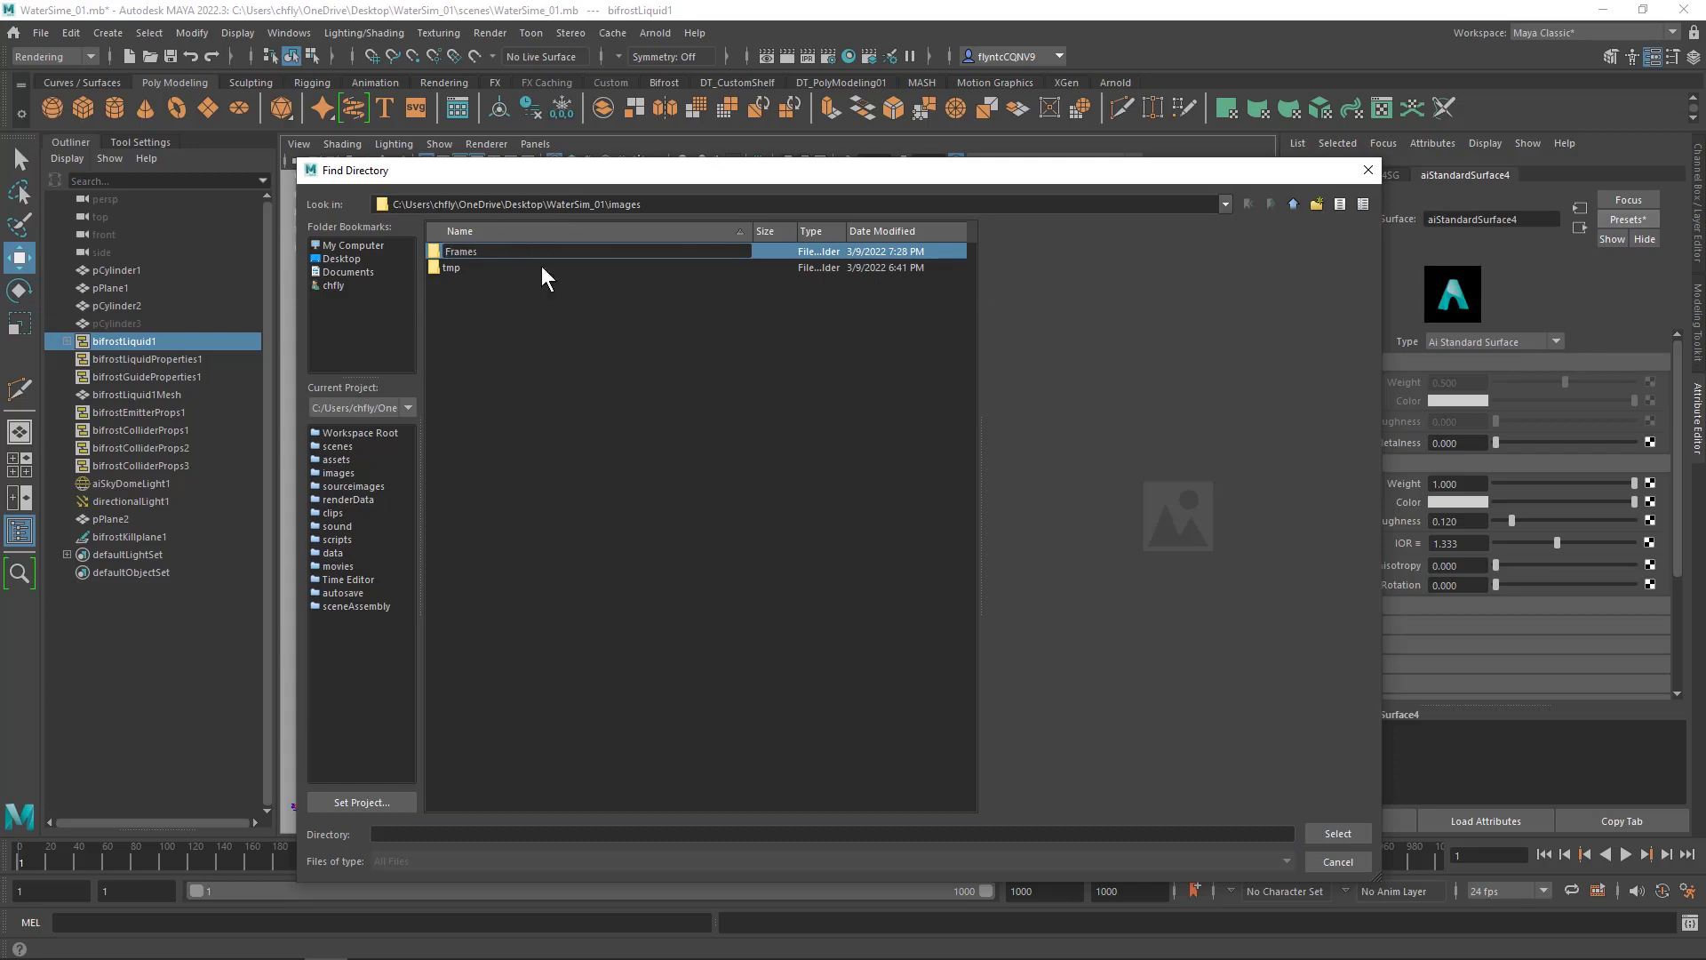
key("Return")
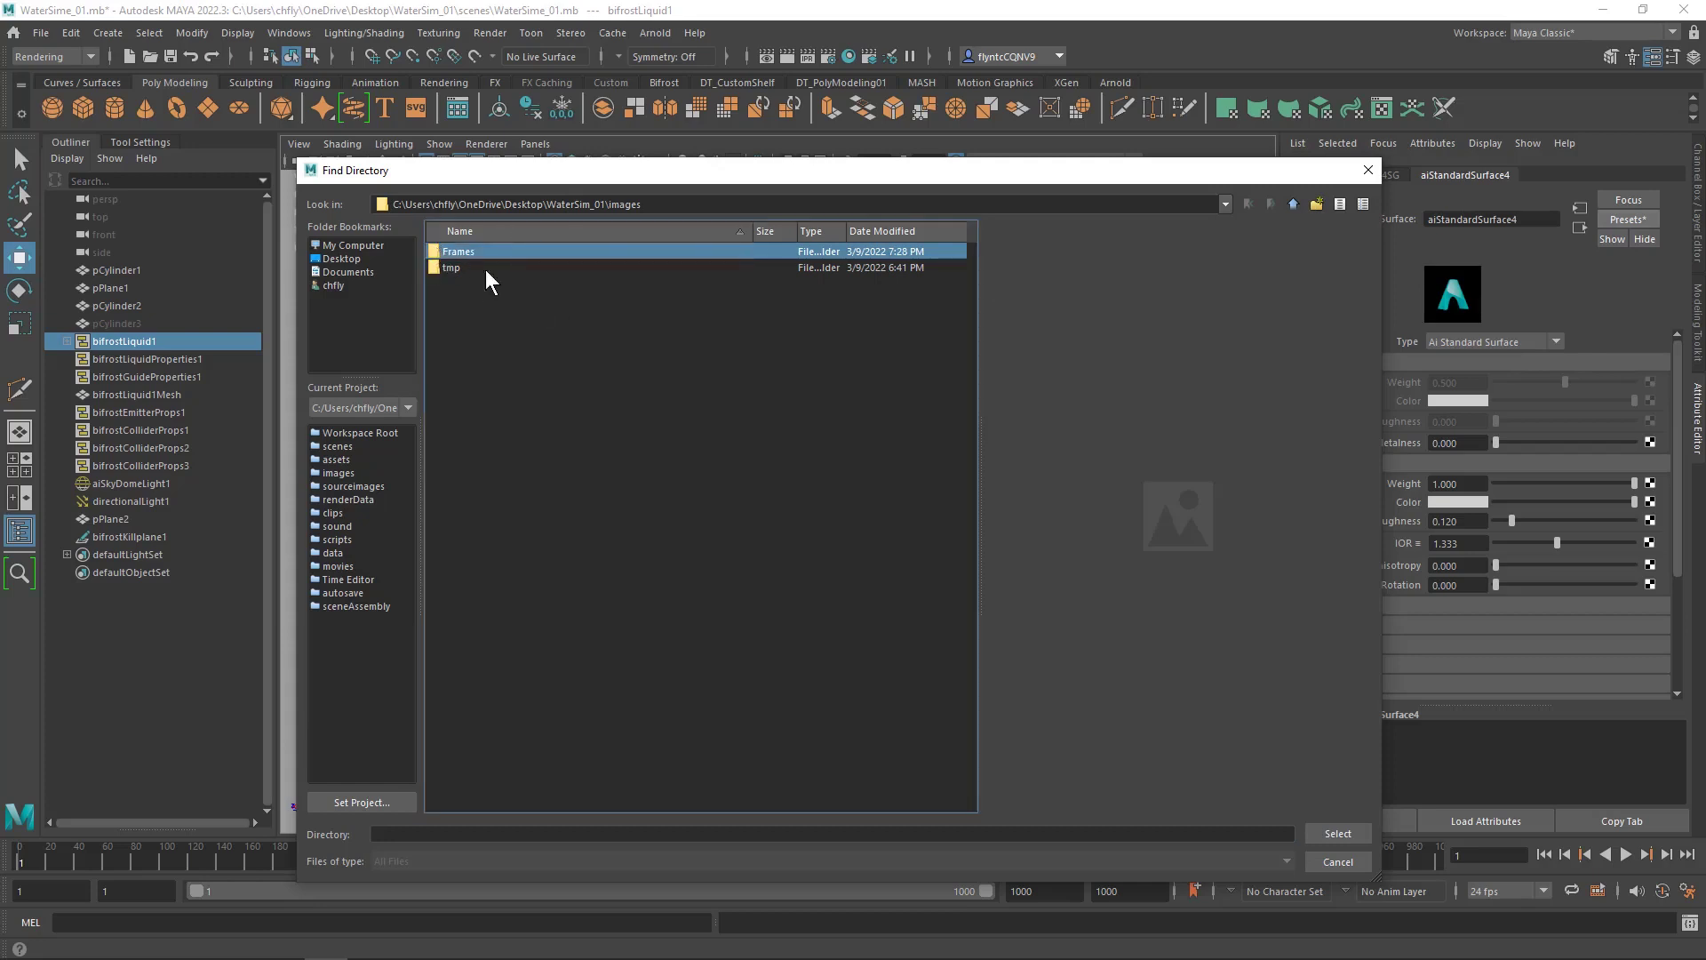
left_click(1337, 833)
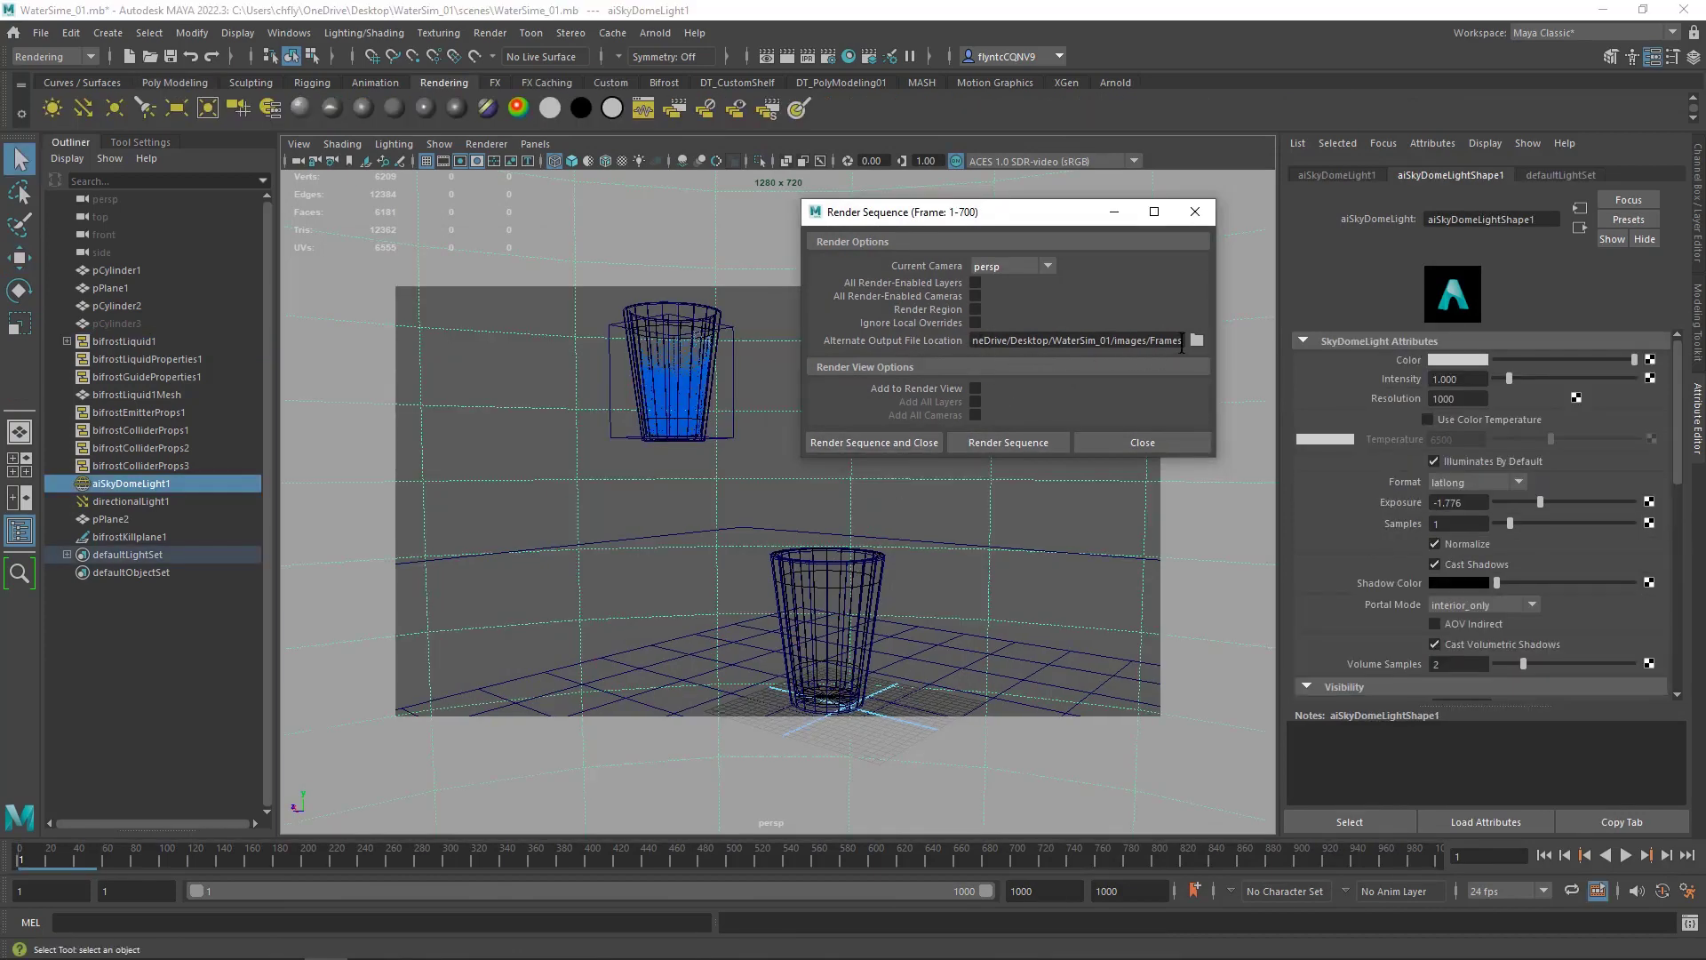
Step: Save the scene and start the sequence render, closing the Render Sequence options
left_click_drag(988, 212, 973, 211)
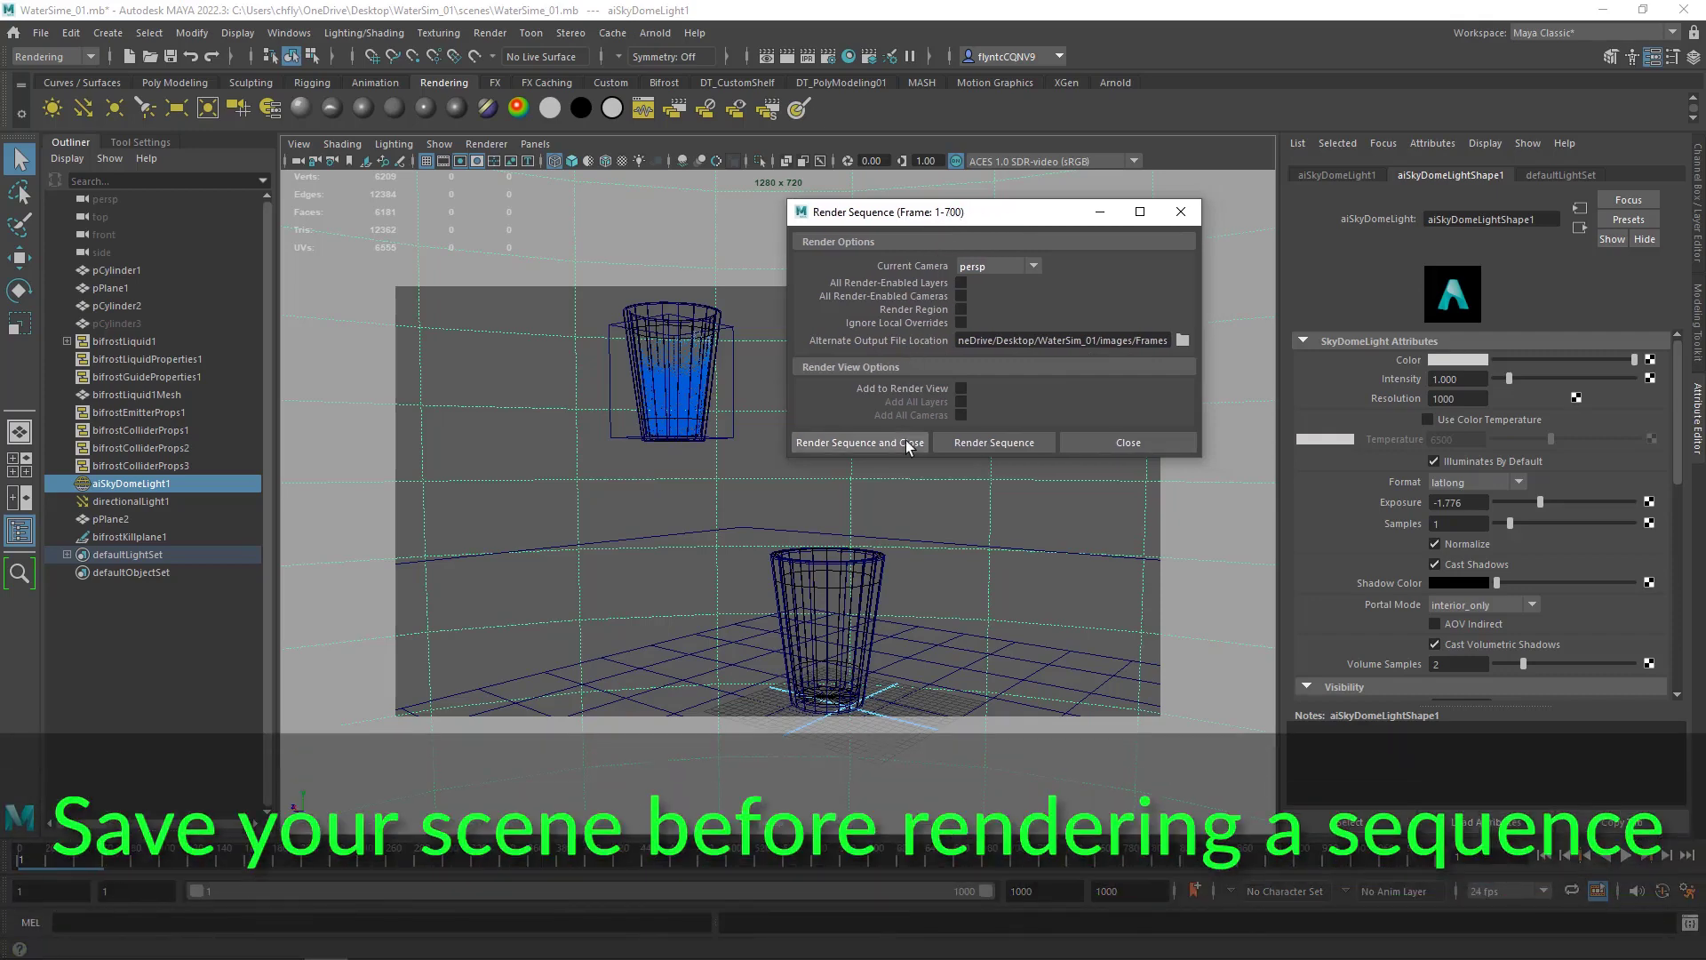
left_click(41, 36)
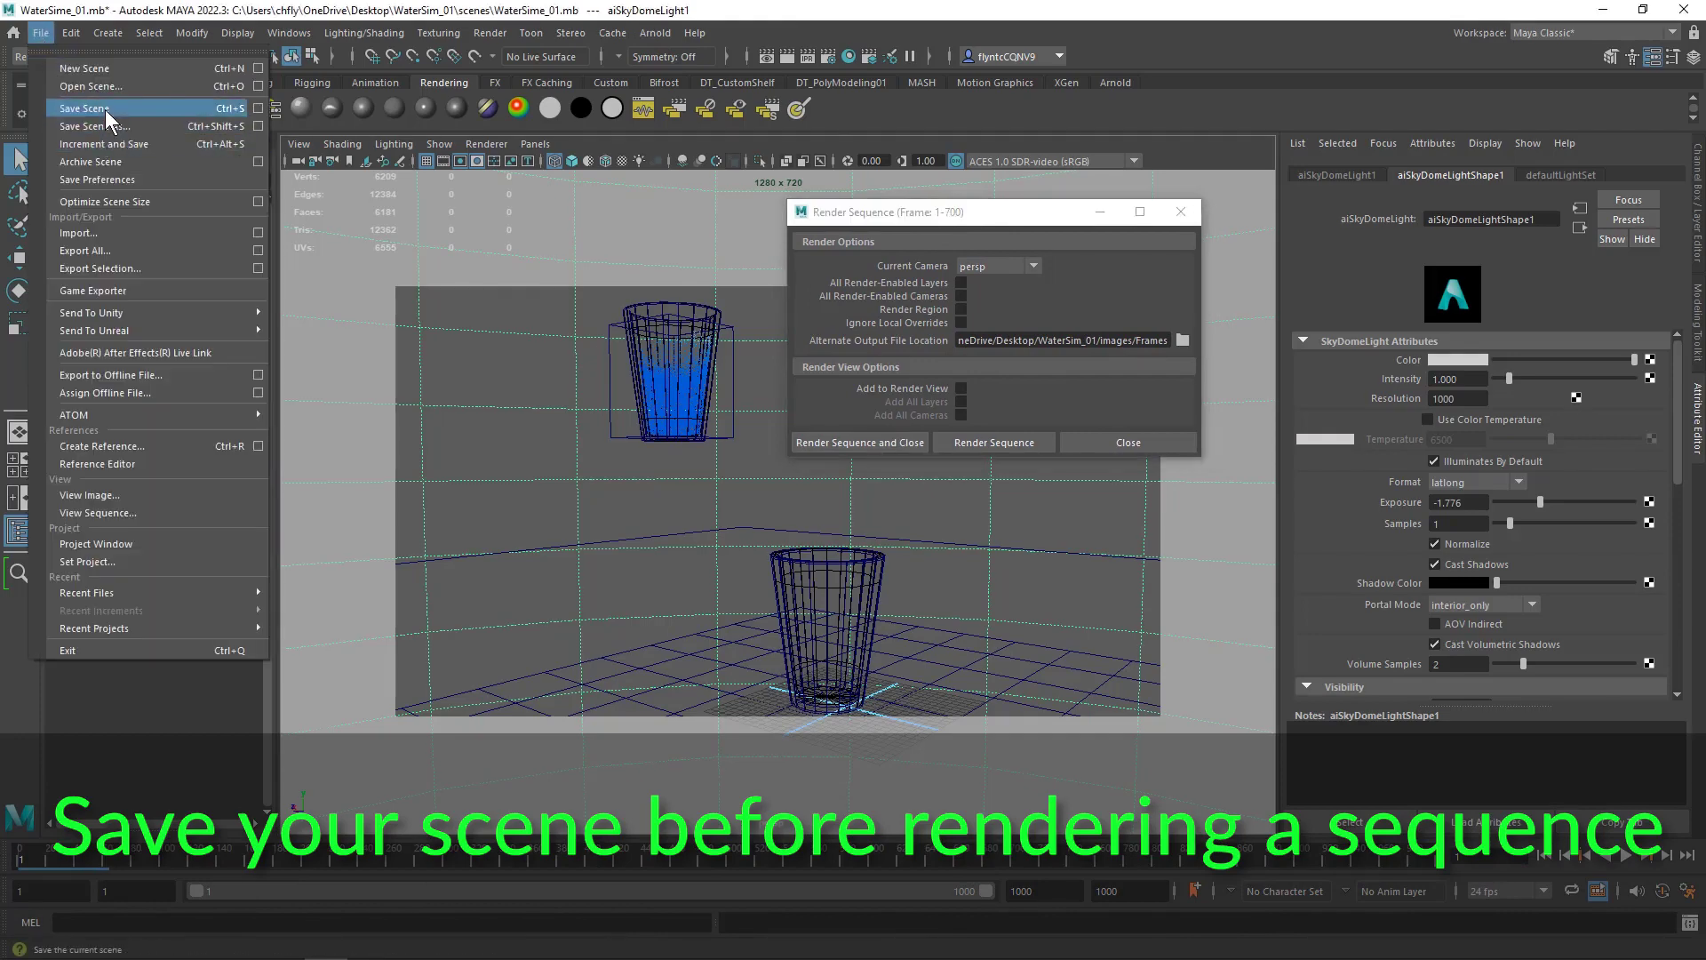
left_click(106, 114)
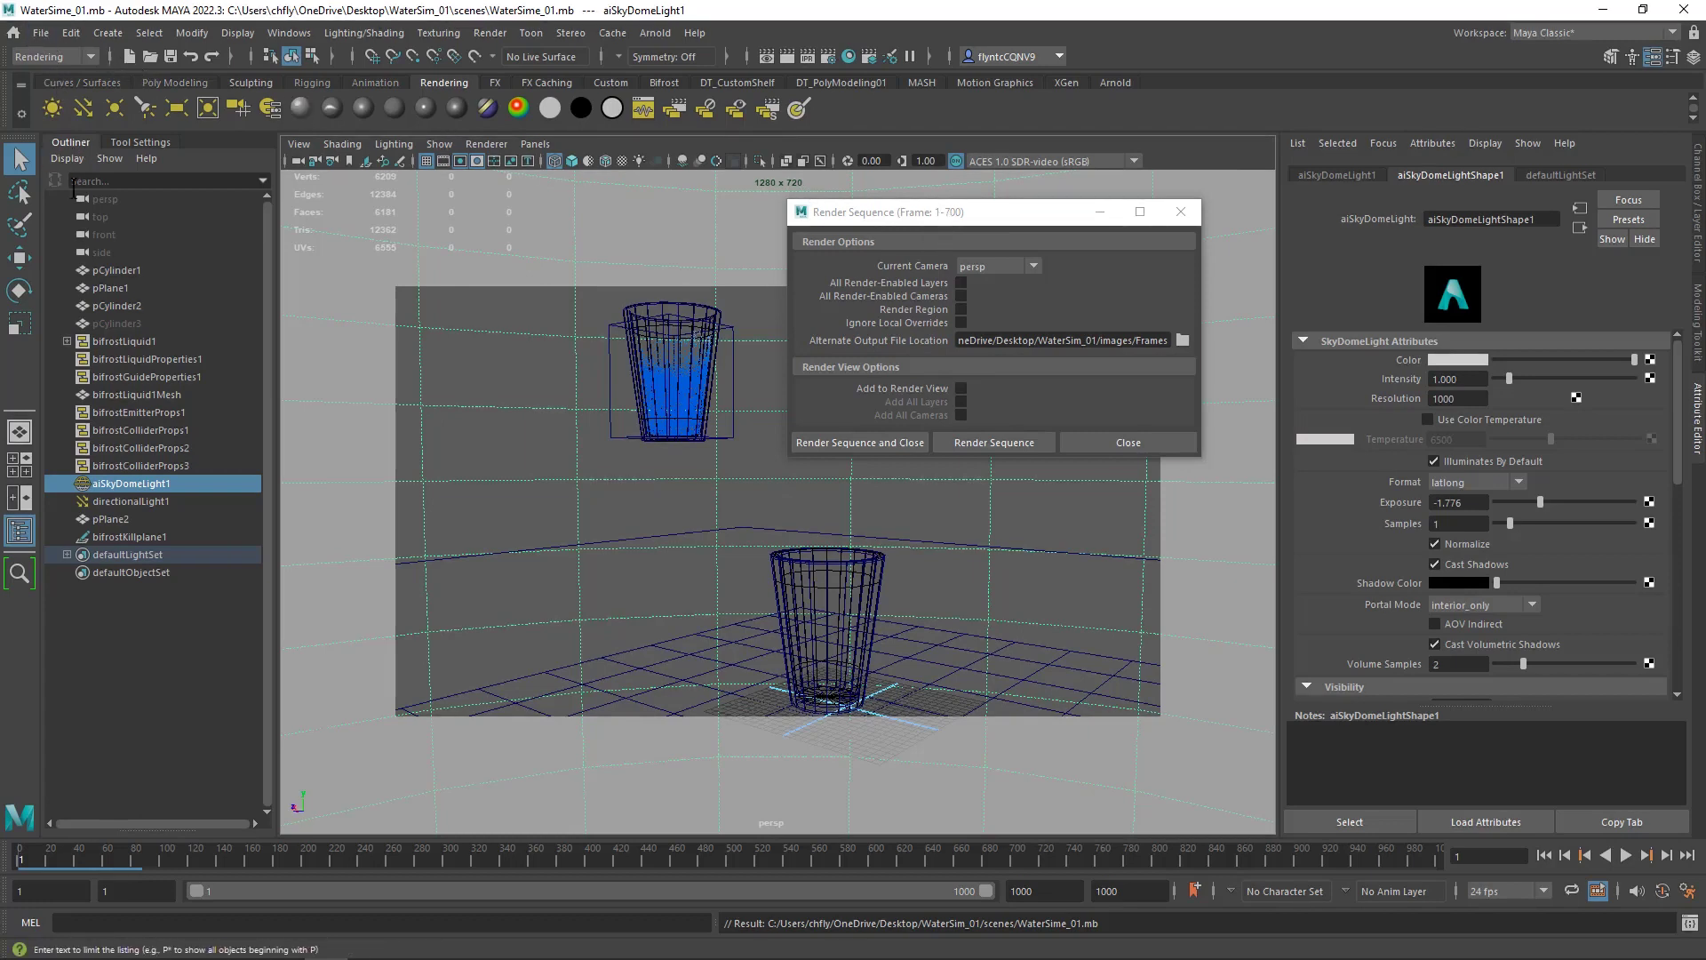
left_click(888, 445)
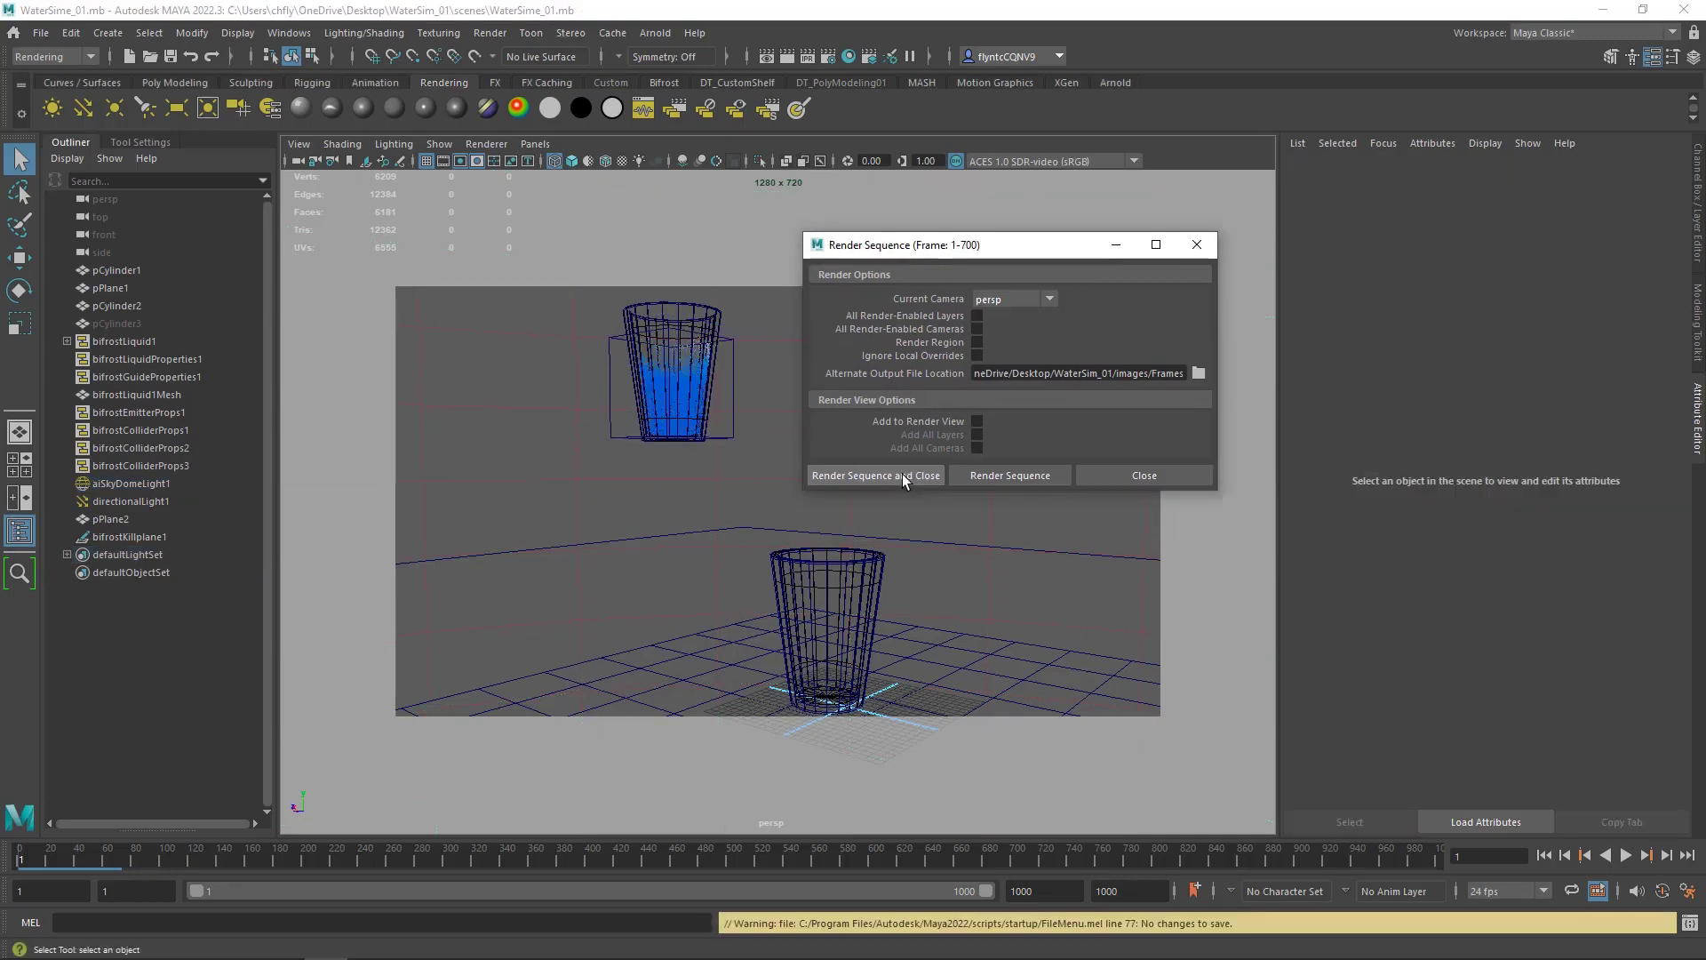
left_click(903, 477)
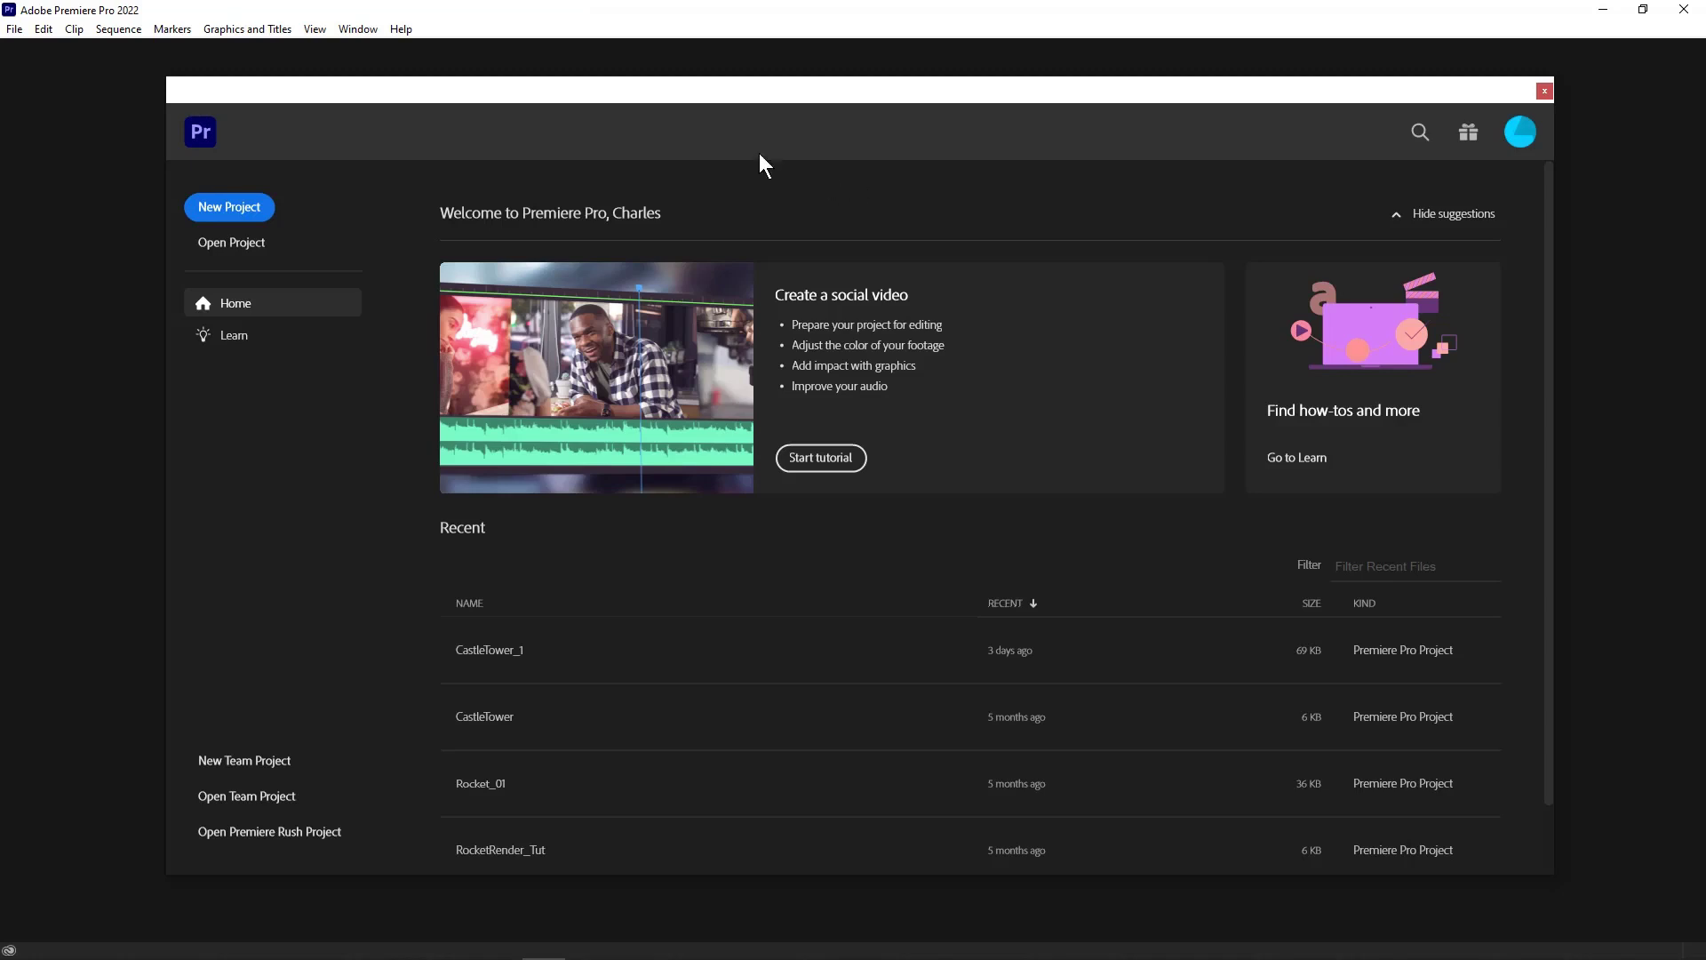
Step: In Premiere Pro, create a new project named Water_01 and use the Editing workspace
left_click(229, 207)
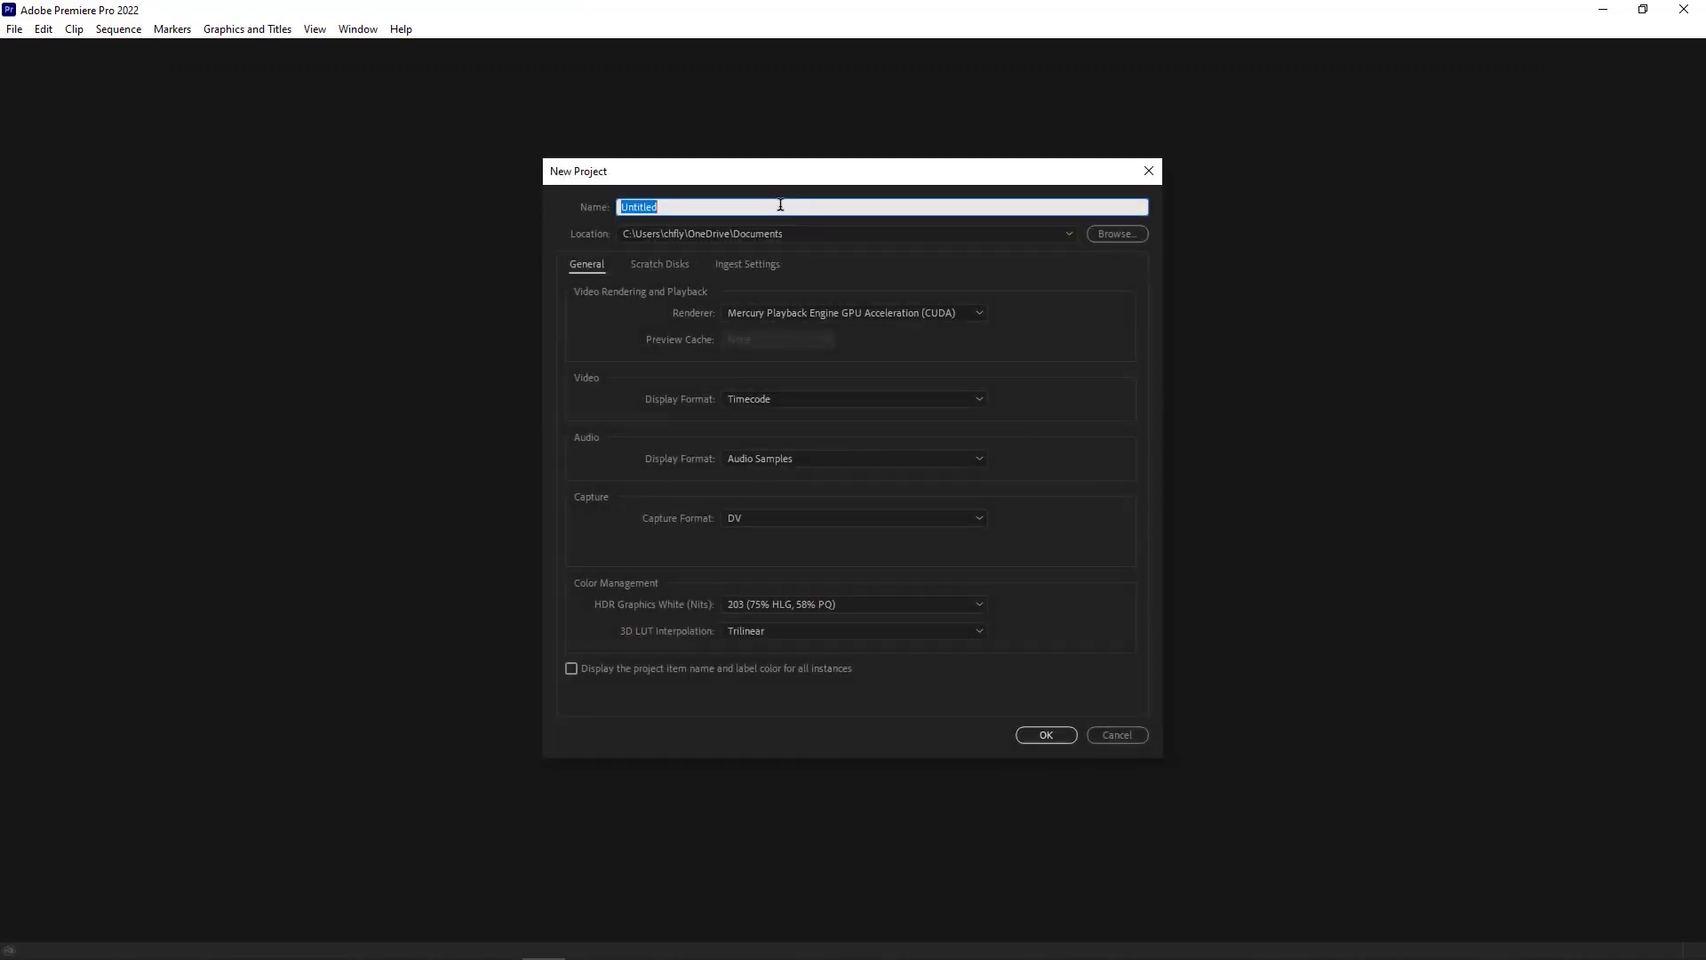
type("Wat")
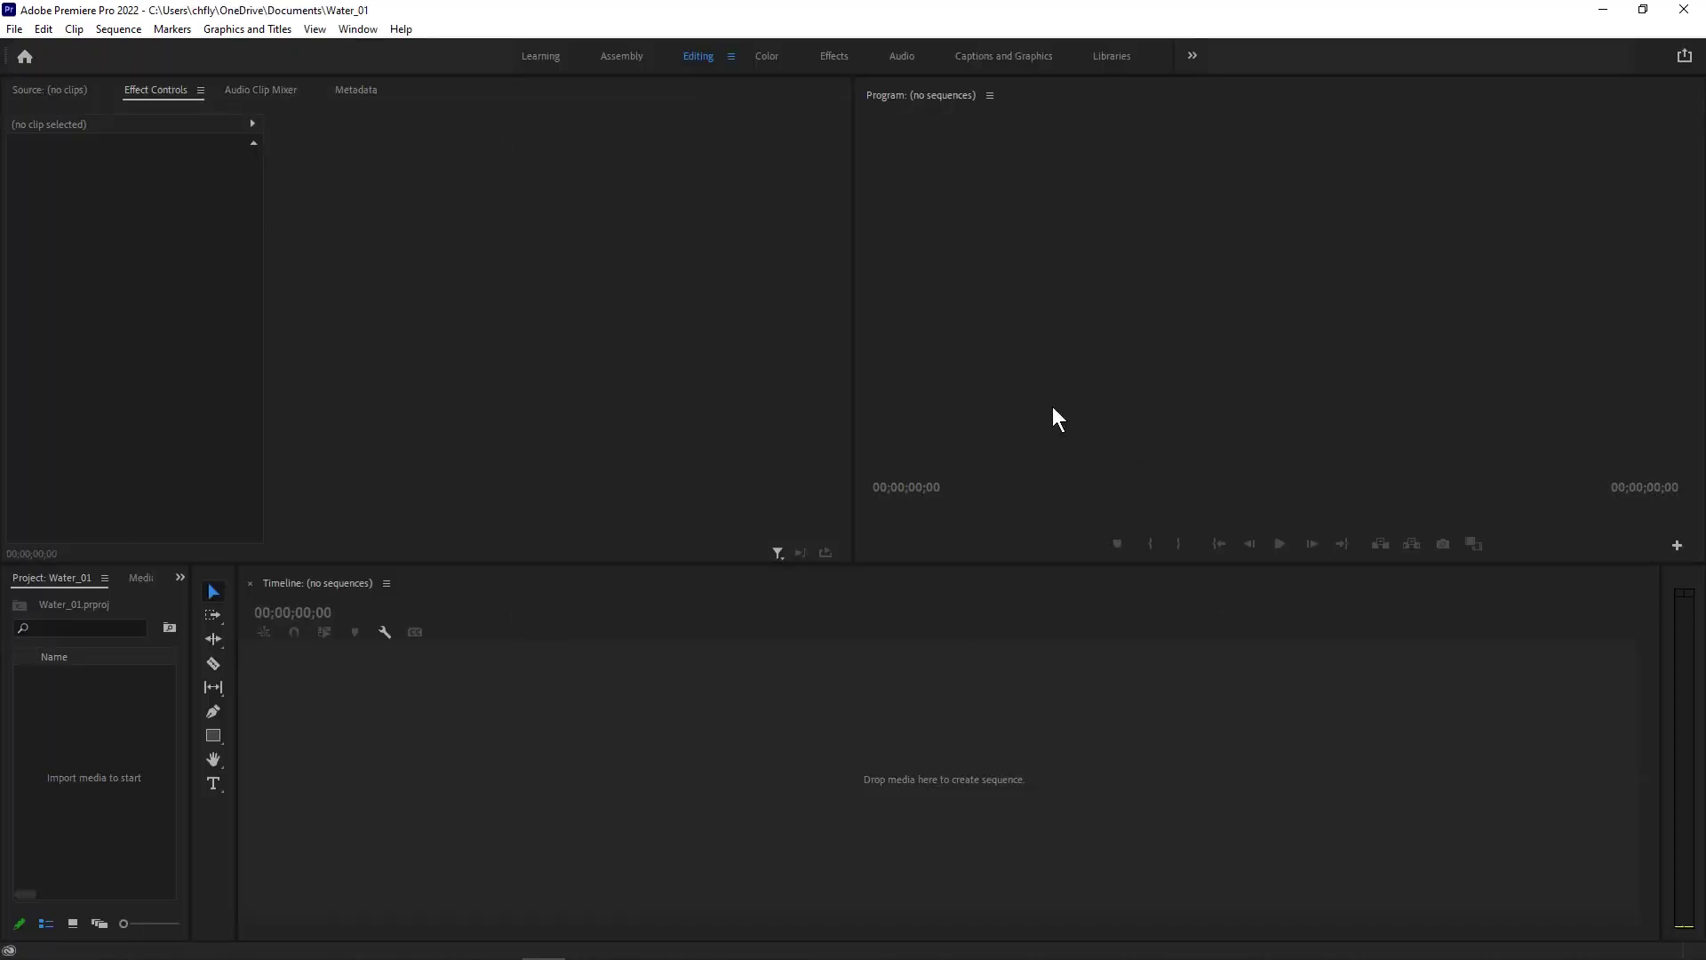
left_click(621, 56)
left_click(544, 57)
left_click(695, 57)
Step: Start a media import and view the rendered frames in the Desktop folder WaterSim_01/images/Frames
left_click(15, 30)
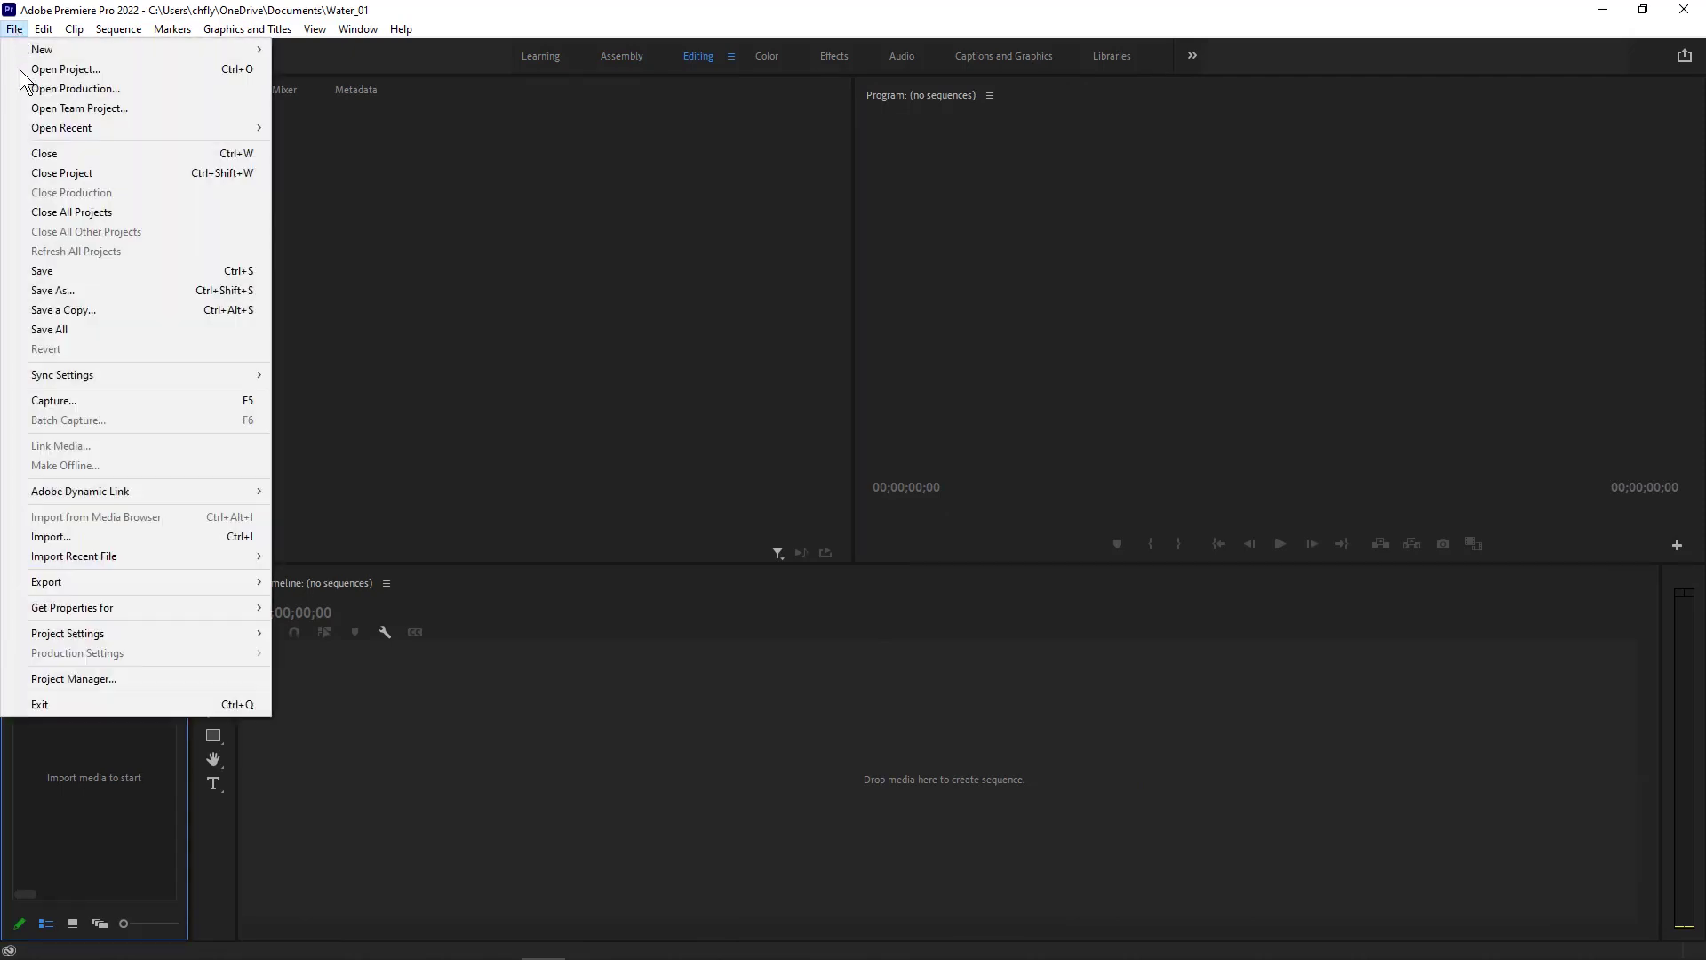
left_click(146, 535)
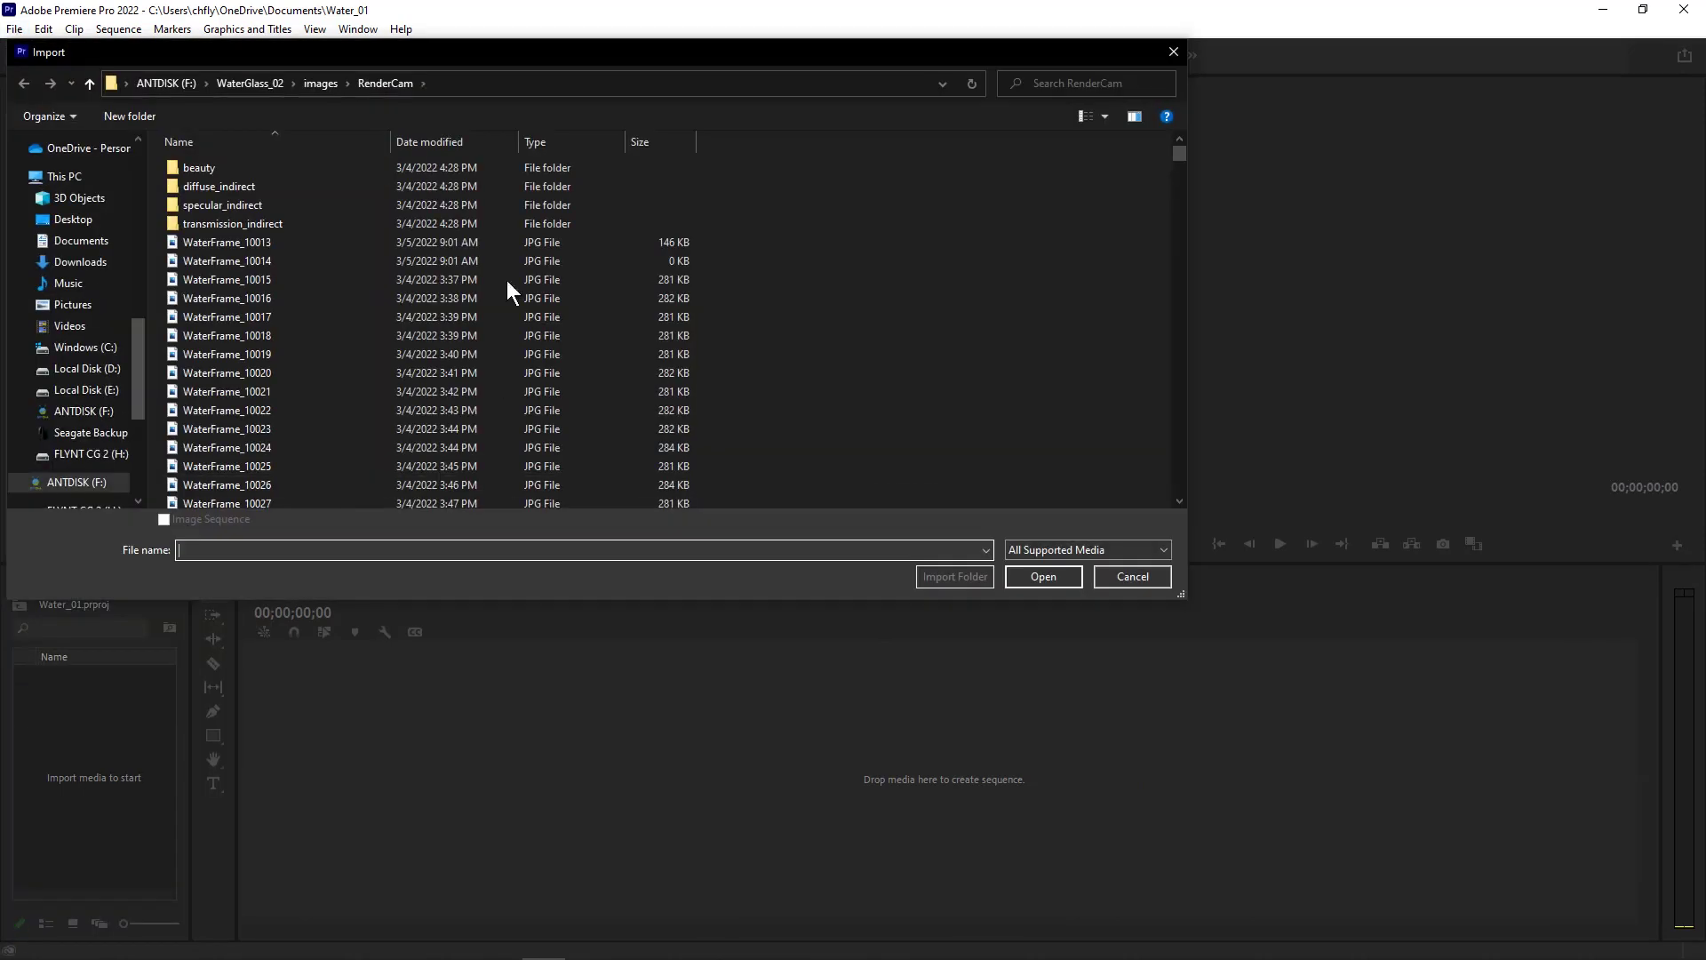
left_click_drag(606, 56, 814, 111)
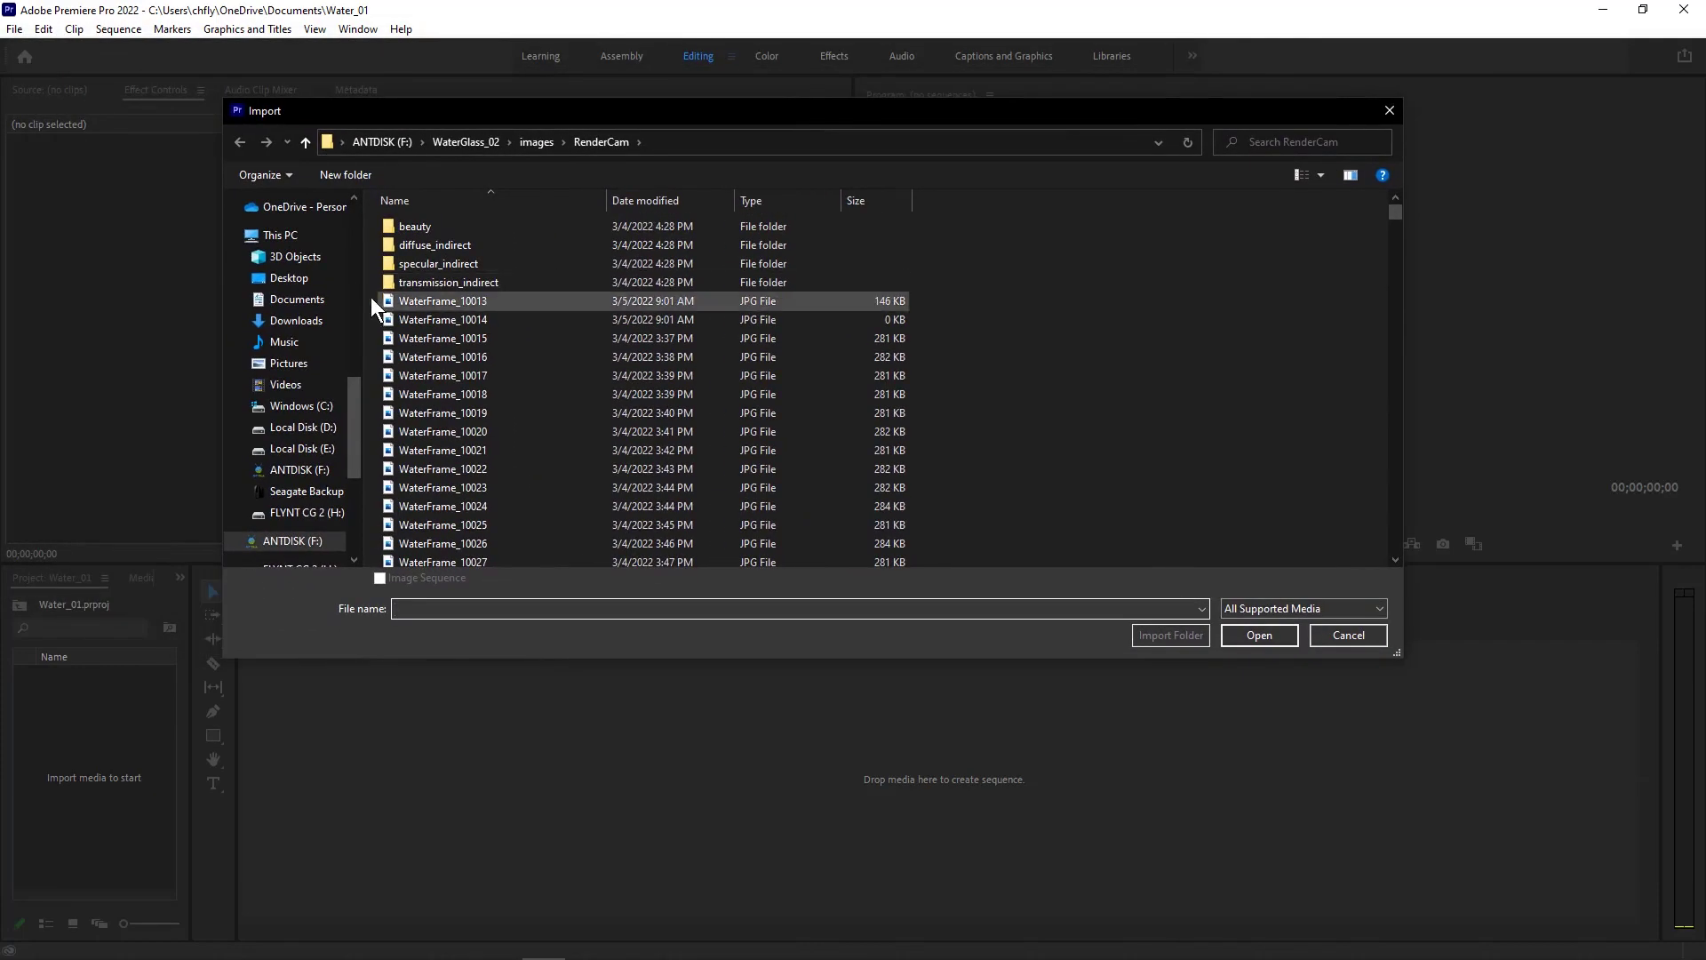
left_click(303, 278)
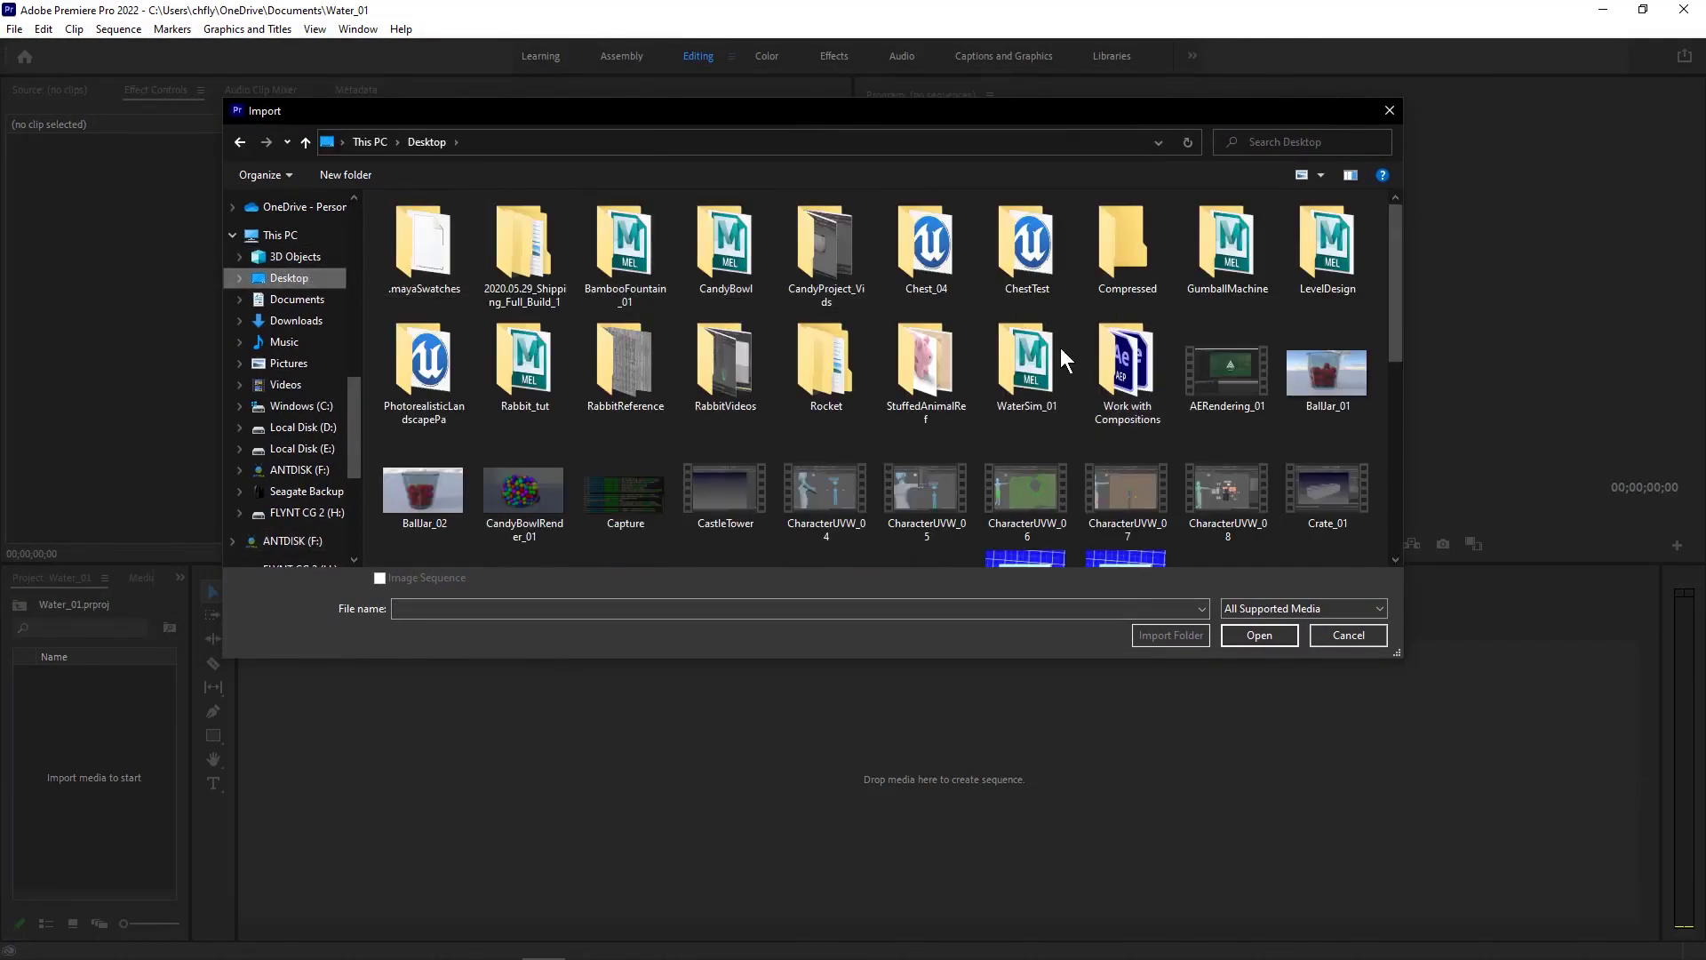
double_click(1030, 358)
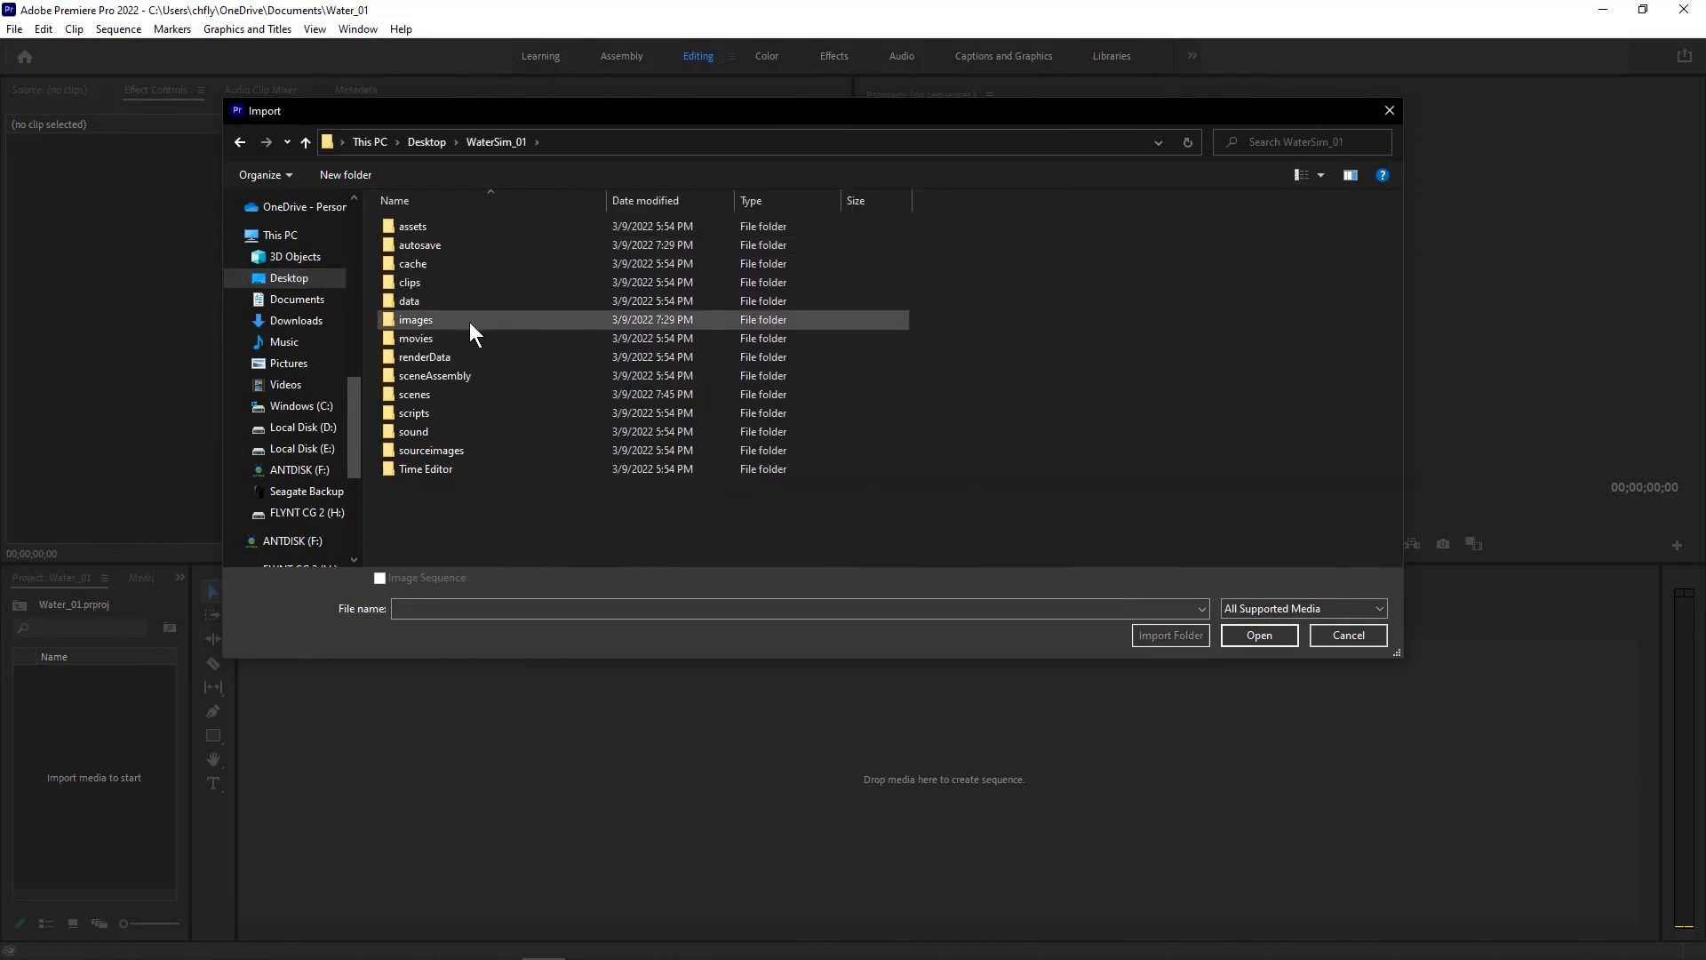
double_click(383, 318)
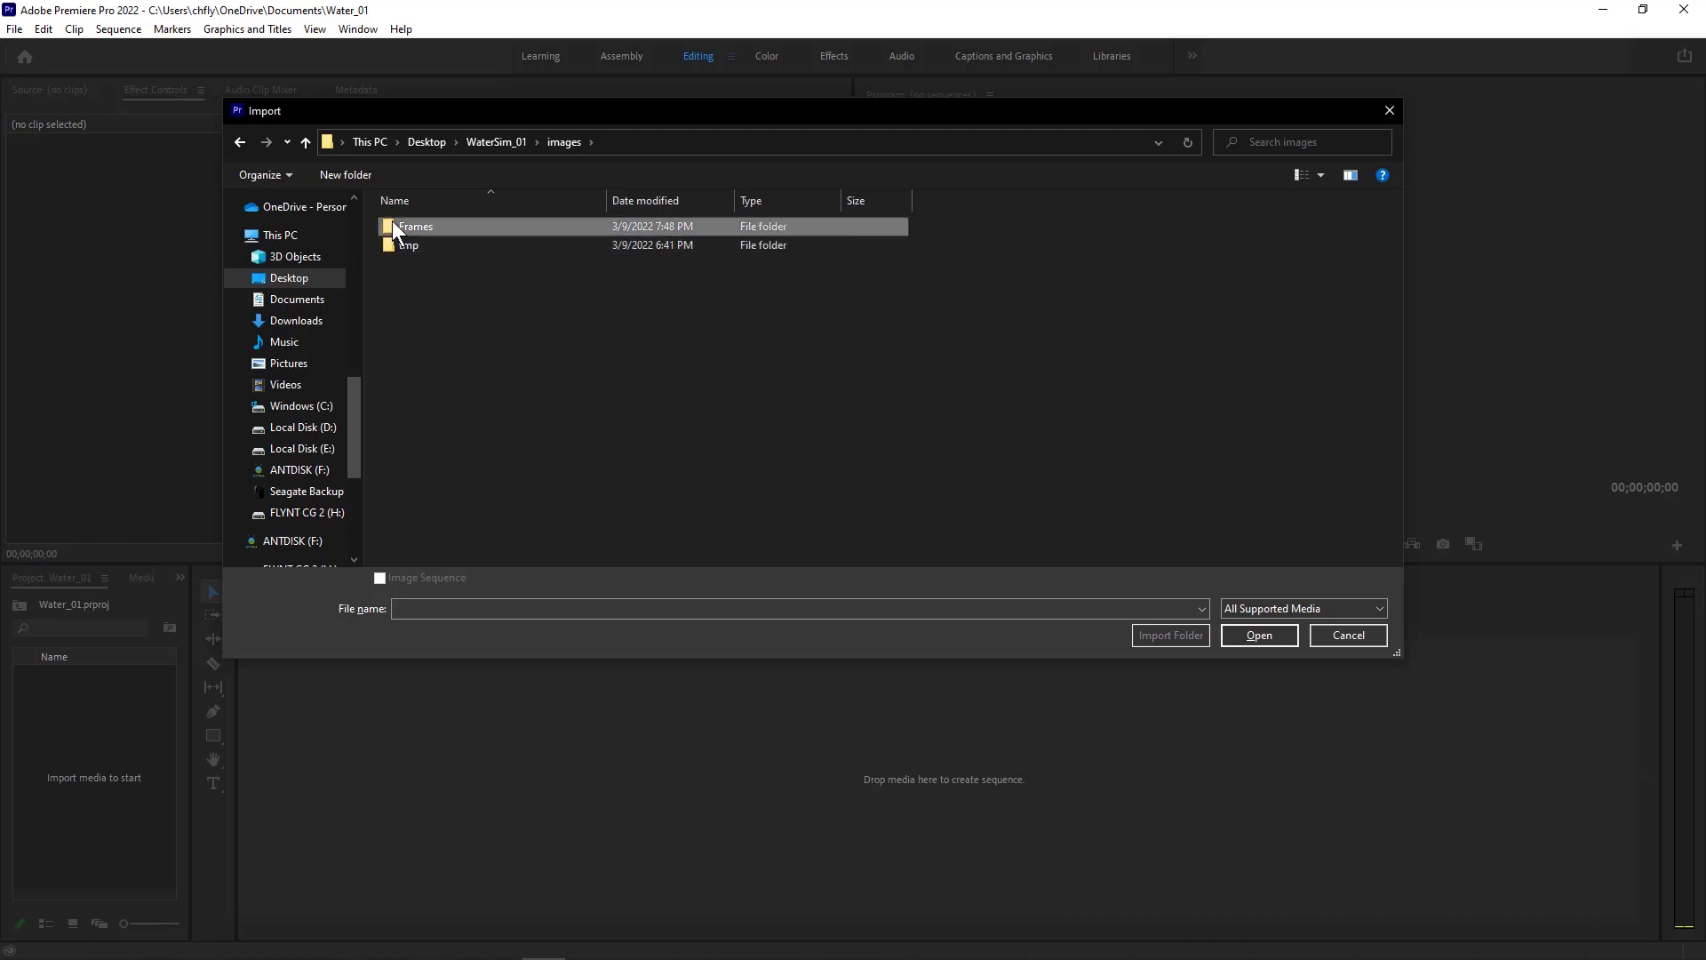
double_click(391, 225)
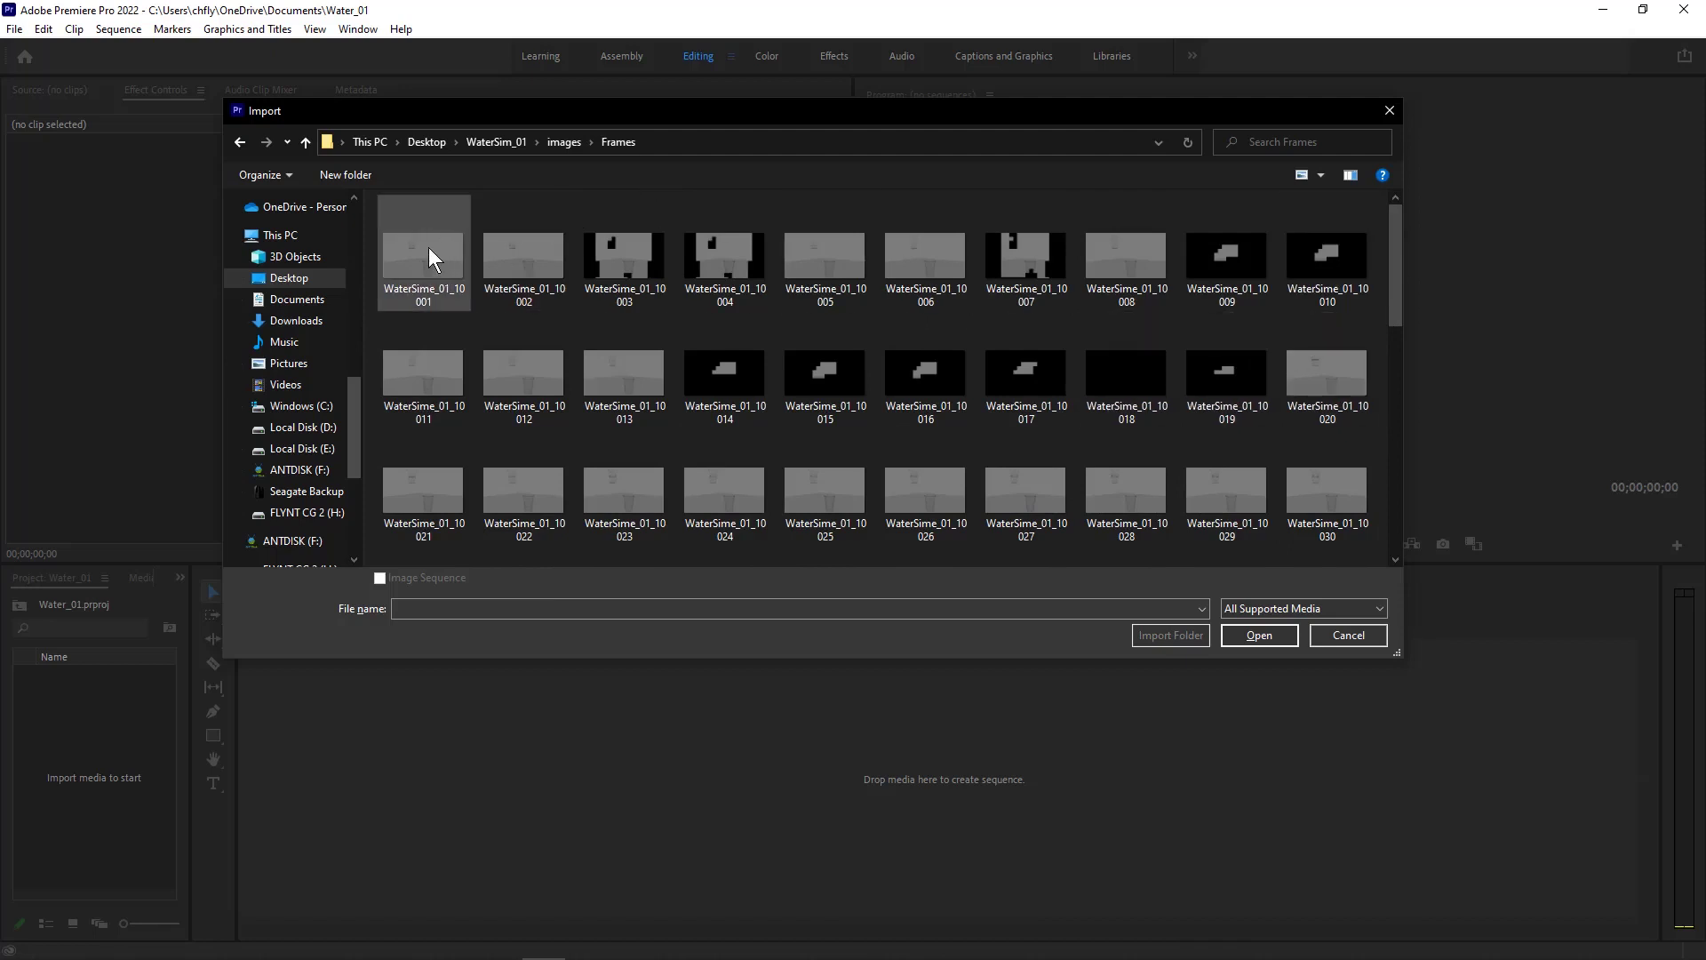
Step: Browse the import to the WaterGlass_02/images/RenderCam folder on the ANTDISK (F:) drive
left_click_drag(352, 392, 354, 434)
left_click(308, 418)
scroll(480, 419, "down", 1)
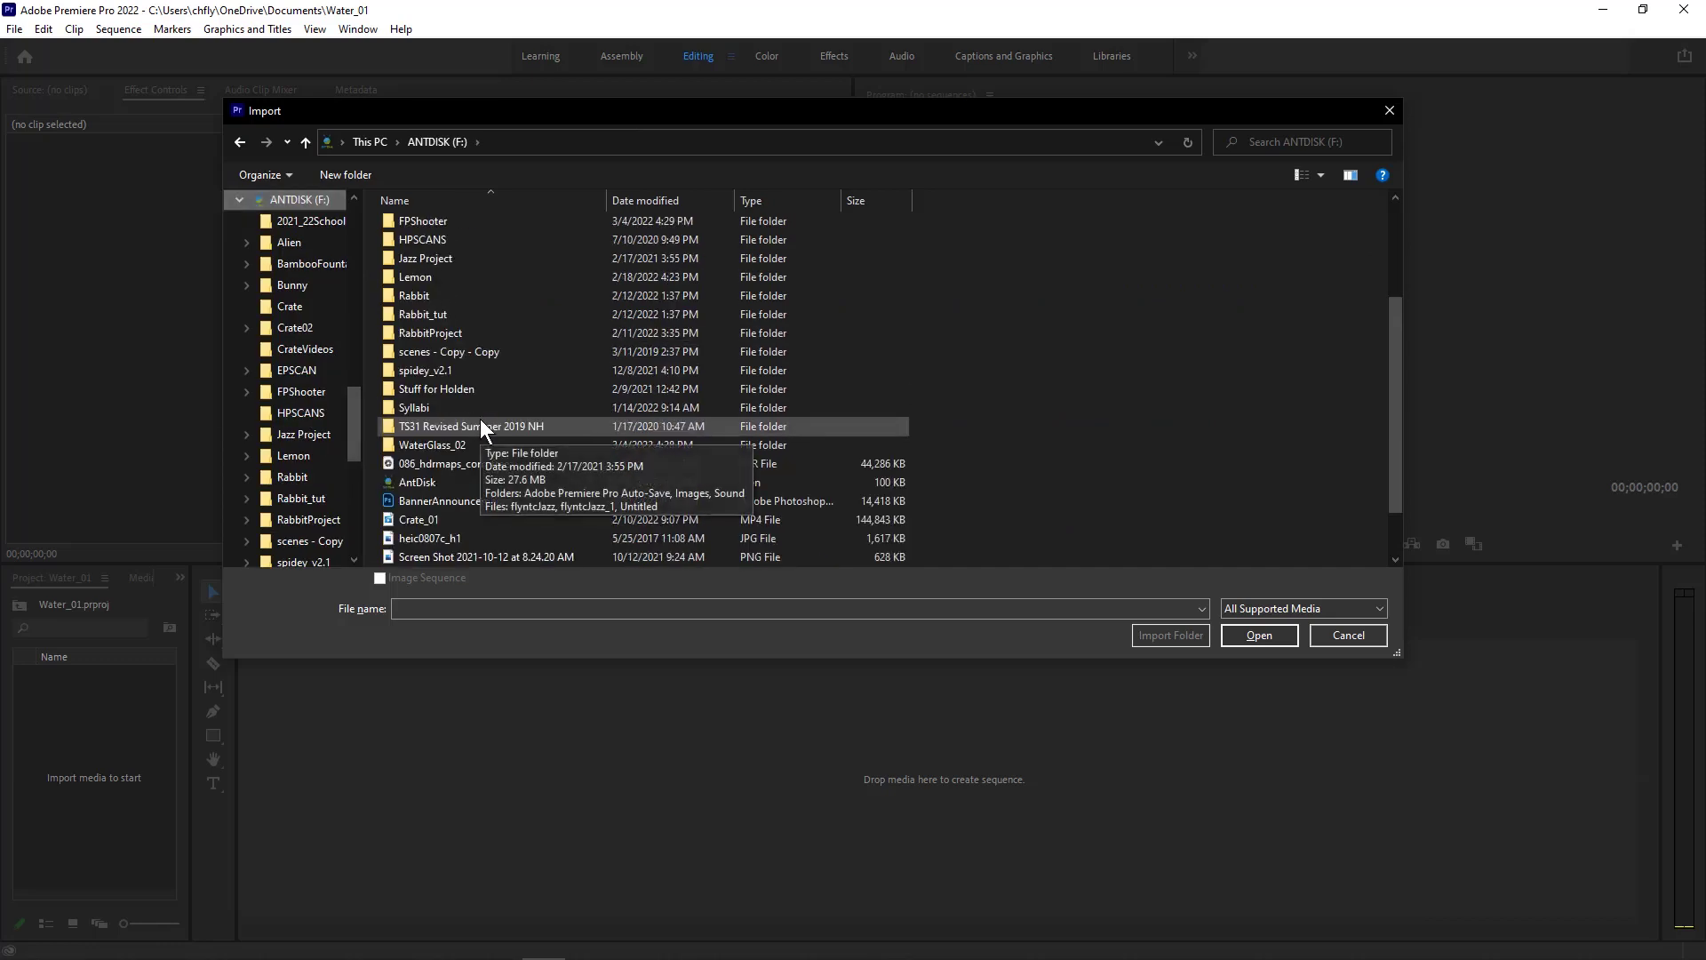
double_click(444, 448)
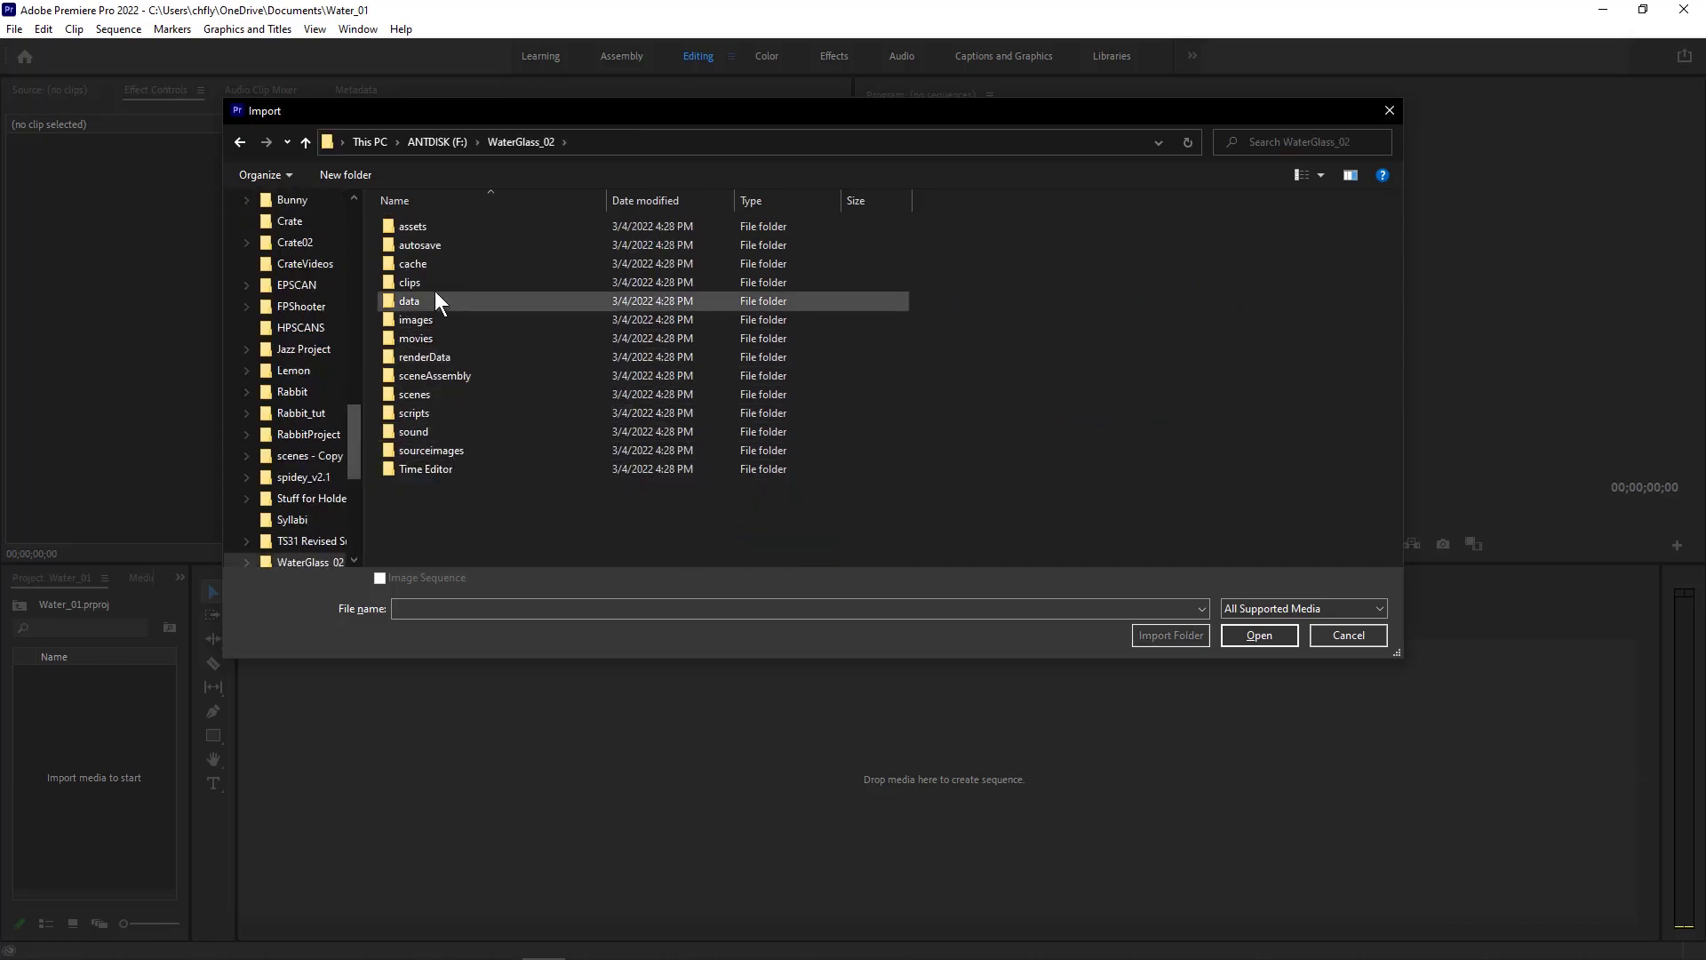
double_click(387, 319)
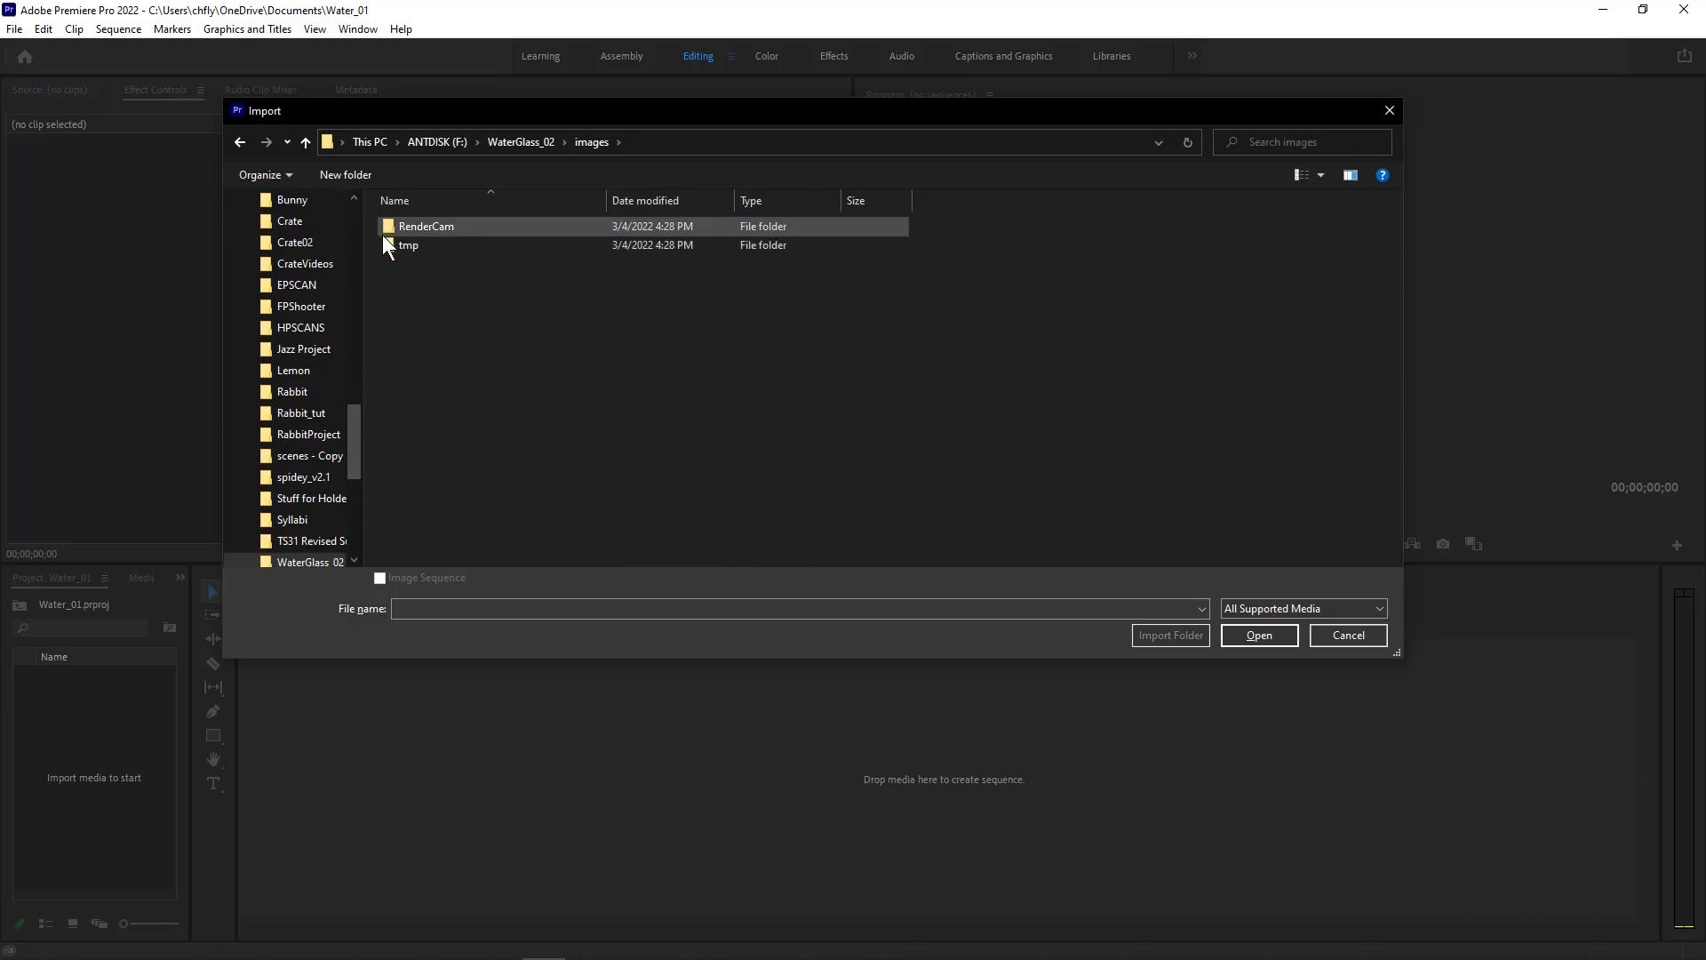
double_click(391, 228)
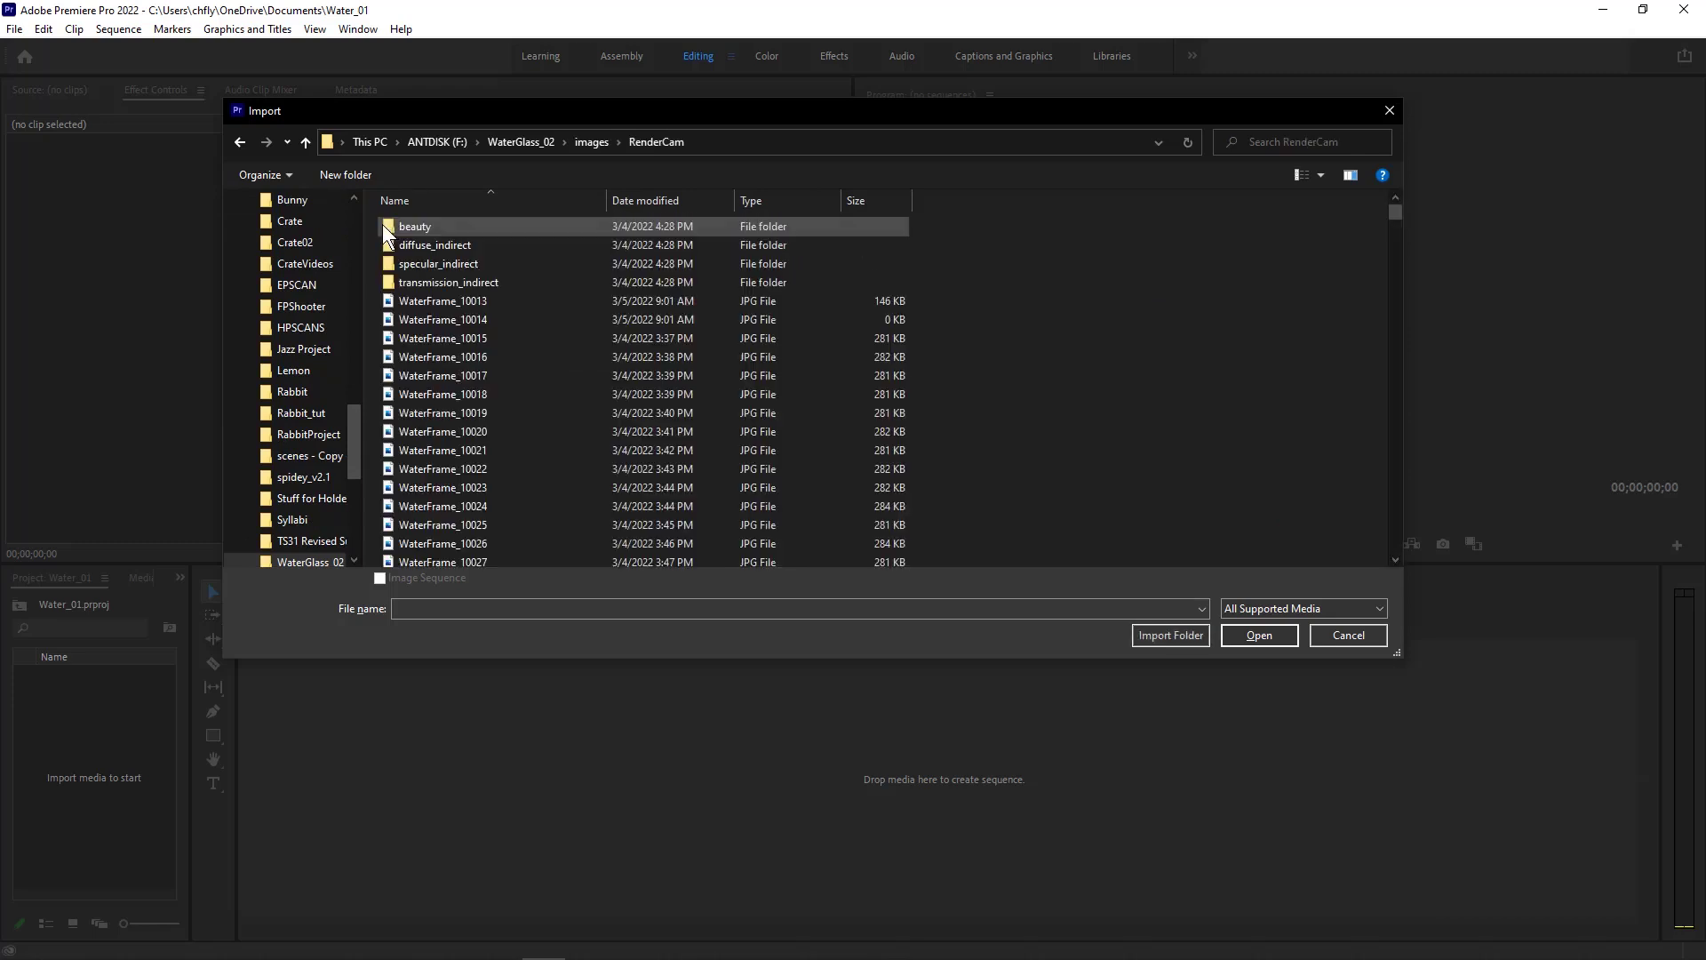
Step: Import the JPG frames starting at WaterFrame_10013 as an image sequence and create a timeline sequence from the clip
left_click(402, 300)
scroll(588, 500, "down", 10)
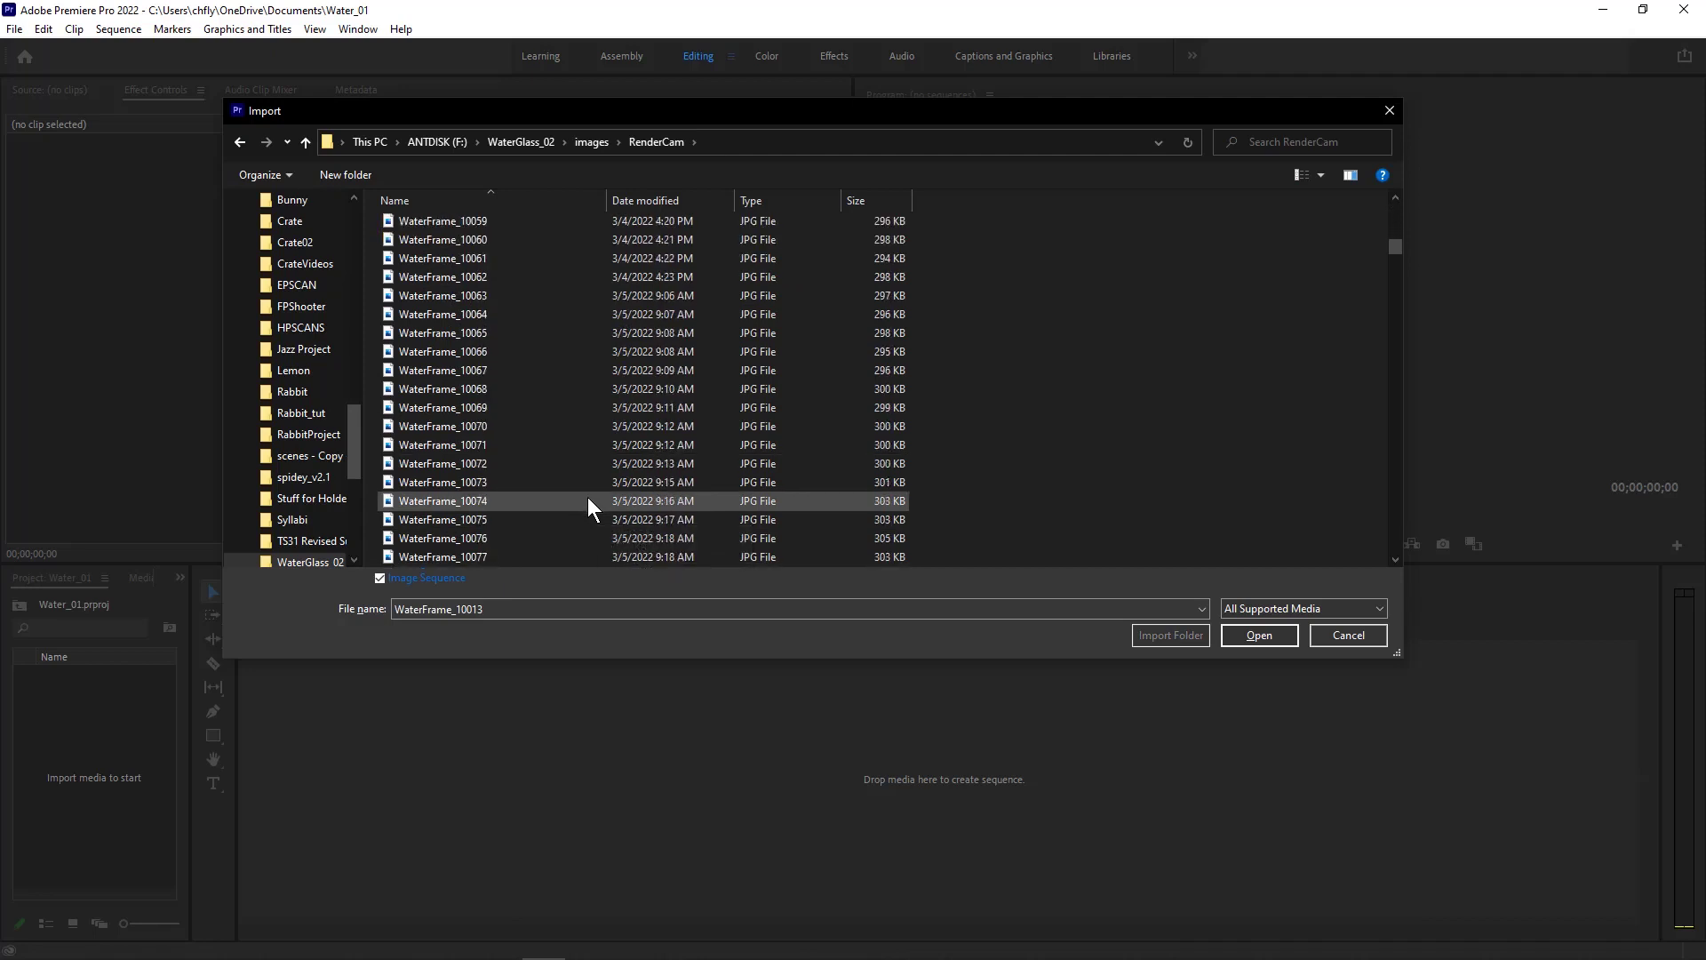
scroll(589, 498, "down", 2)
scroll(471, 387, "down", 2)
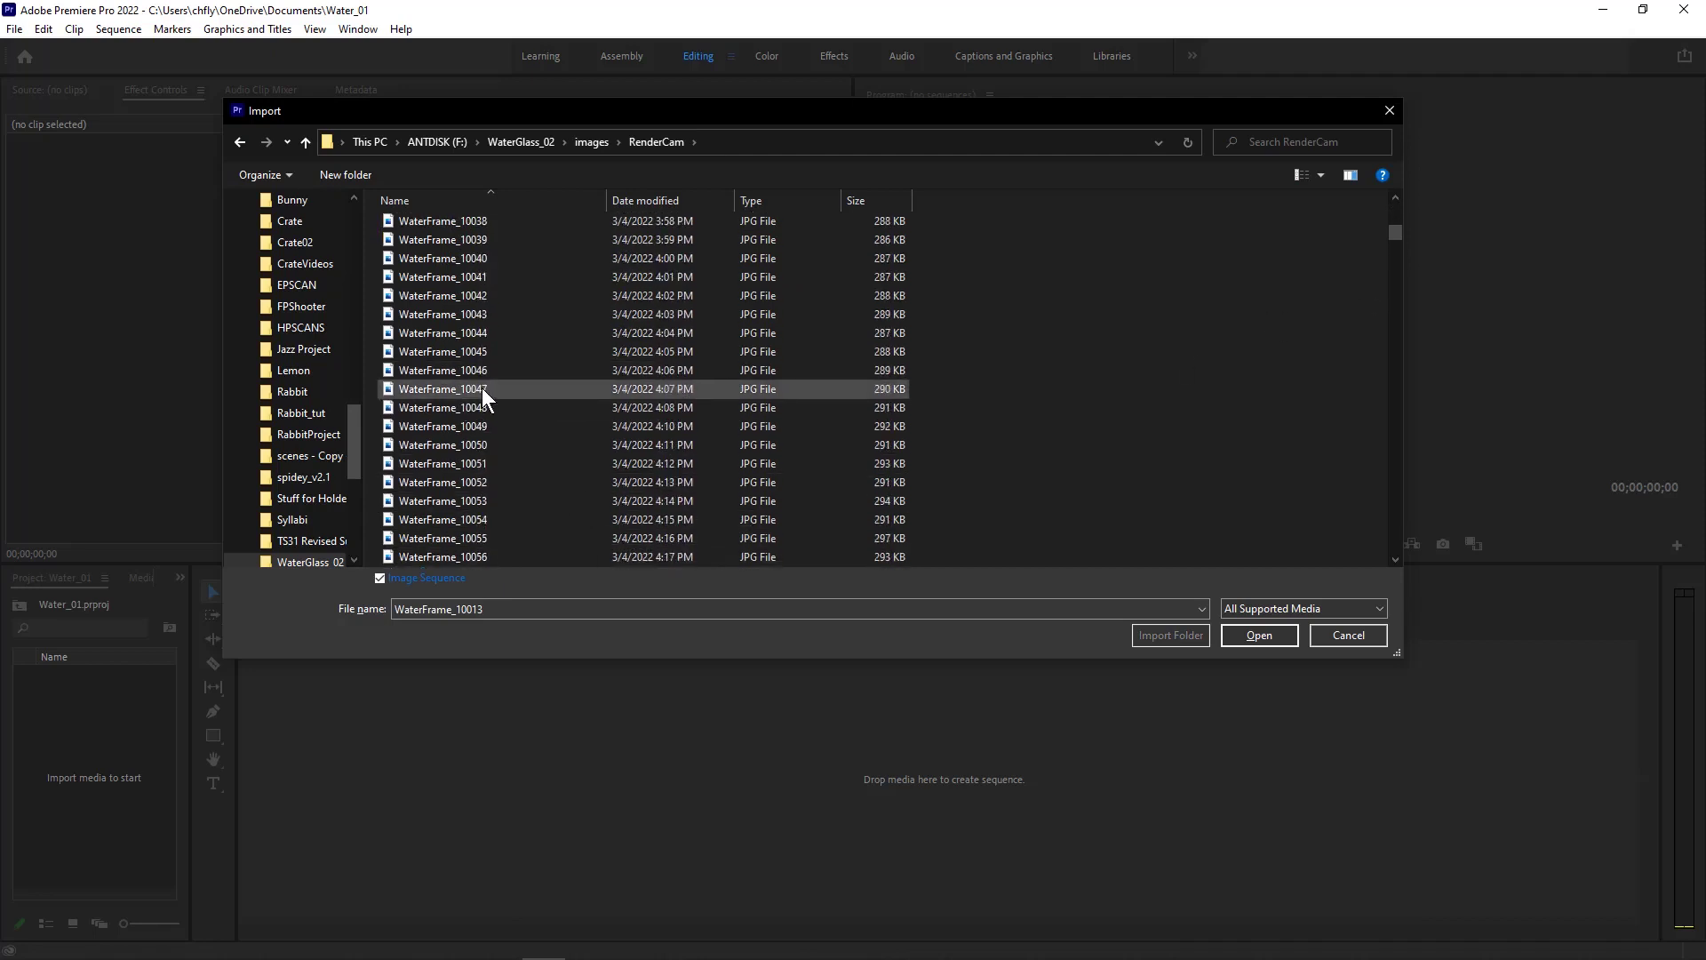
scroll(483, 391, "up", 14)
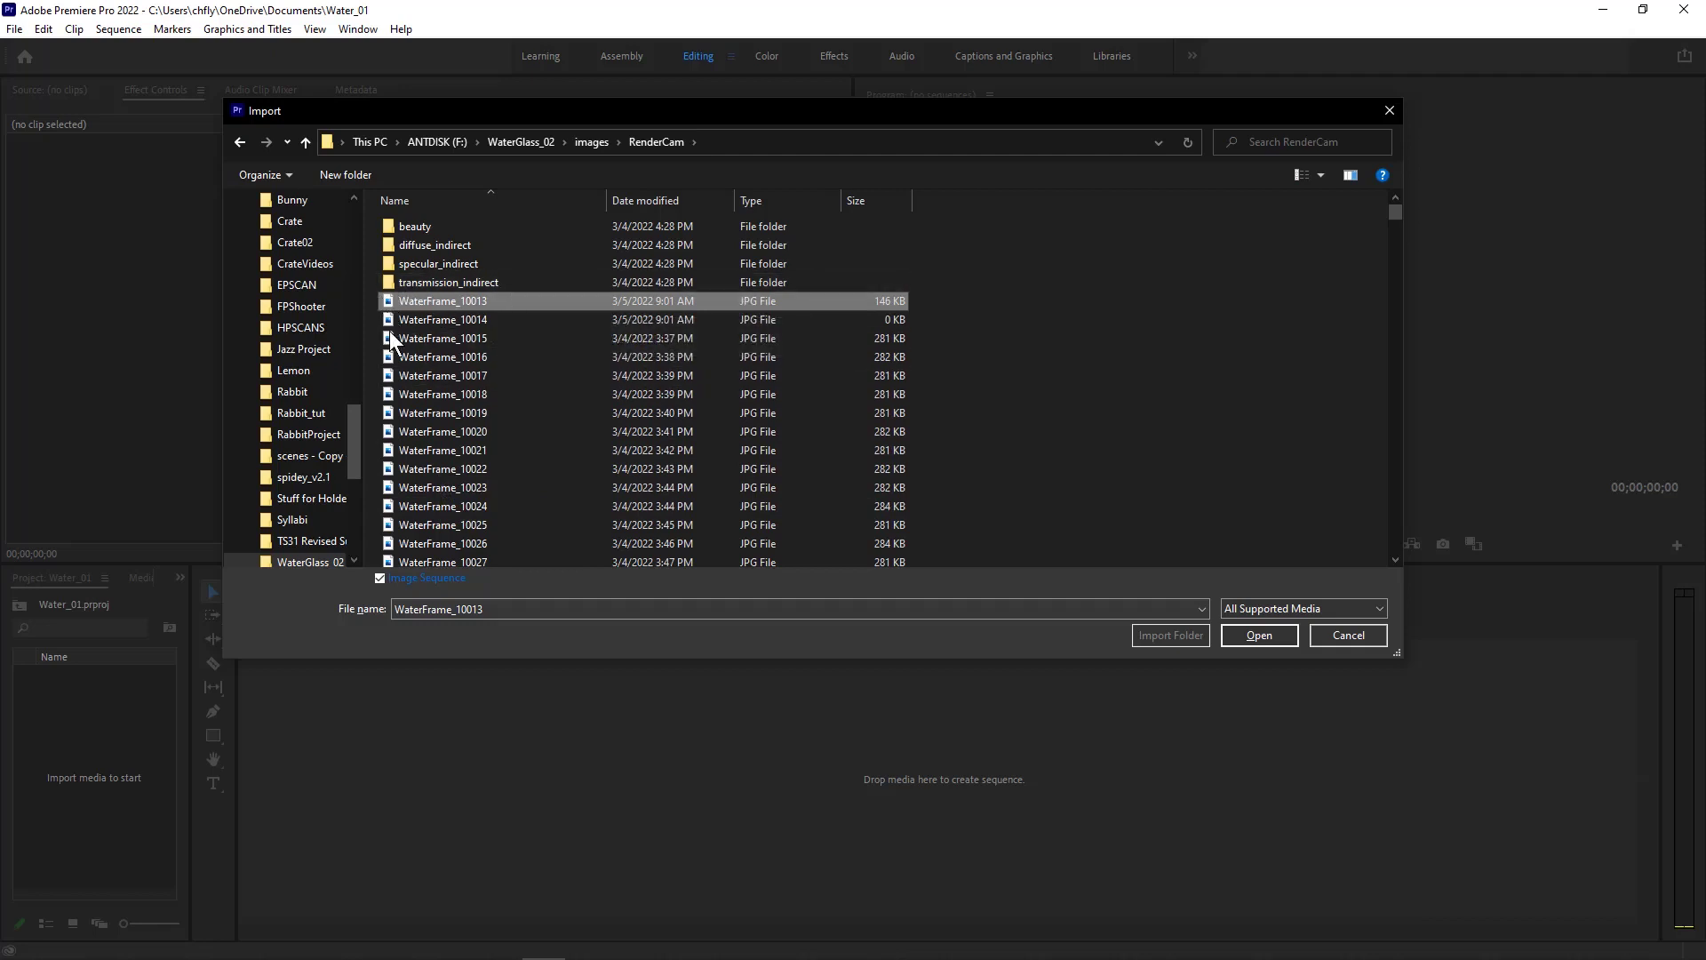
left_click(379, 577)
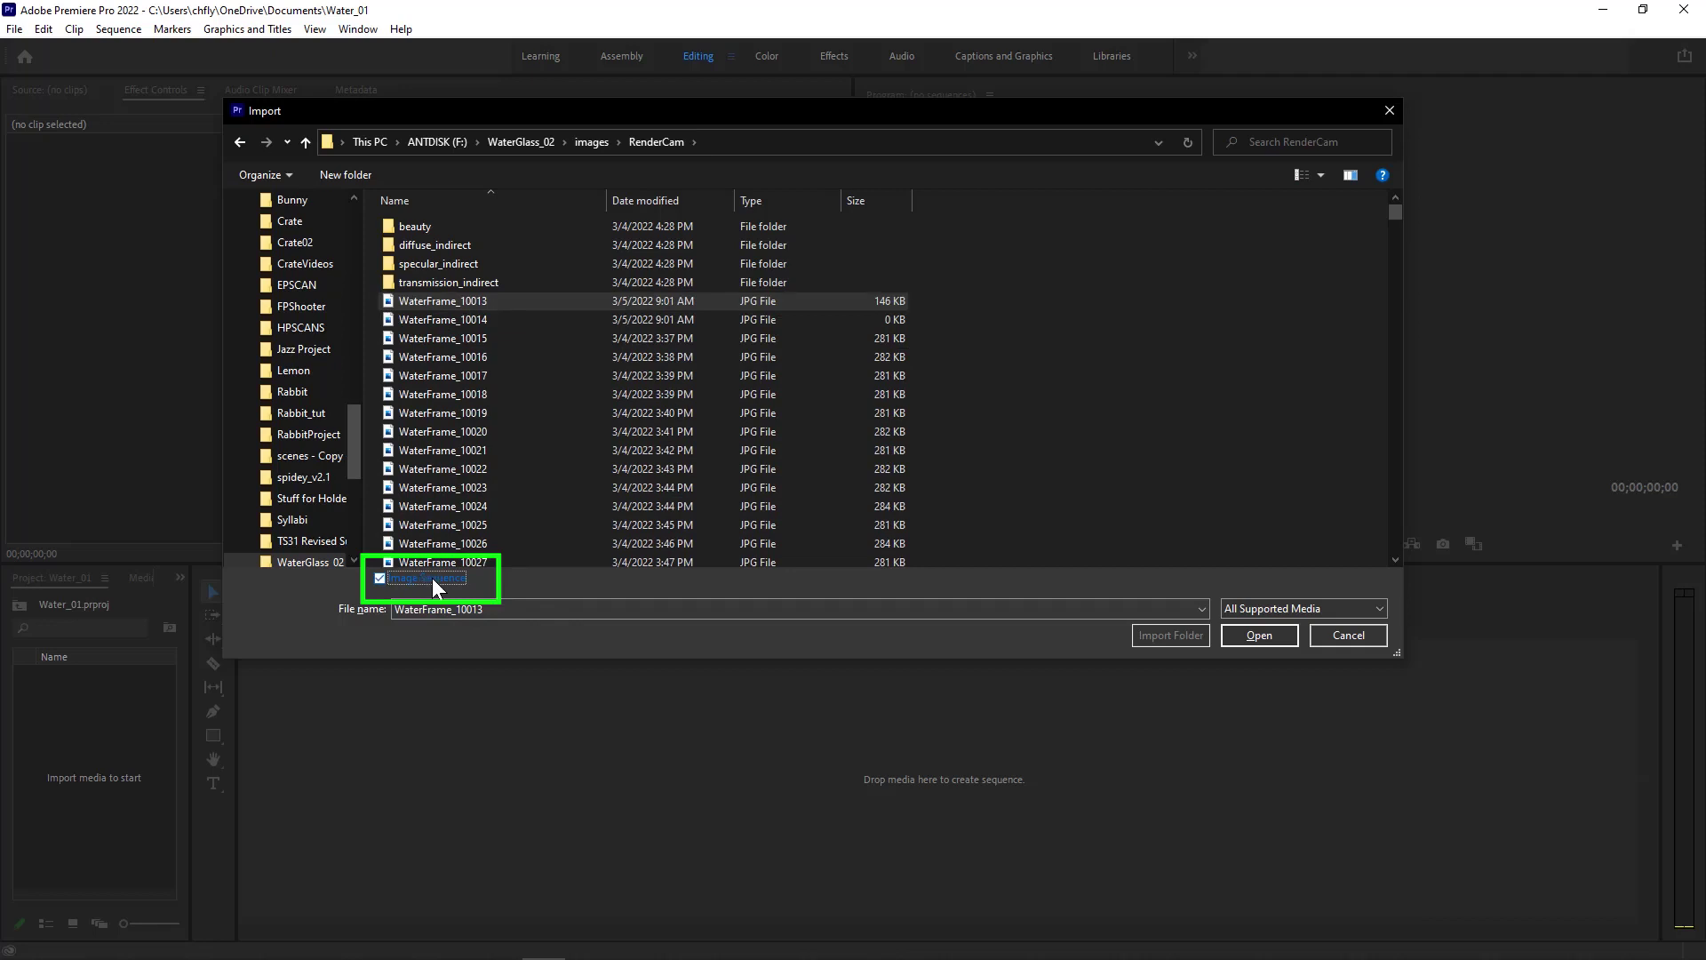
left_click(1256, 634)
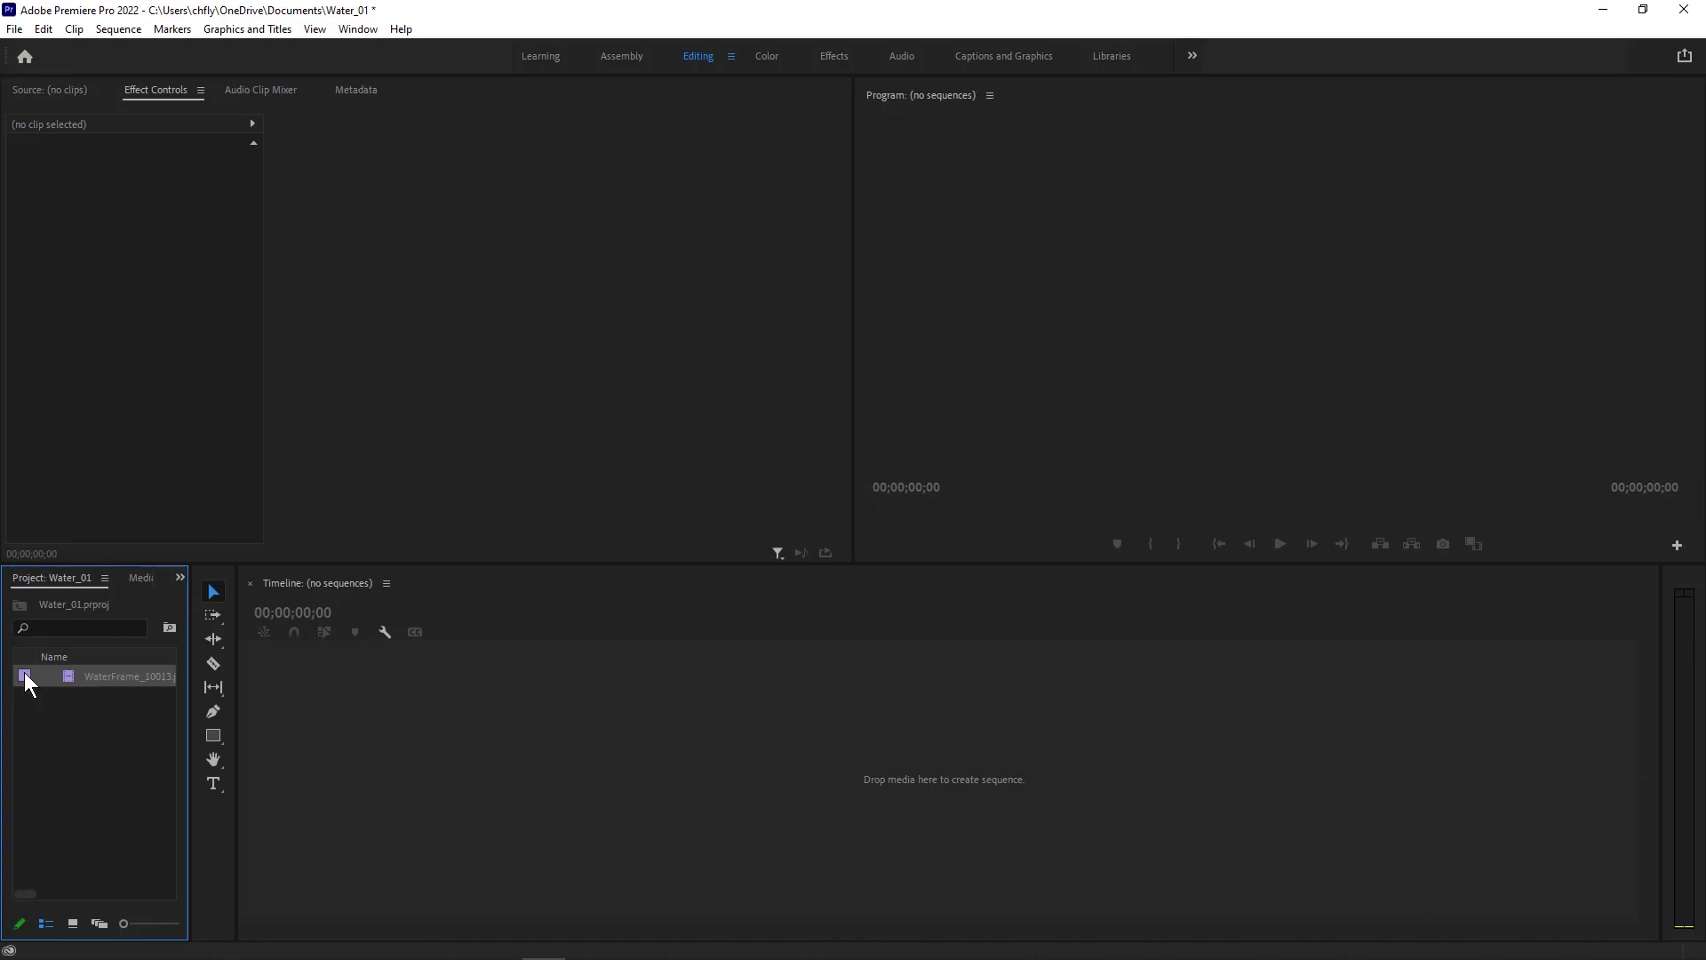
left_click_drag(27, 684, 423, 690)
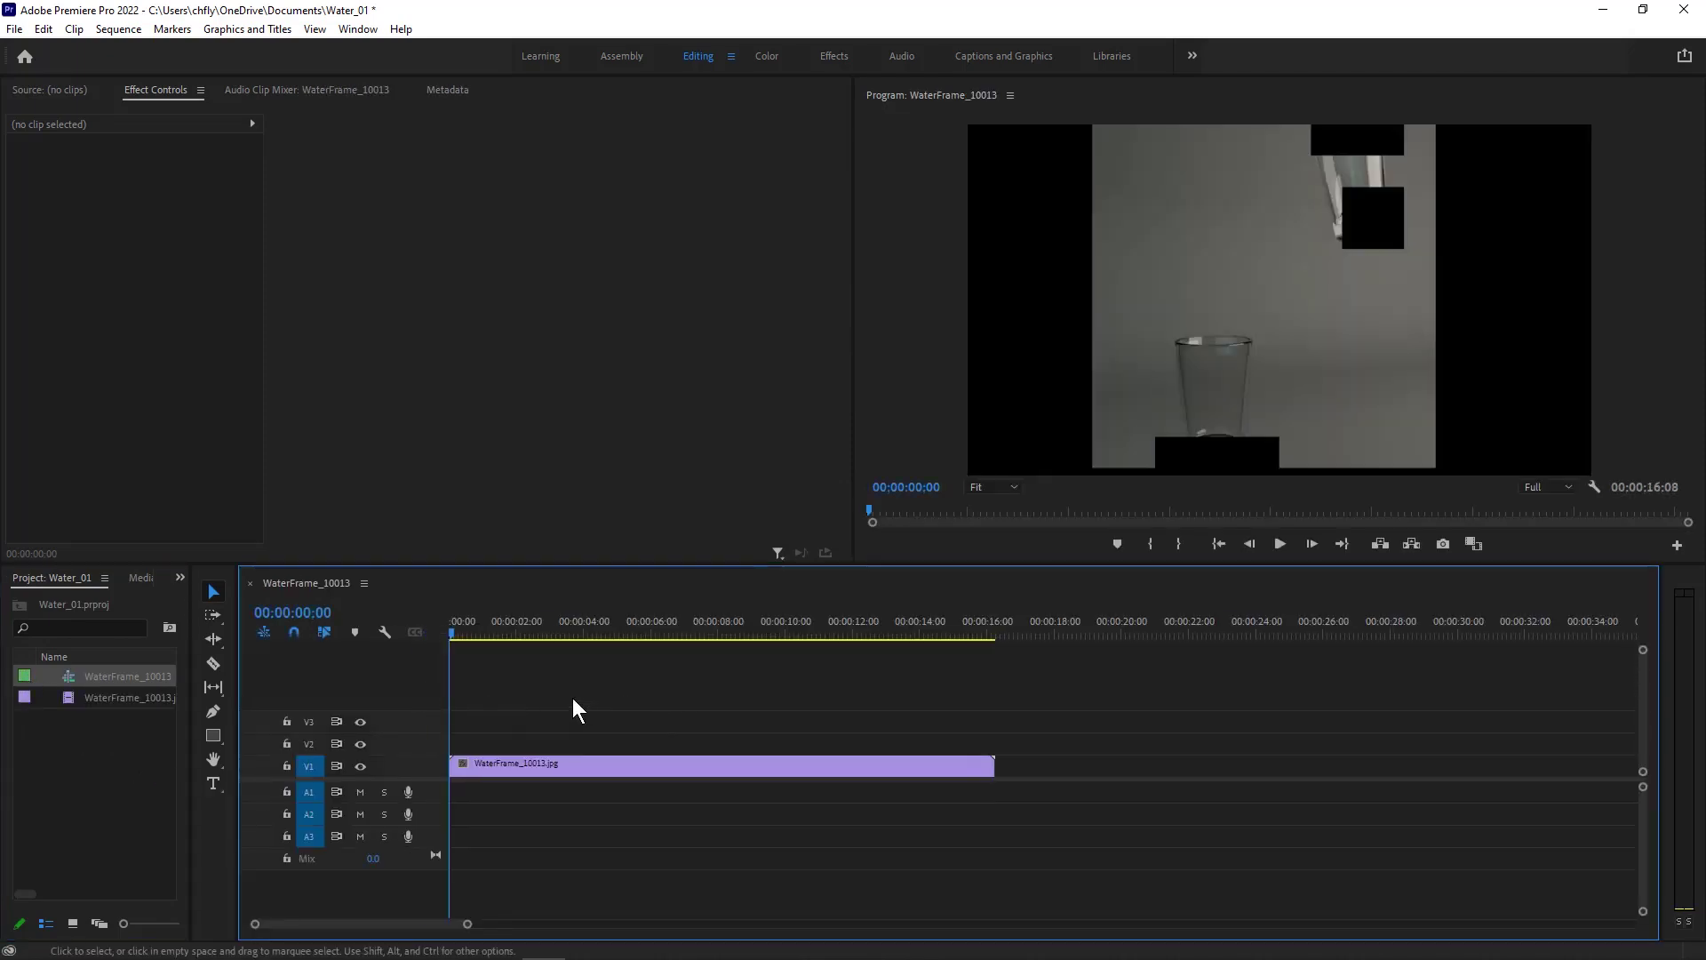
Step: Play and scrub through the water-pouring sequence, and return the playhead to the start
left_click(1278, 543)
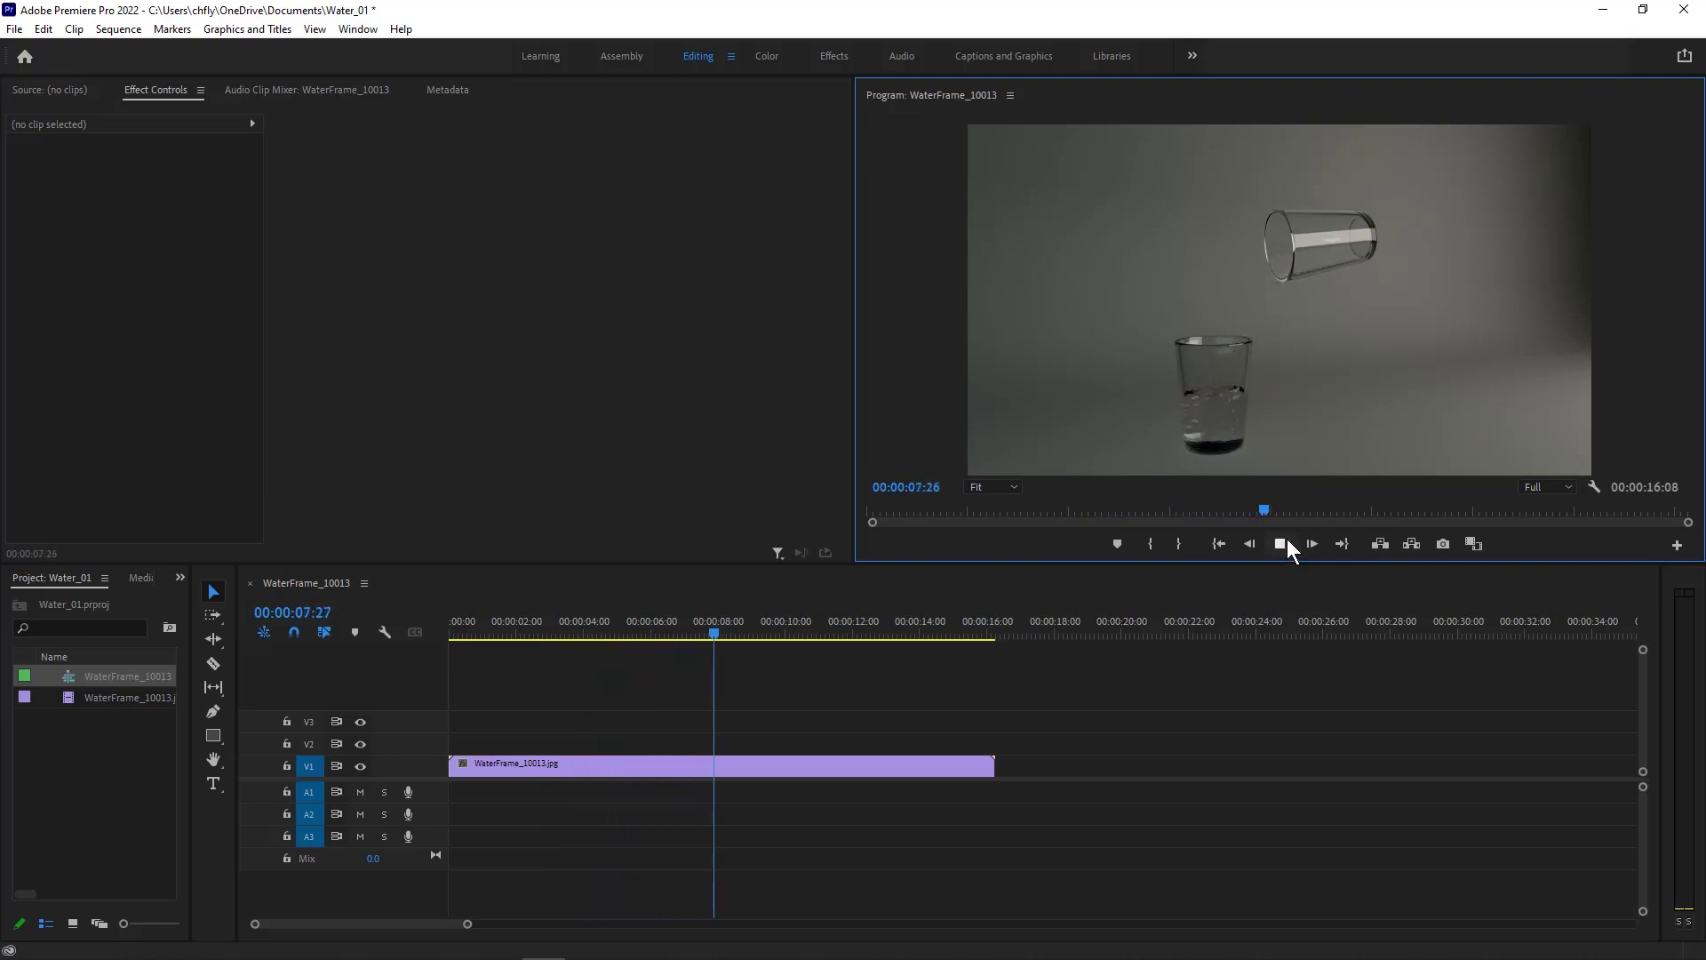
left_click(1285, 540)
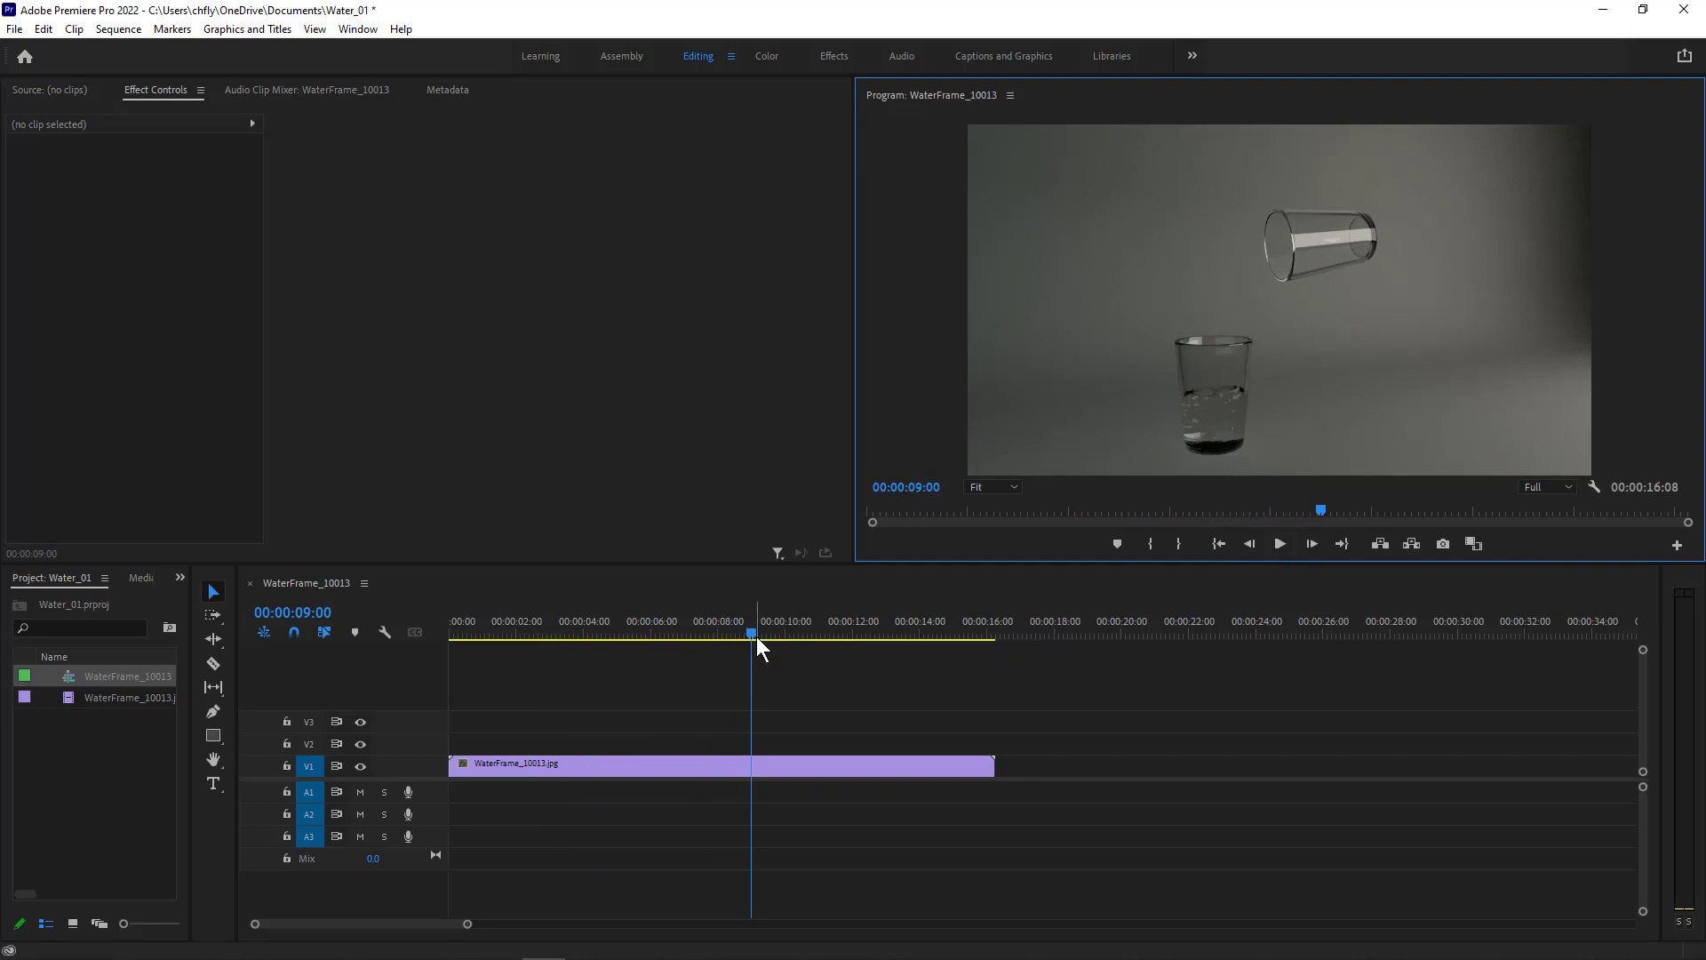
left_click_drag(746, 625, 963, 685)
key("Home")
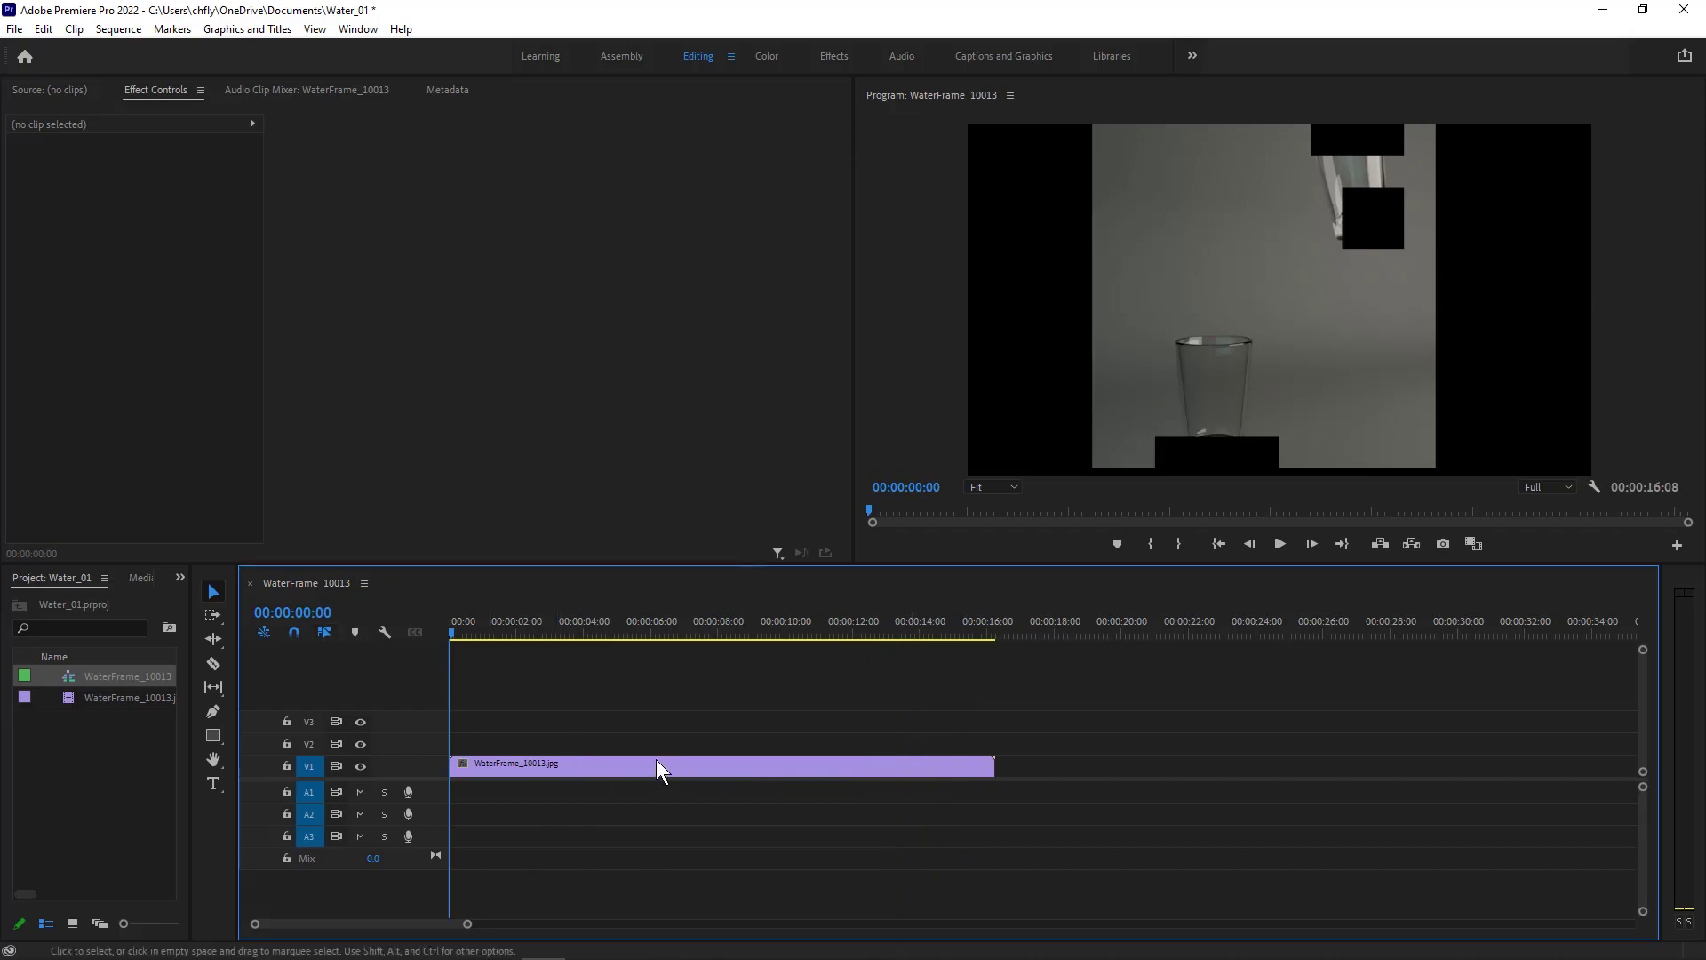
Step: Set the WaterFrame_10013.jpg clip's opacity to 0% and keyframe it at the start of the sequence
left_click(588, 764)
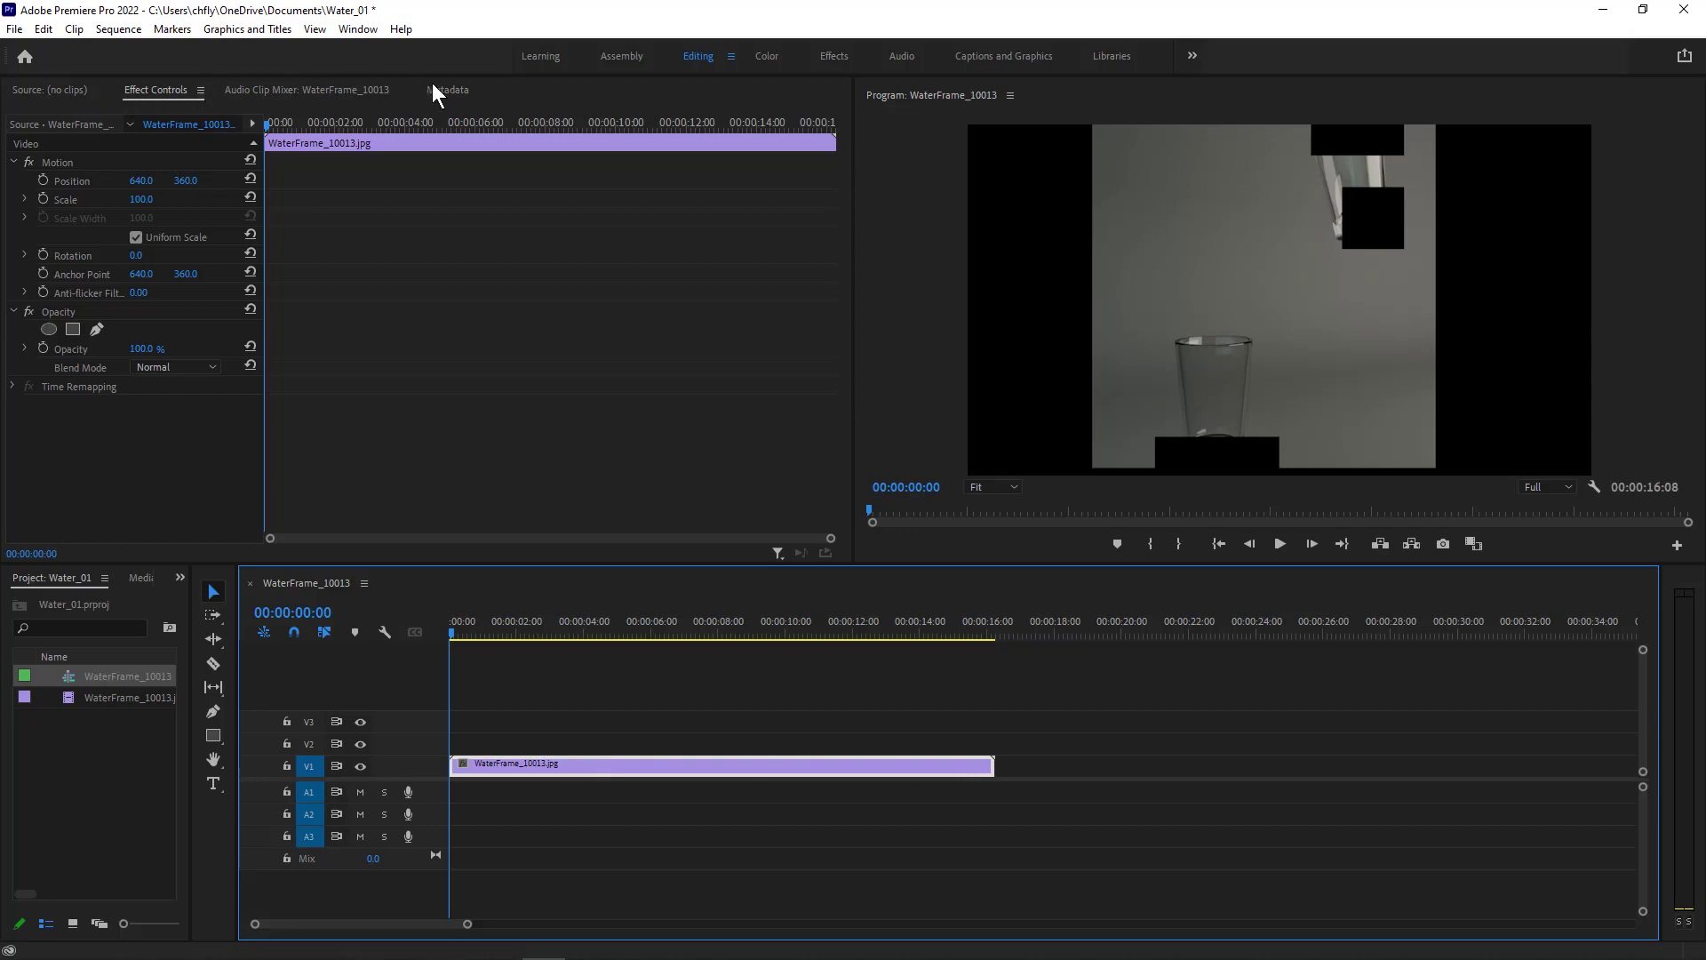
left_click(152, 93)
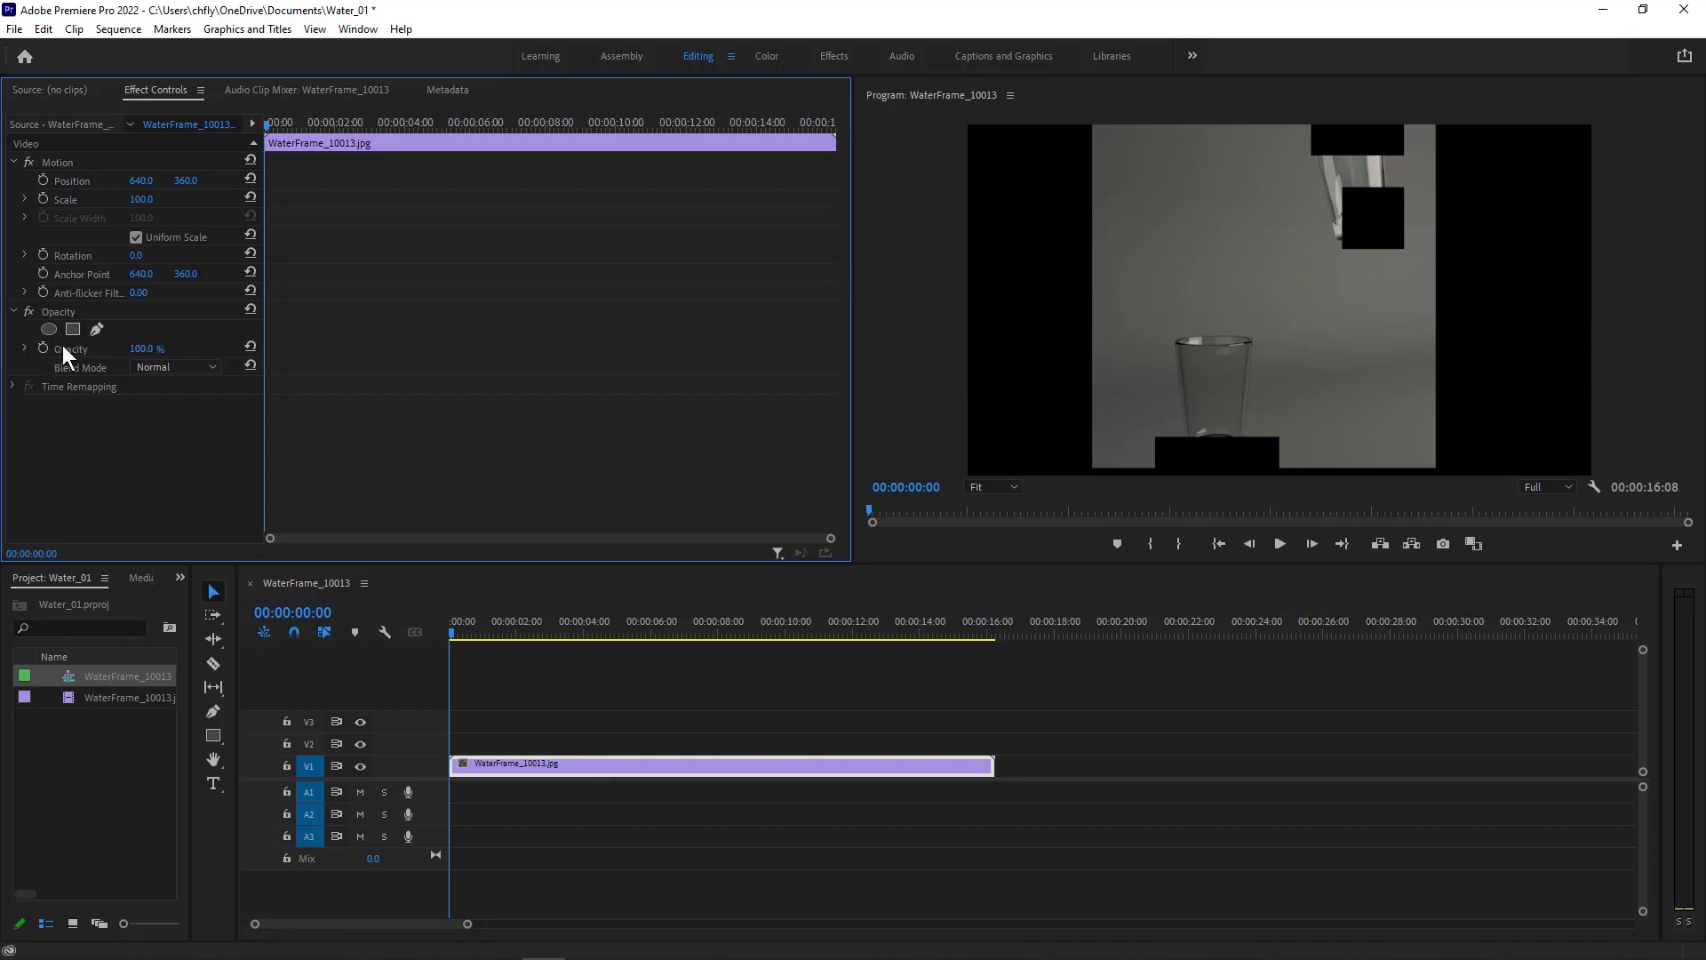
left_click(162, 347)
type("0")
key("Return")
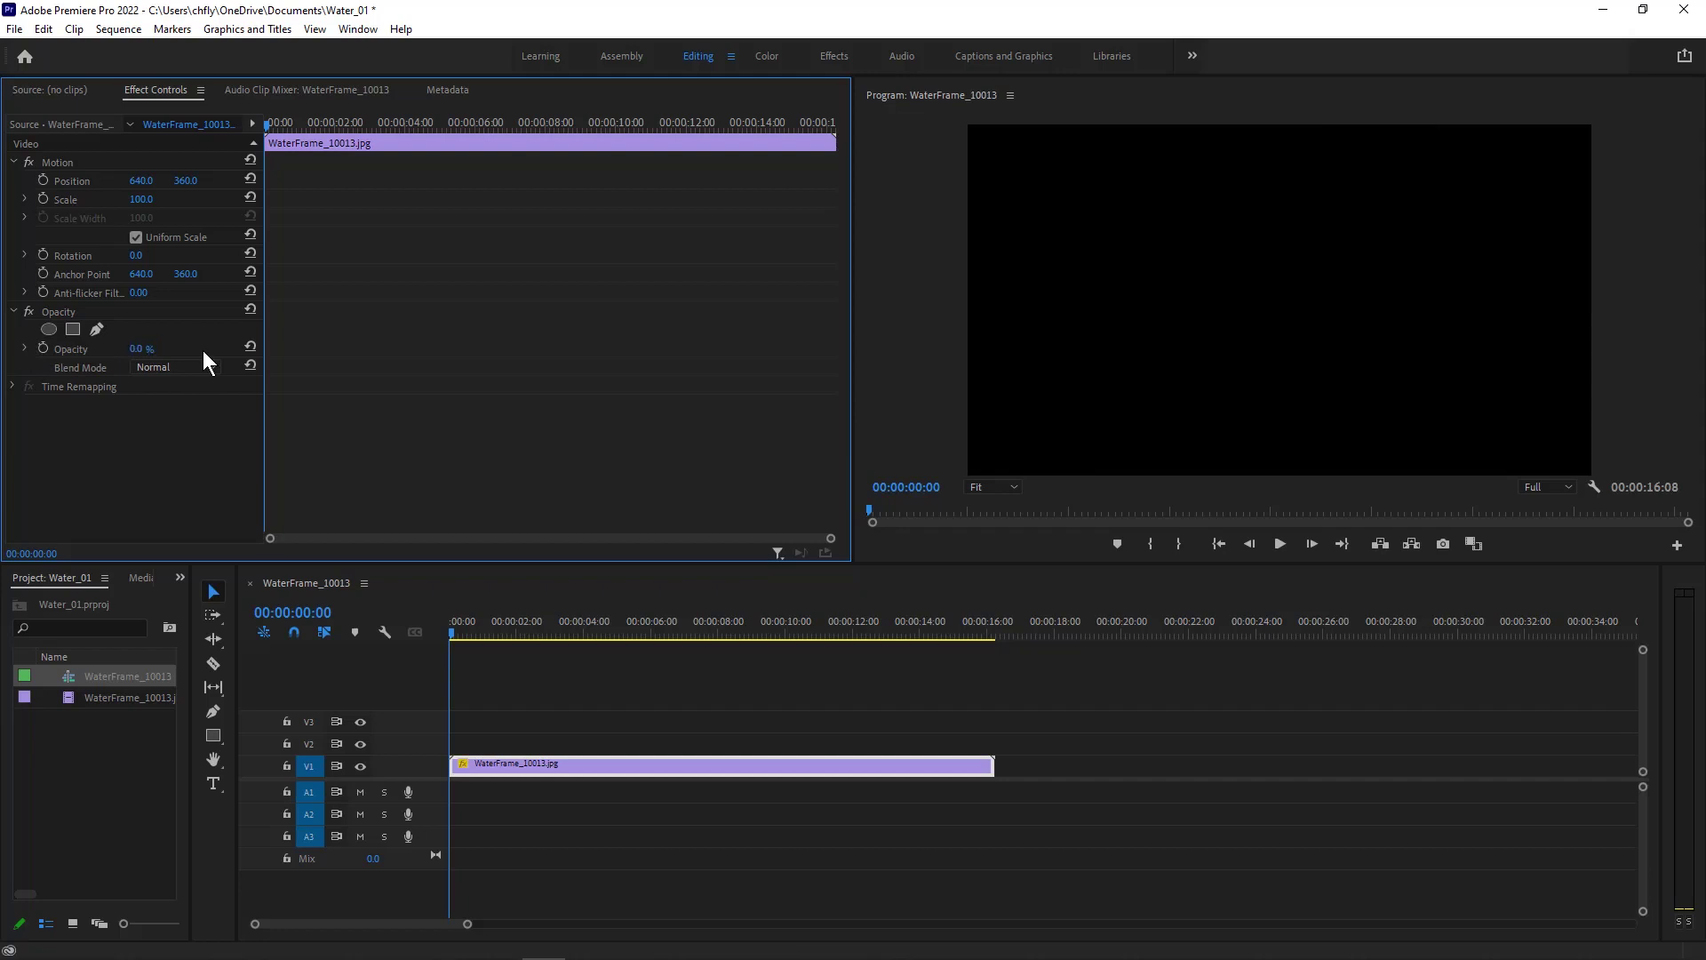
left_click(43, 346)
Step: Set the clip's opacity to 100% at 00:00:01:08 to finish the fade-in
left_click_drag(268, 121, 312, 120)
left_click(138, 349)
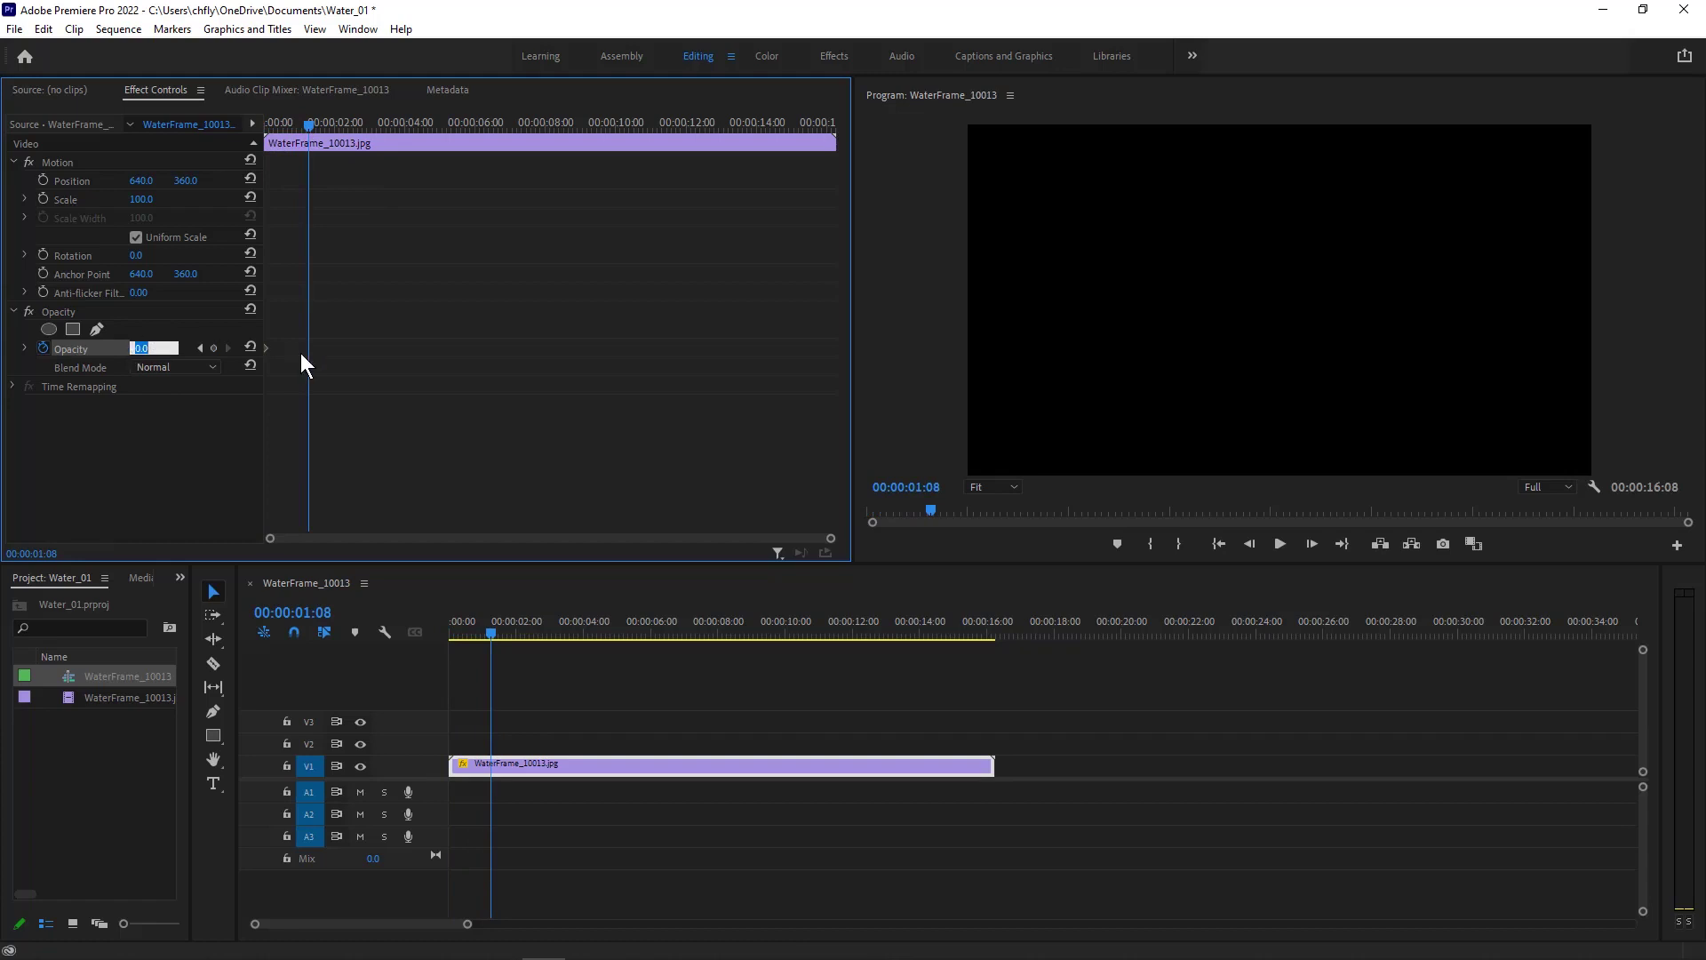
type("100")
key("Return")
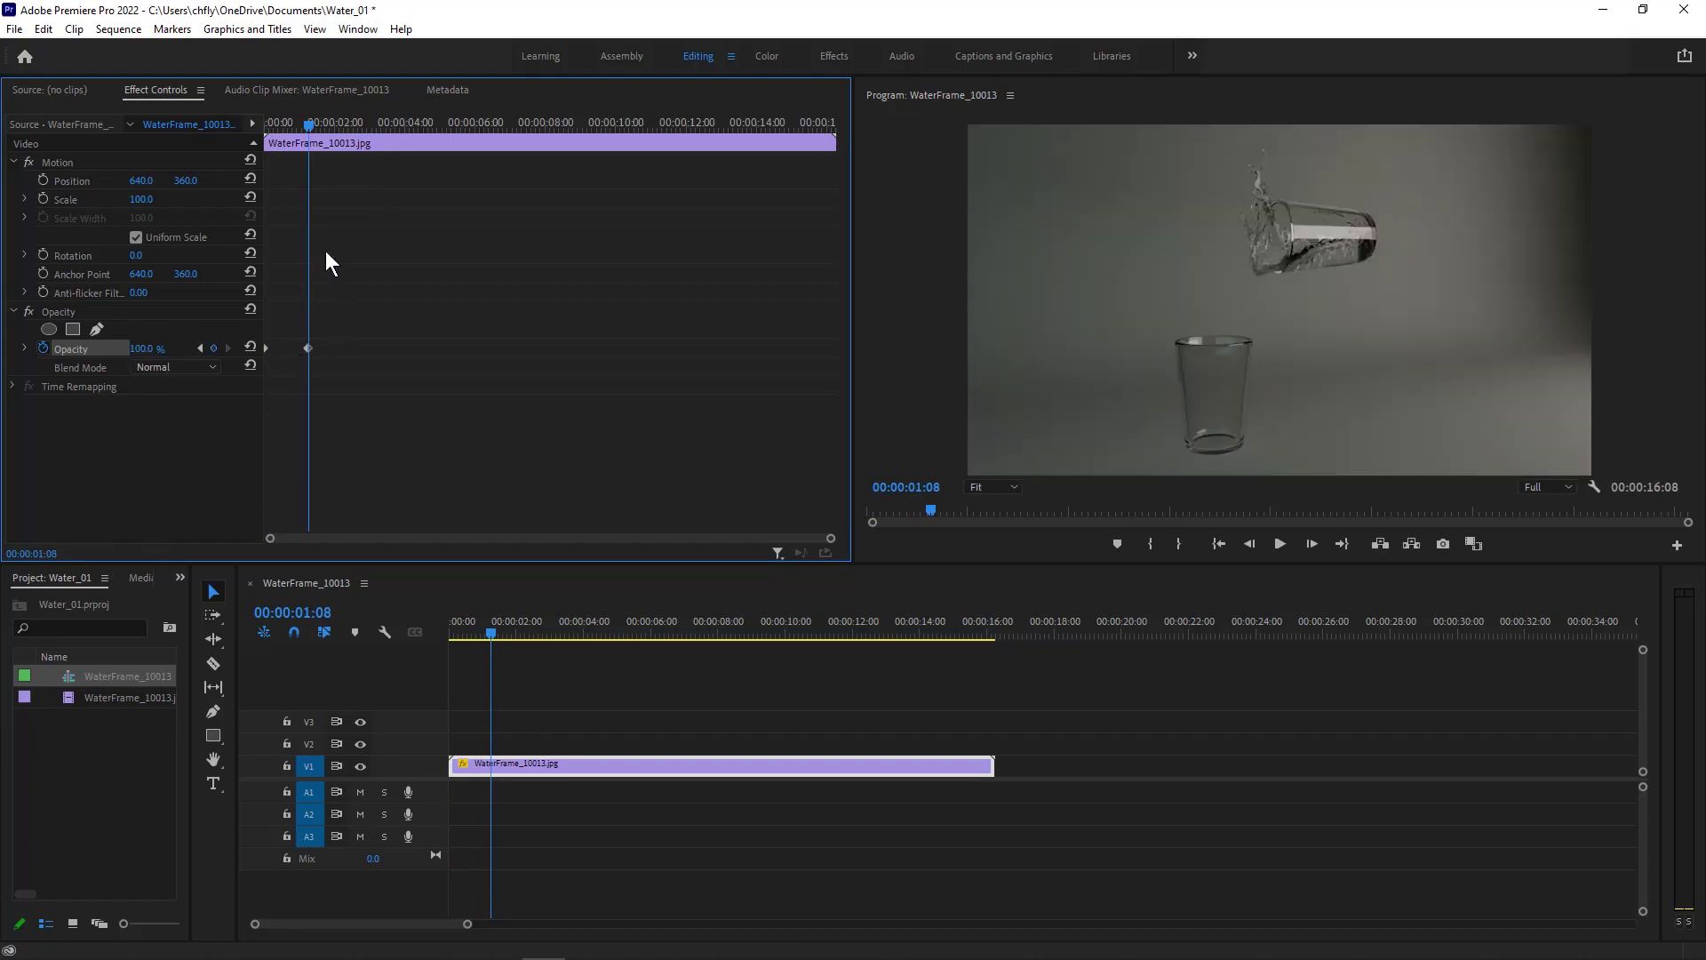
Step: Play the sequence from its start to preview the fade-in from black
left_click_drag(311, 122, 253, 126)
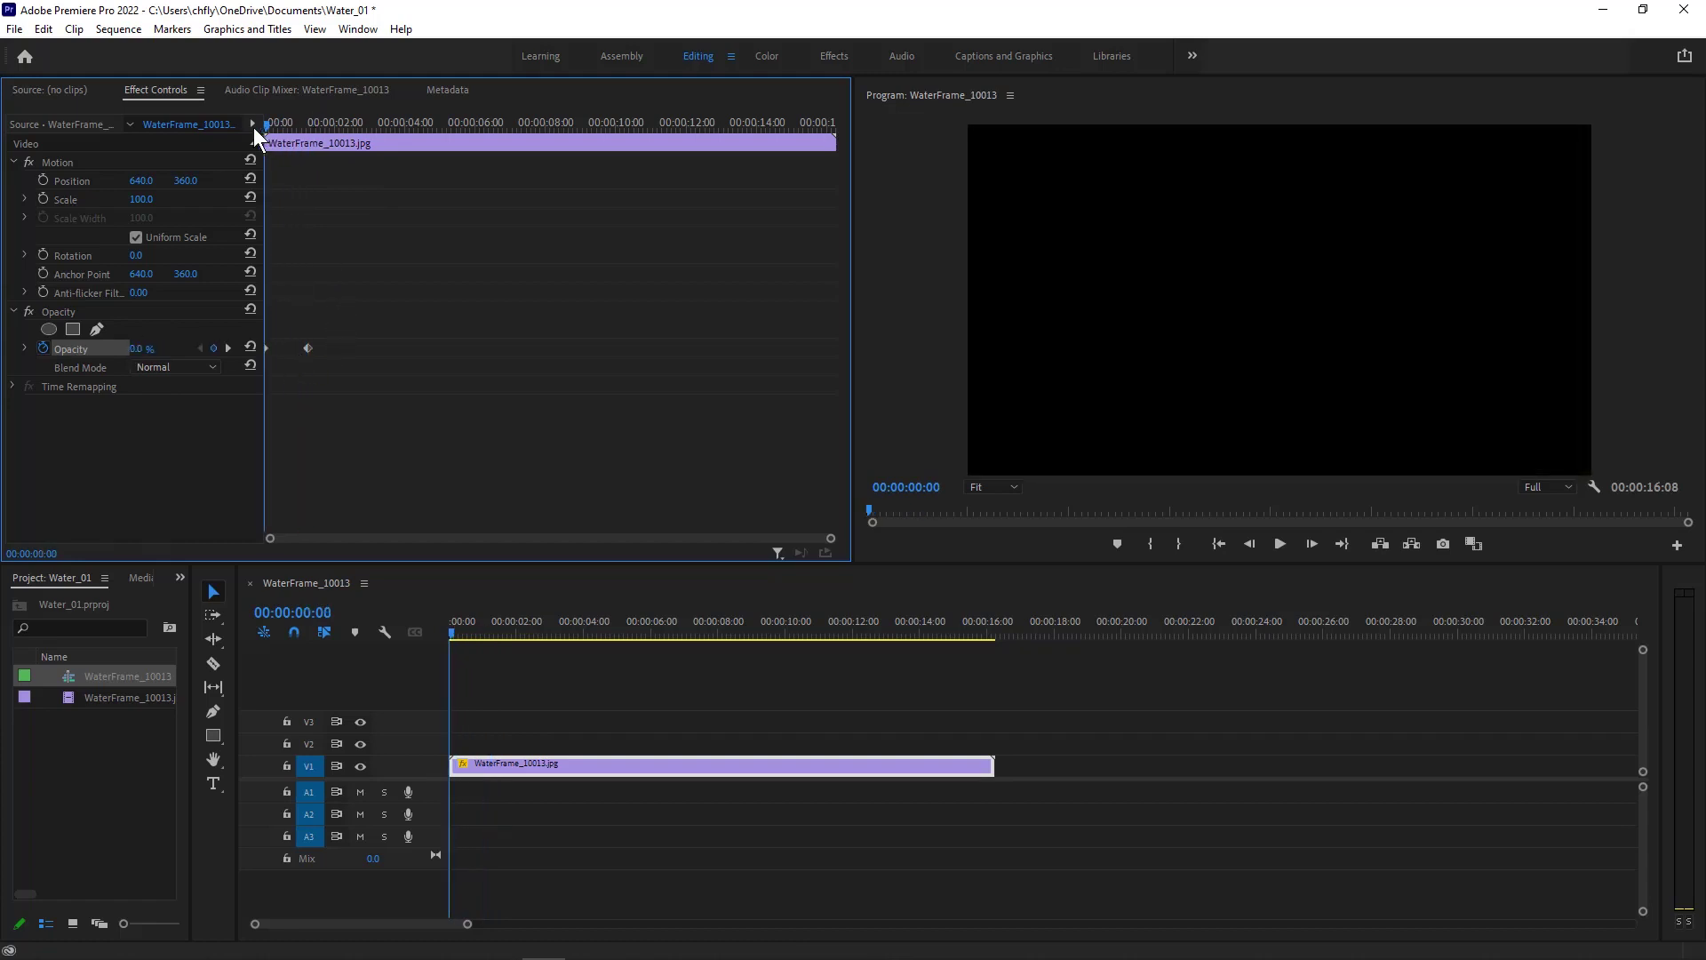
left_click(1280, 543)
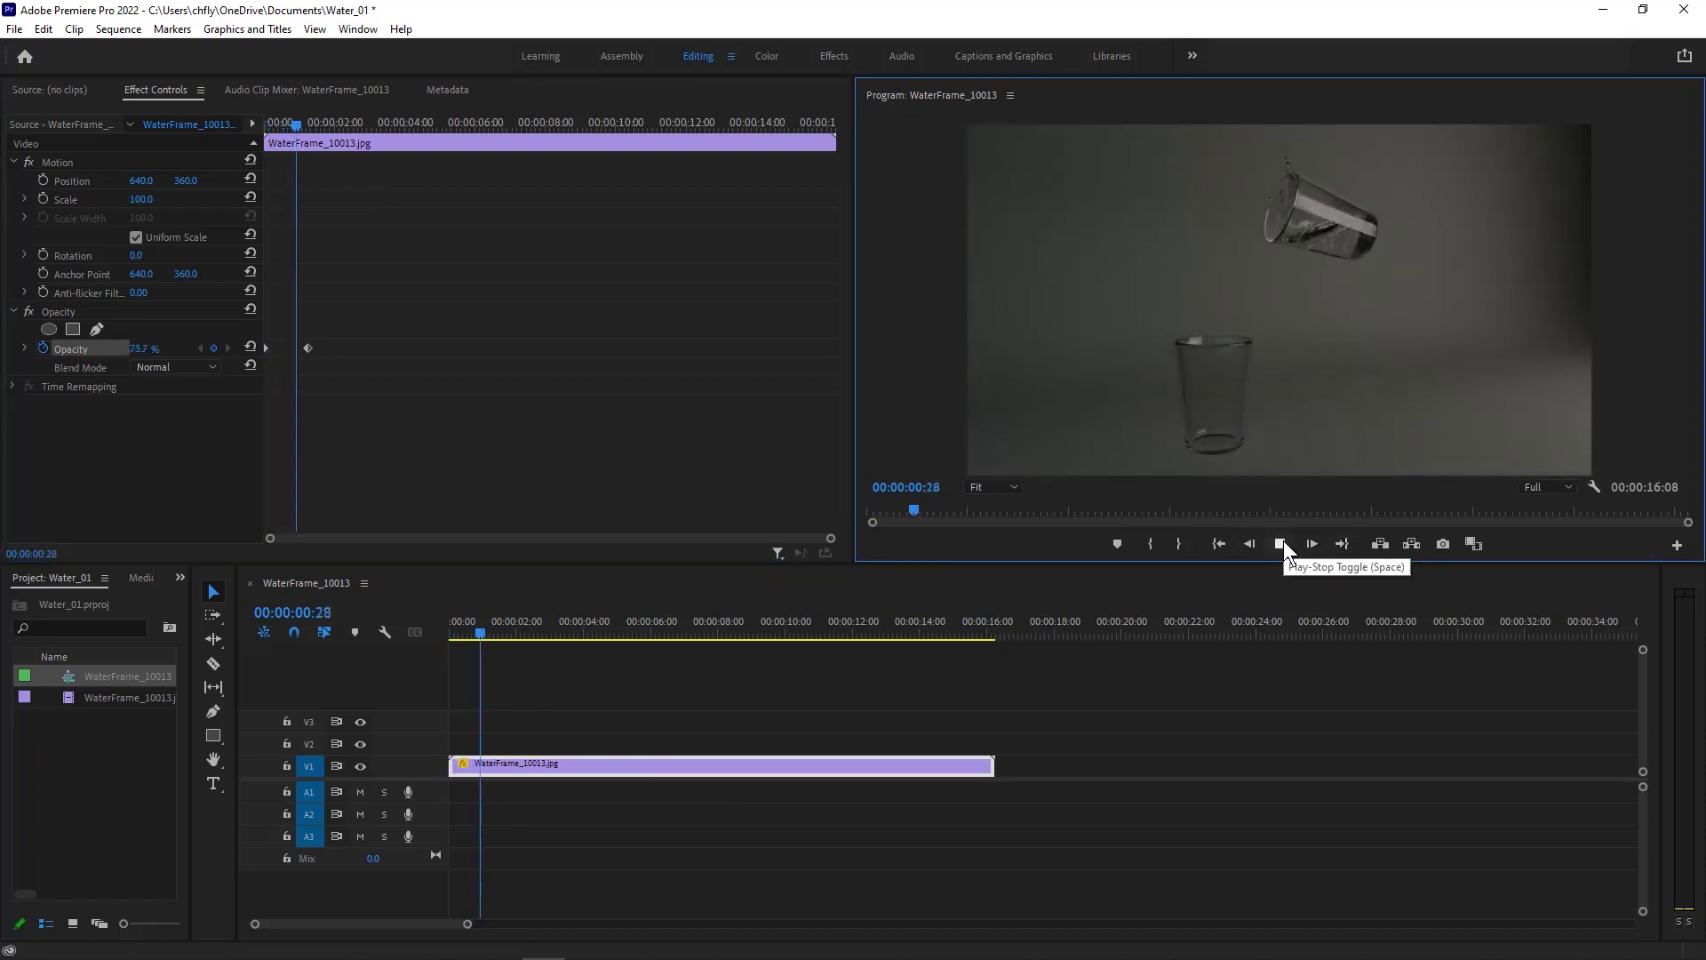
left_click(1280, 543)
Step: Fade the clip out by adding an opacity keyframe at 00:00:15:17 and setting the opacity to 0% at 00:00:16:07
left_click_drag(498, 630, 973, 624)
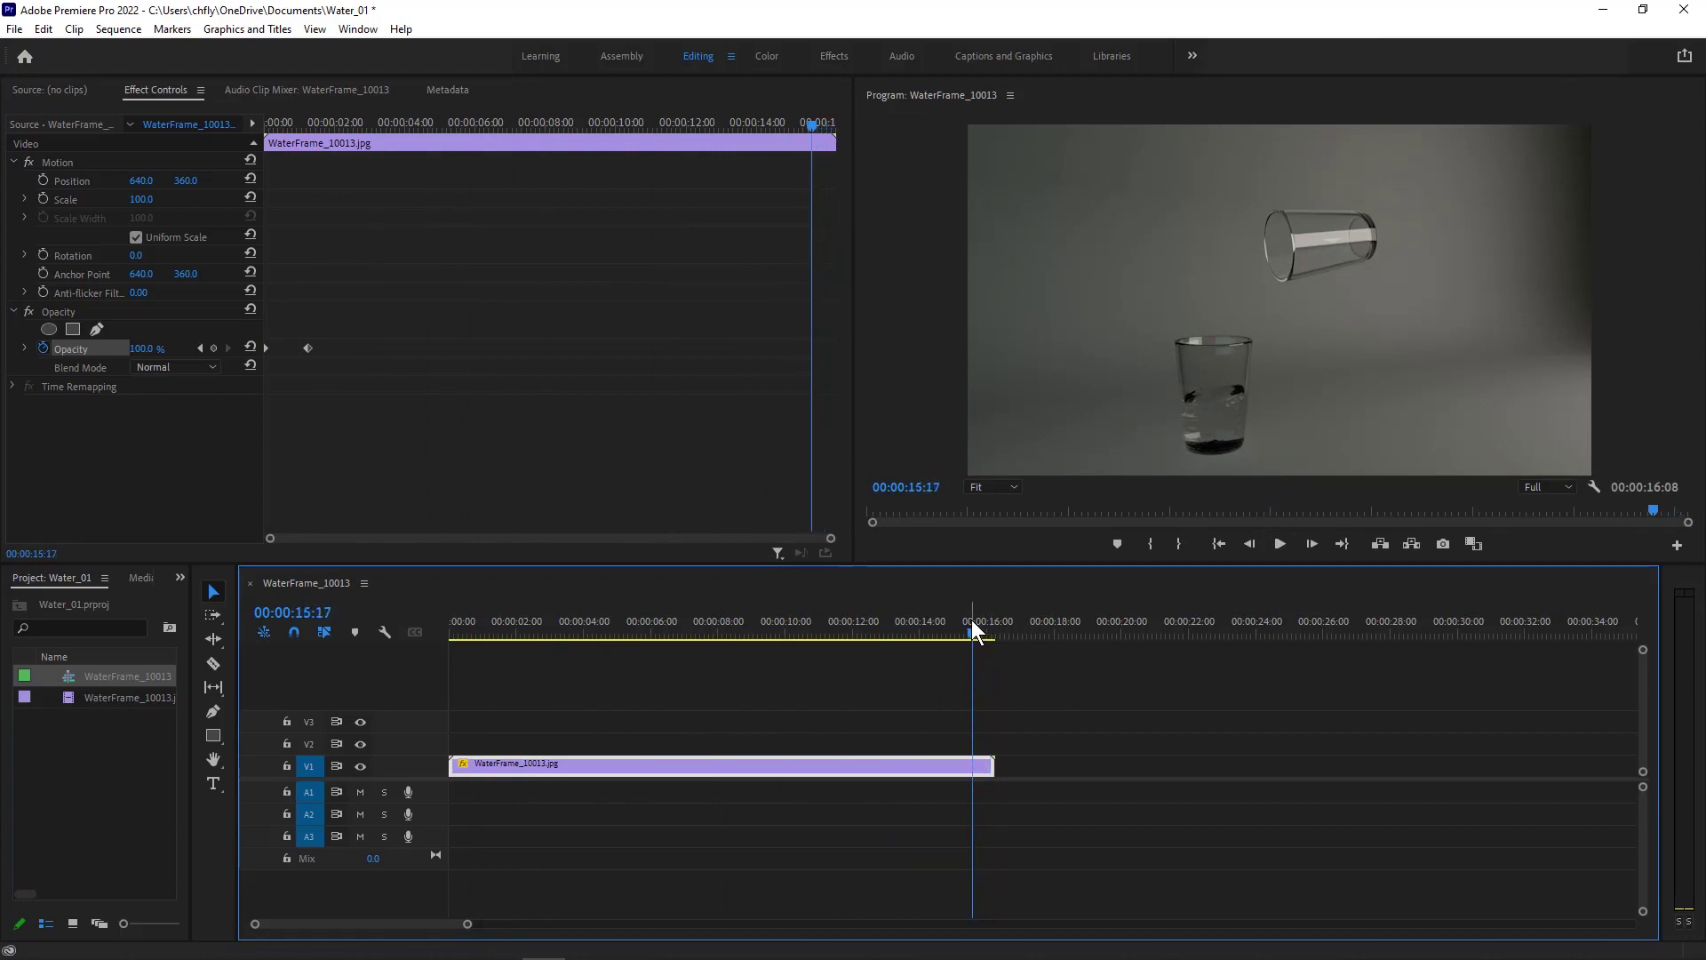
left_click(215, 348)
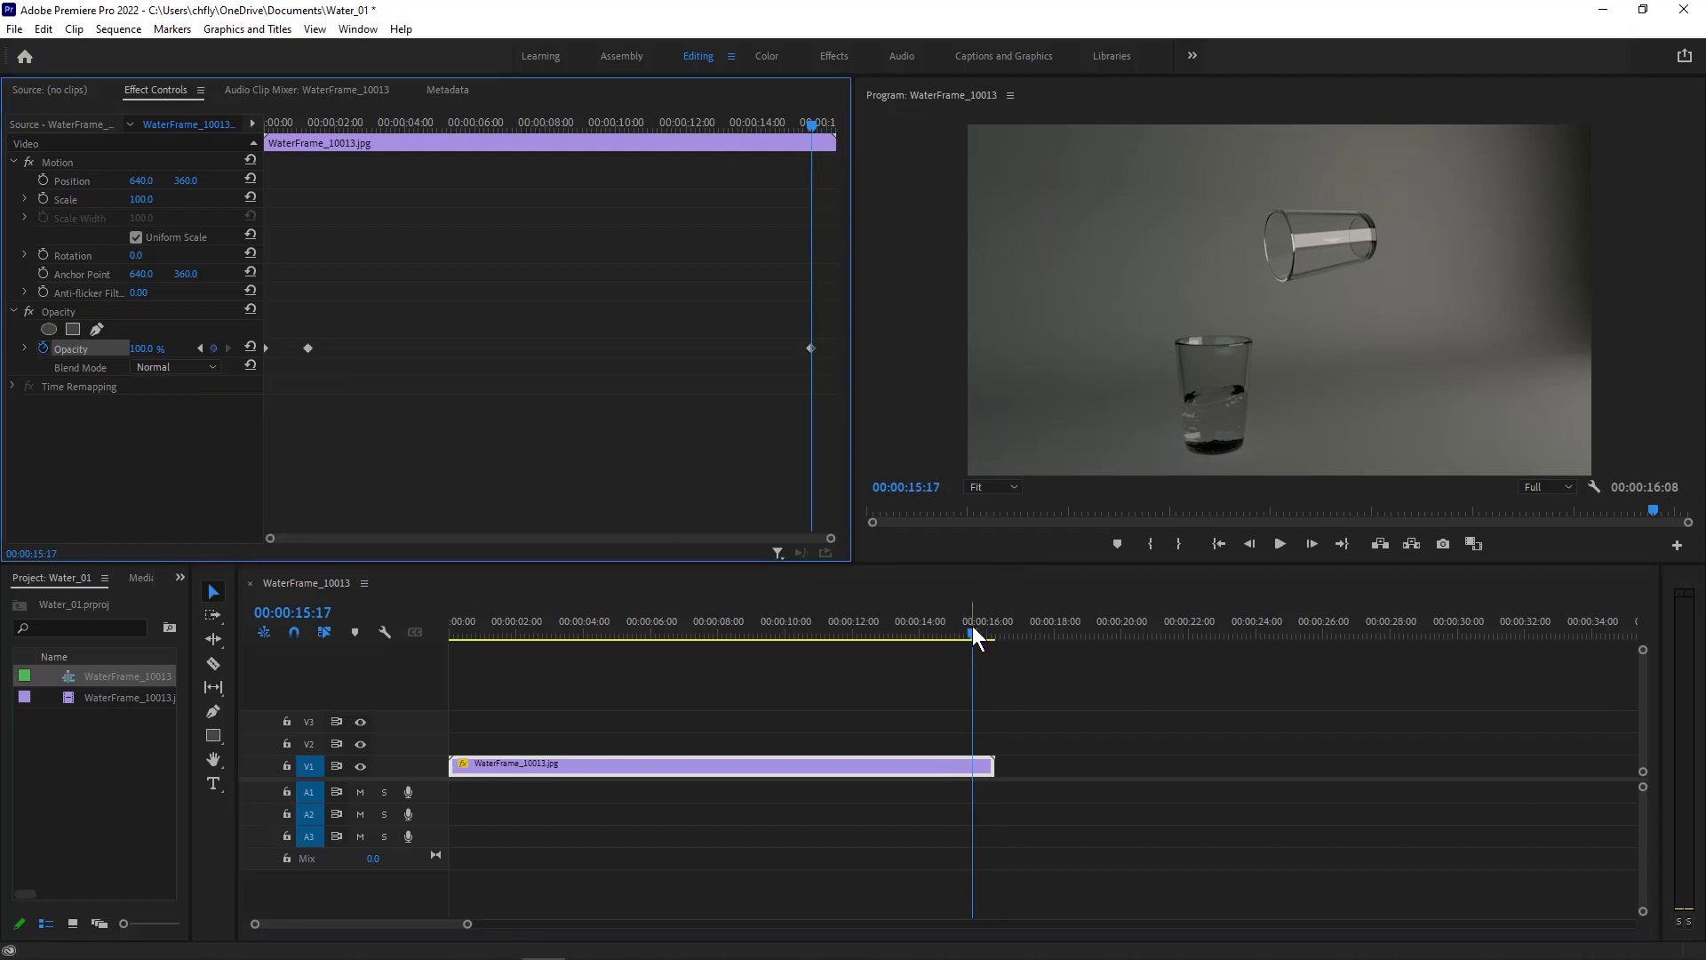
mouse_move(974, 626)
left_mouse_down()
mouse_move(996, 624)
mouse_move(982, 624)
left_mouse_up()
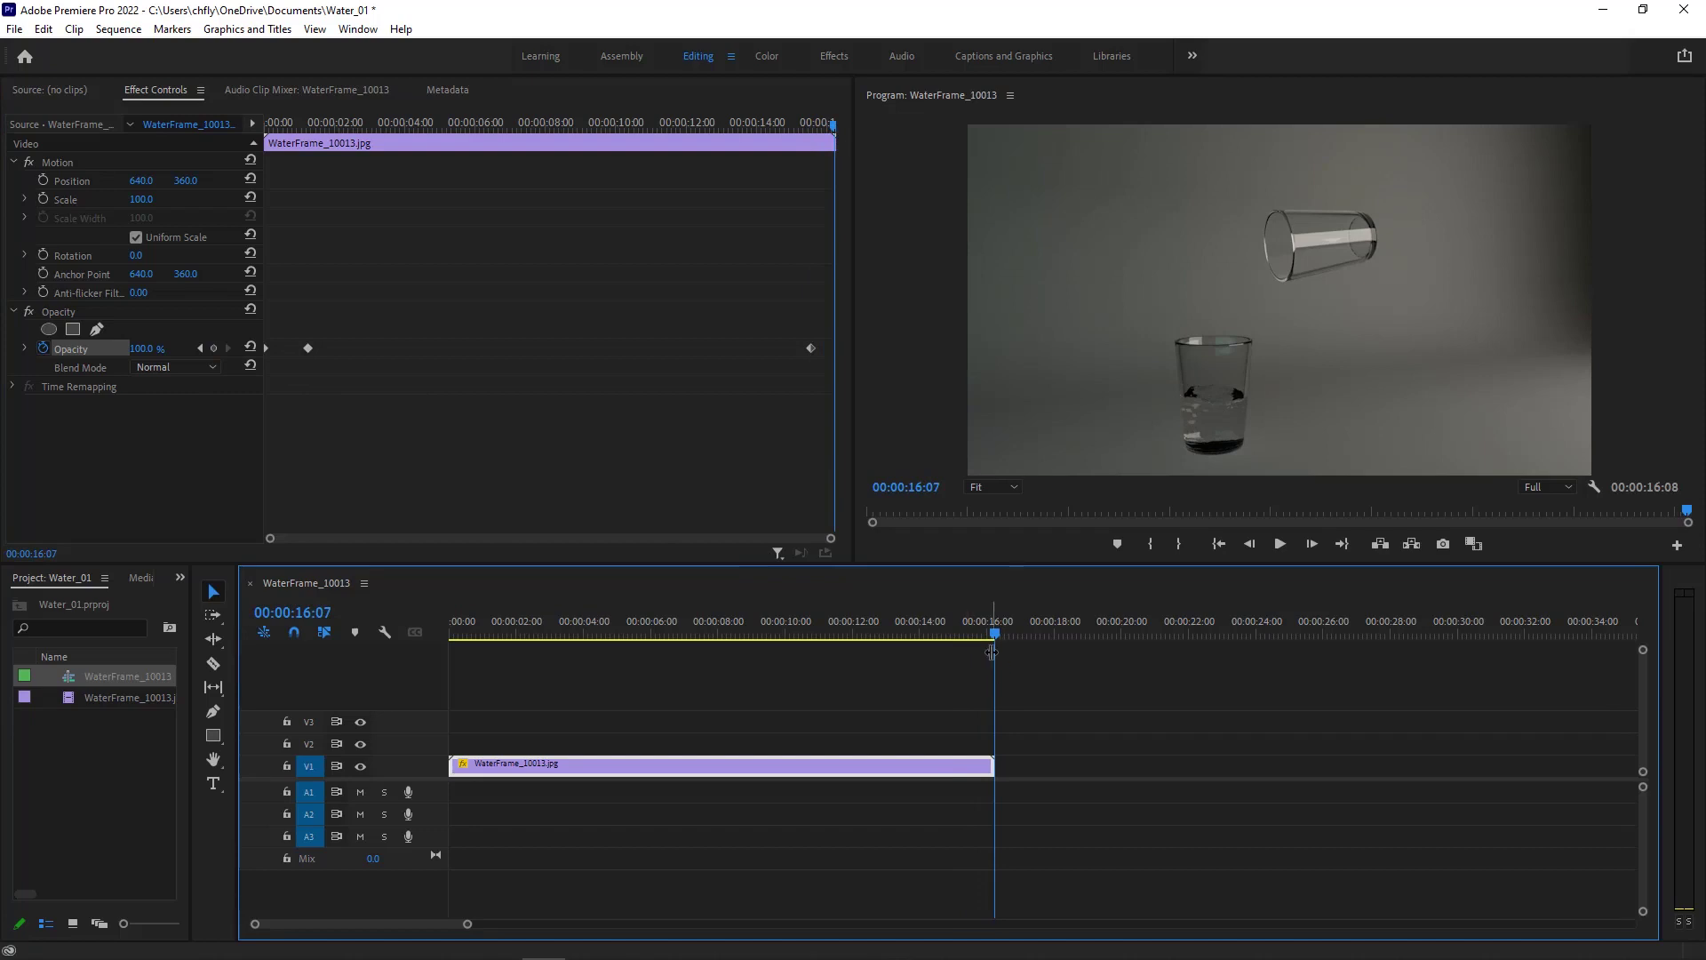
key("Right")
key("Left")
key("Right")
key("Left")
key("Right")
key("Left")
key("Right")
key("Left")
key("Right")
key("Left")
key("Right")
key("Left")
key("Right")
key("Left")
left_click(142, 349)
type("0")
key("Return")
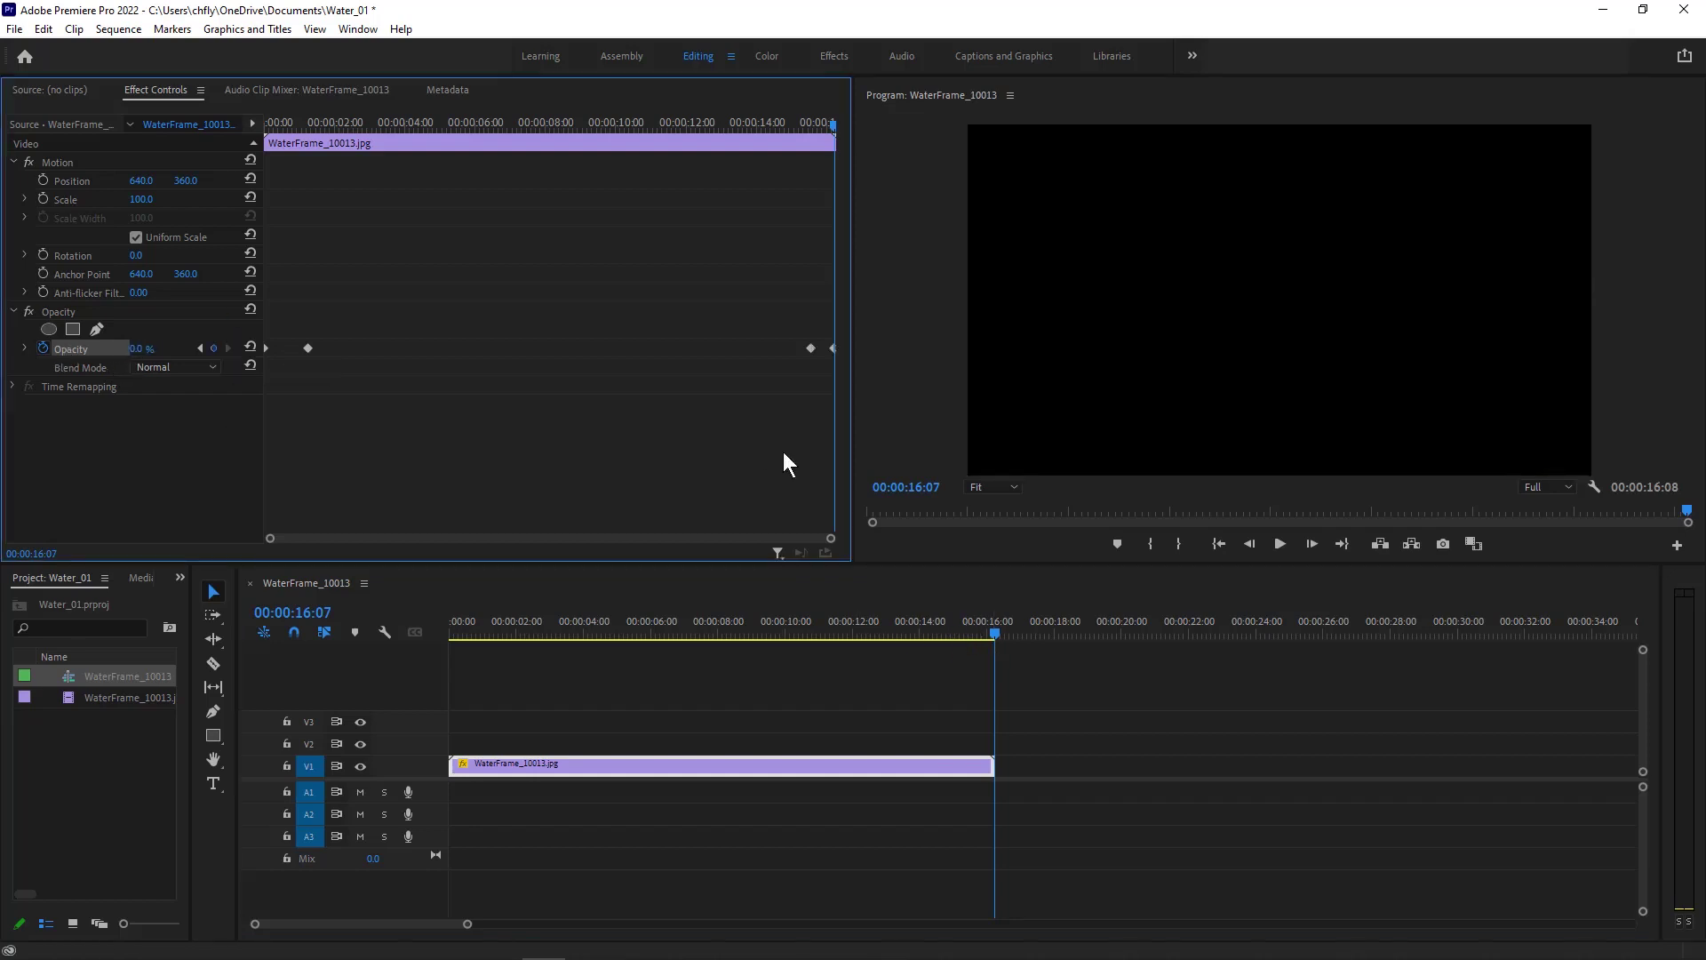
Step: Play the beginning and the end of the sequence to preview both opacity fades
left_click_drag(995, 633, 451, 626)
left_click(1280, 544)
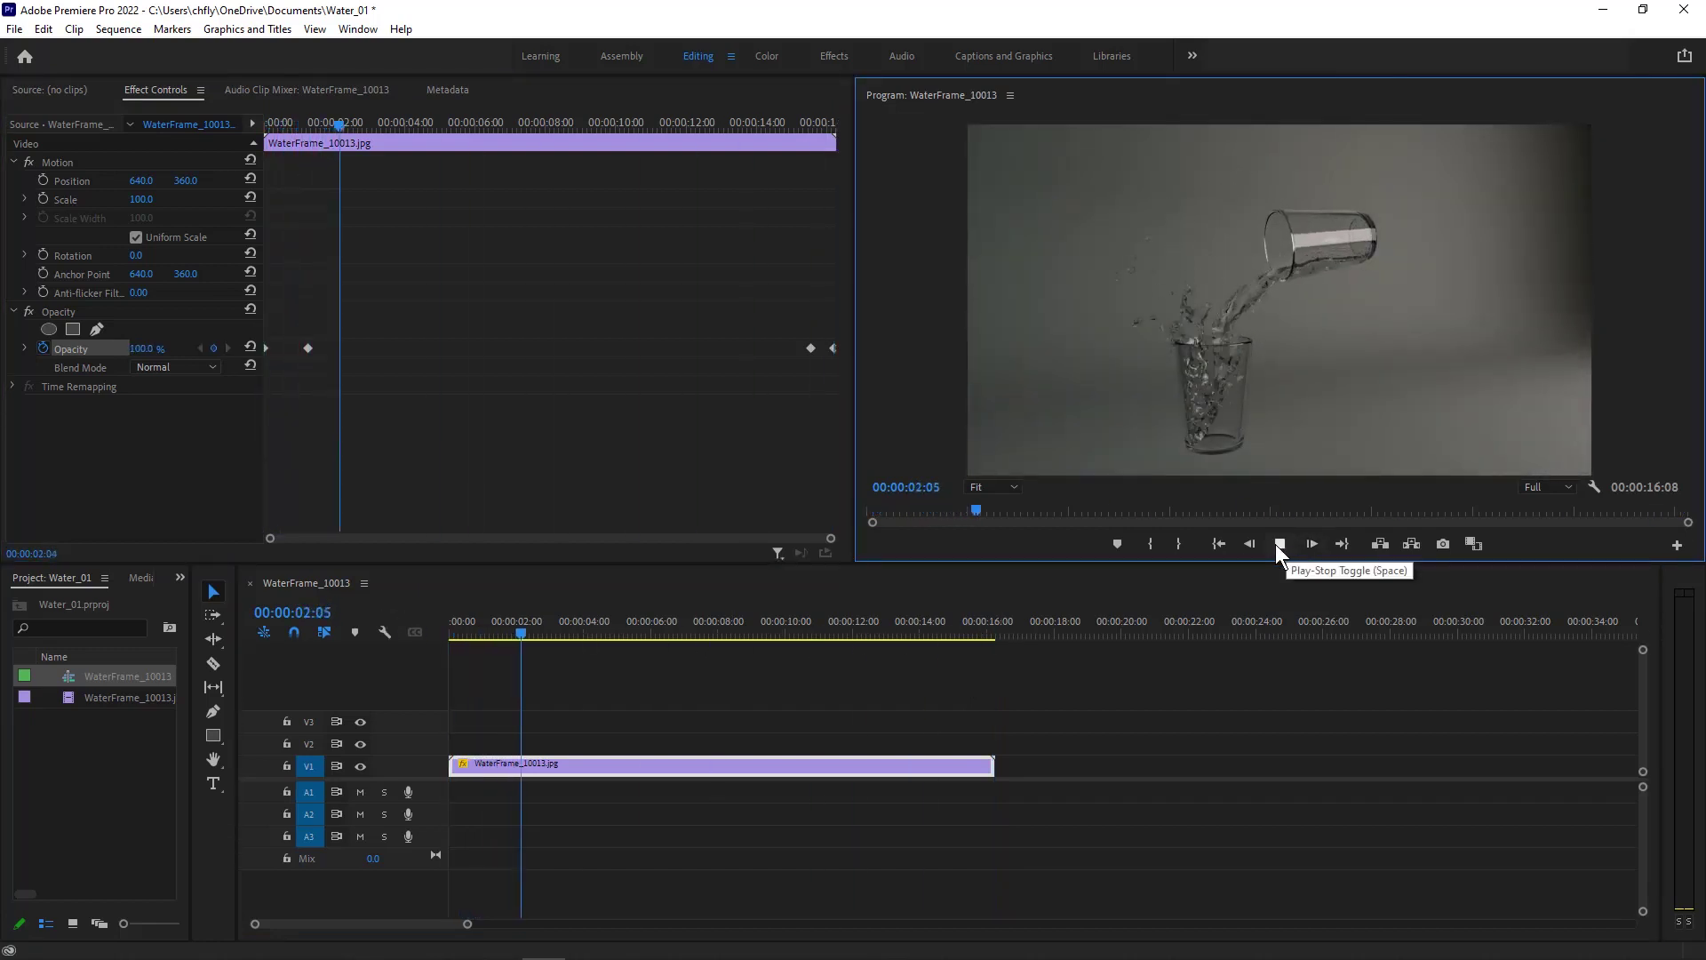
left_click(1279, 543)
left_click_drag(547, 629, 934, 627)
left_click(1281, 544)
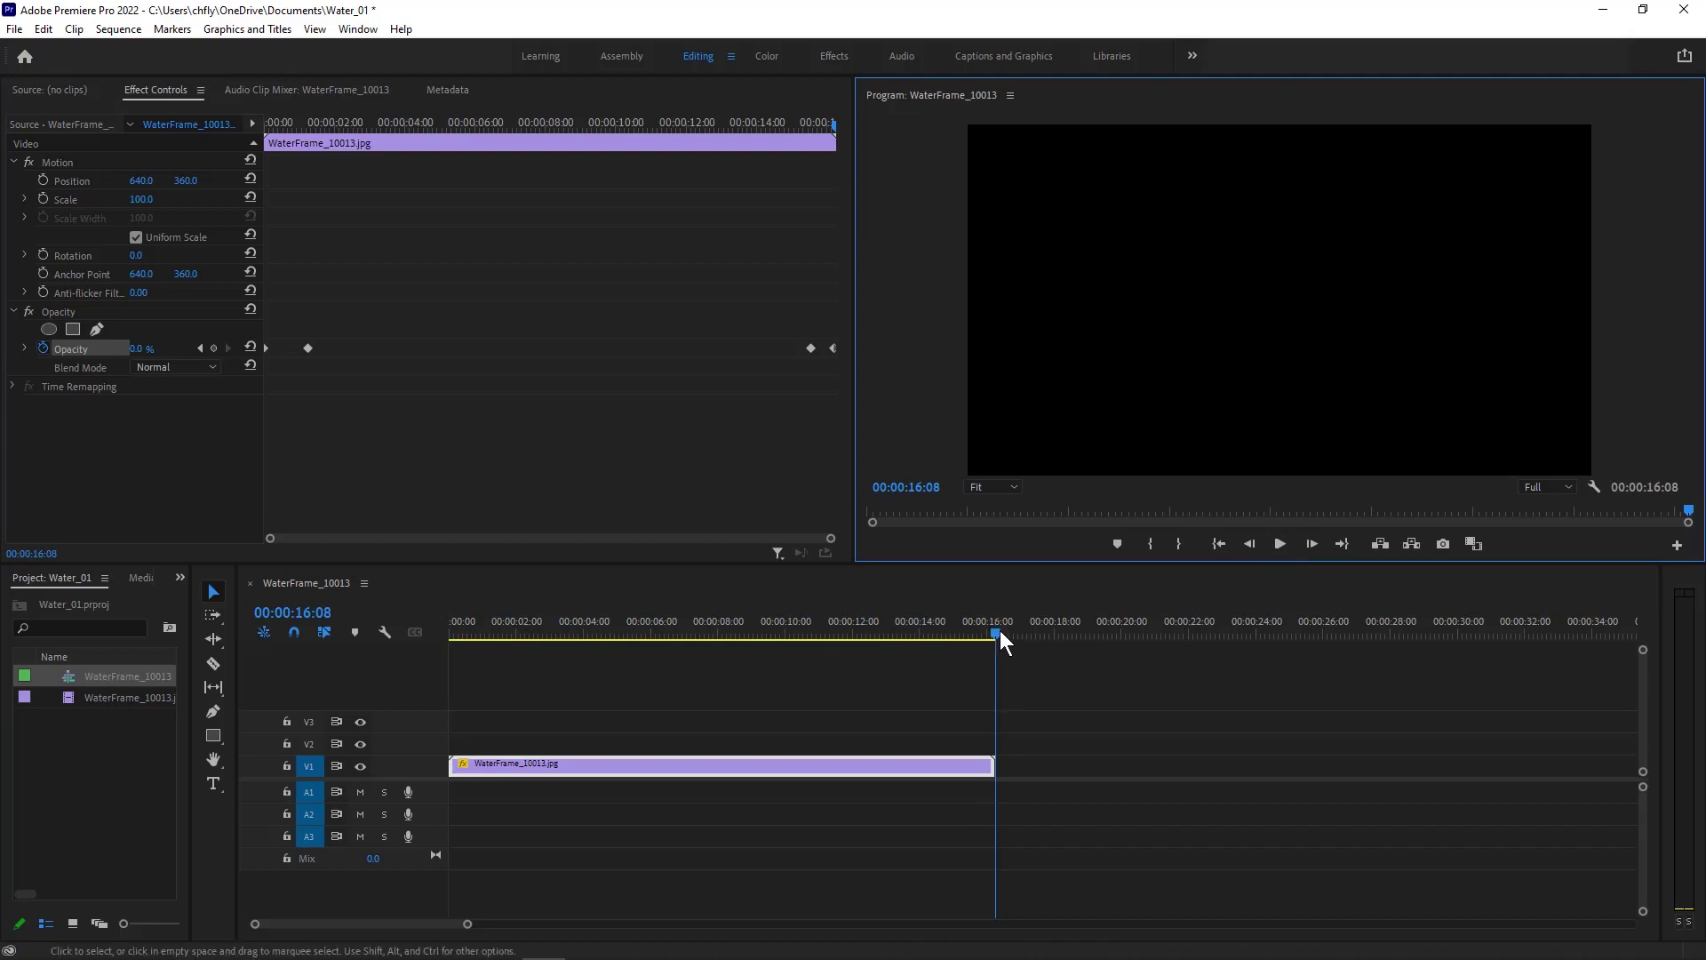
Step: Mark the sequence's out point at 00:00:16:08, the end of the clip
right_click(991, 616)
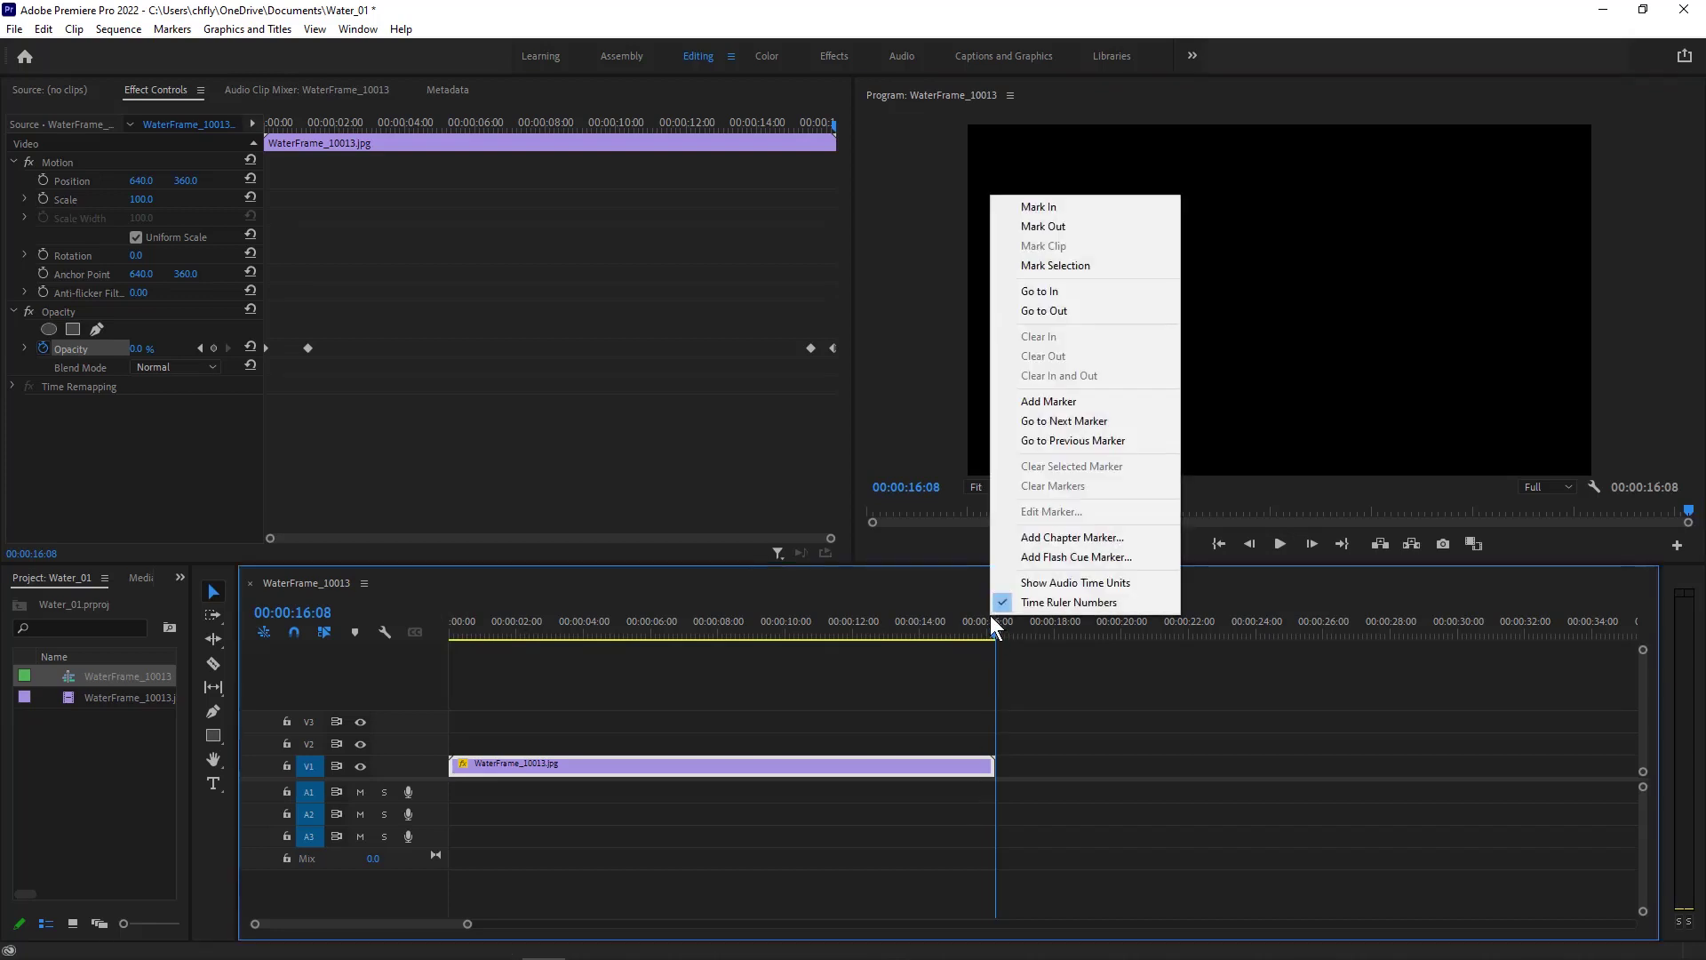
left_click(1096, 226)
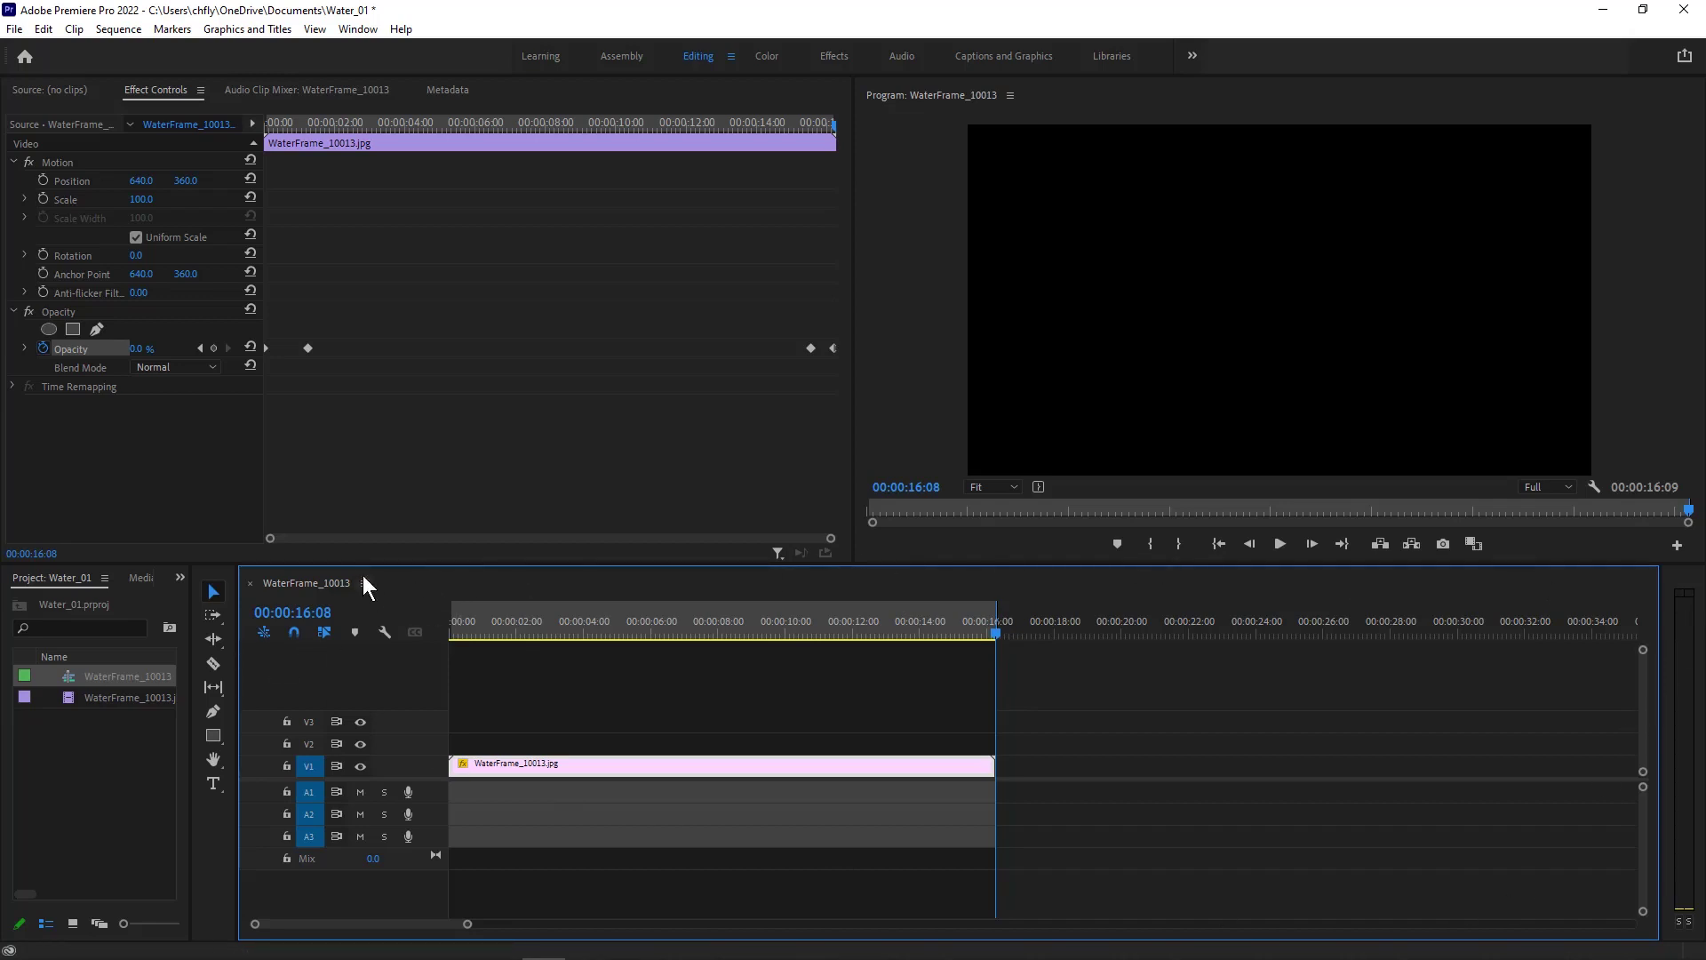
left_click(502, 375)
left_click(962, 311)
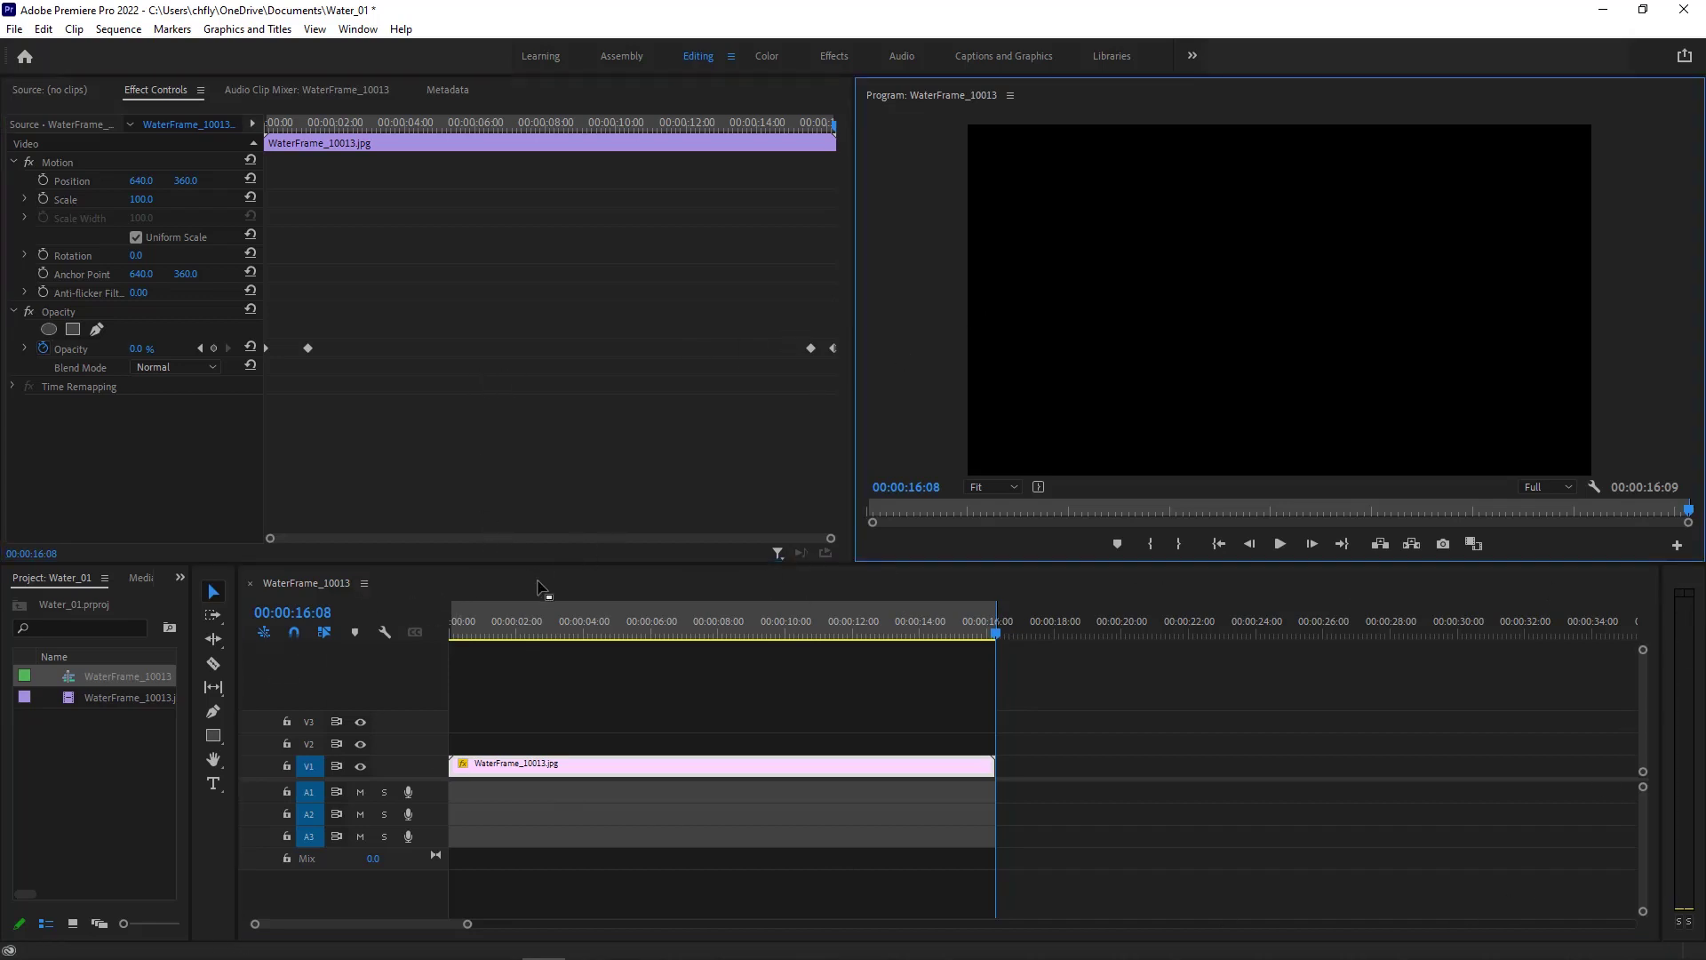
left_click(489, 588)
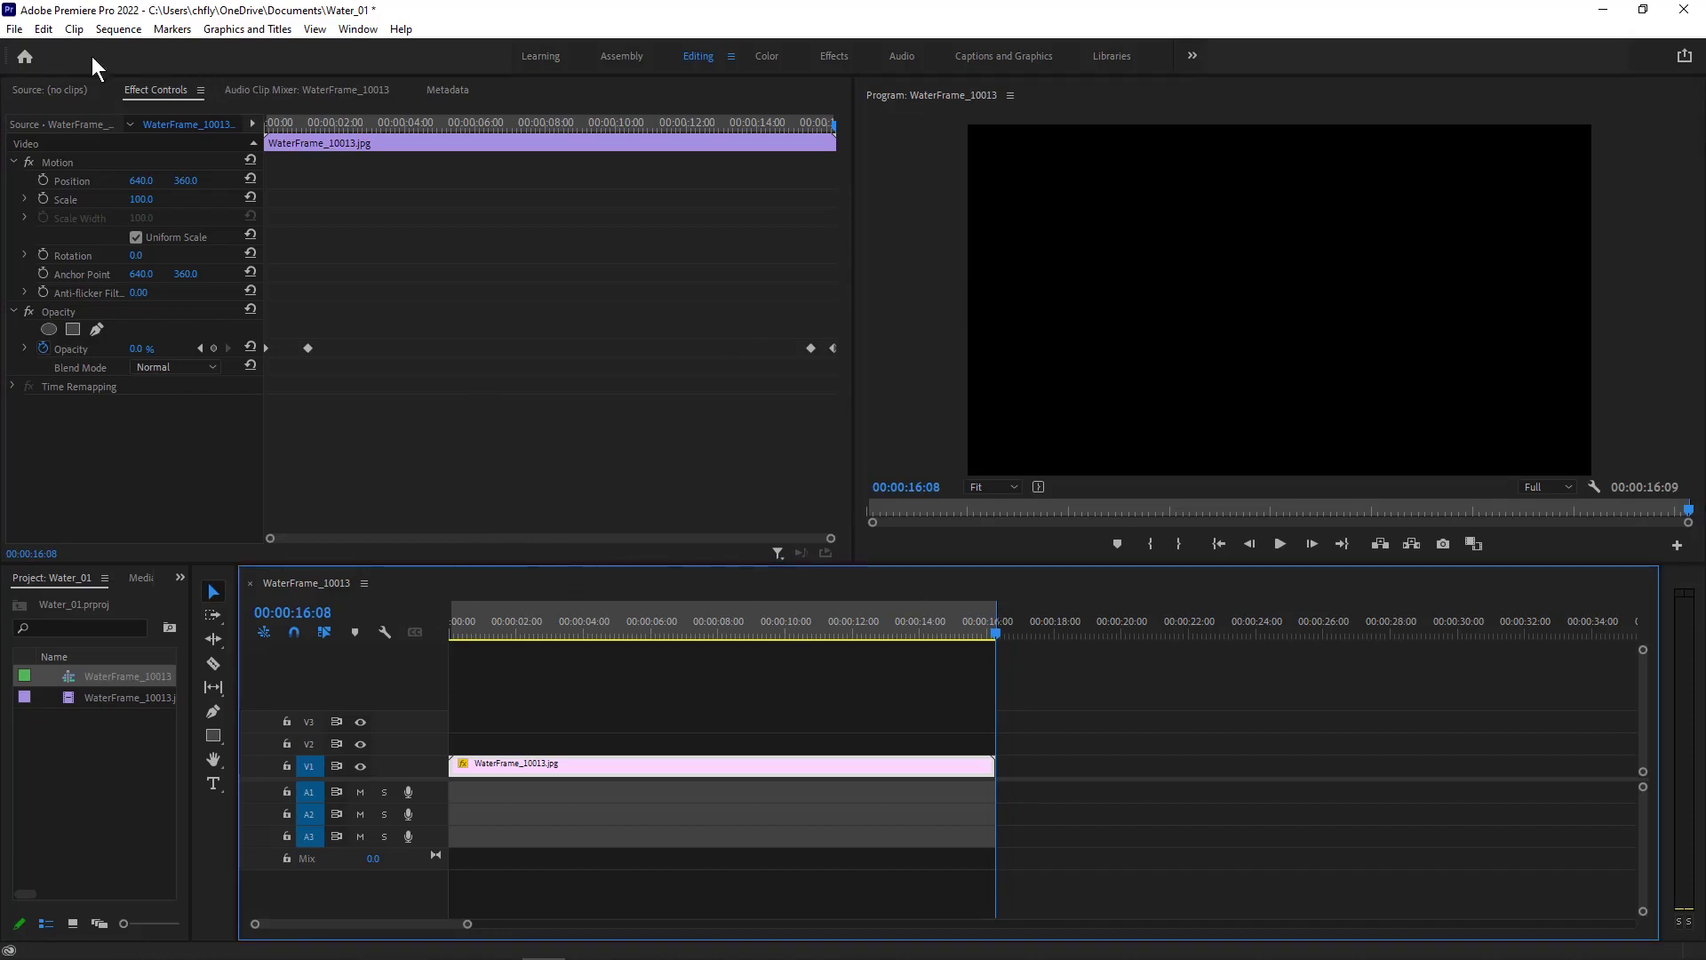
Step: Start a media export of the WaterFrame_10013 sequence and set its format to H.264
left_click(14, 29)
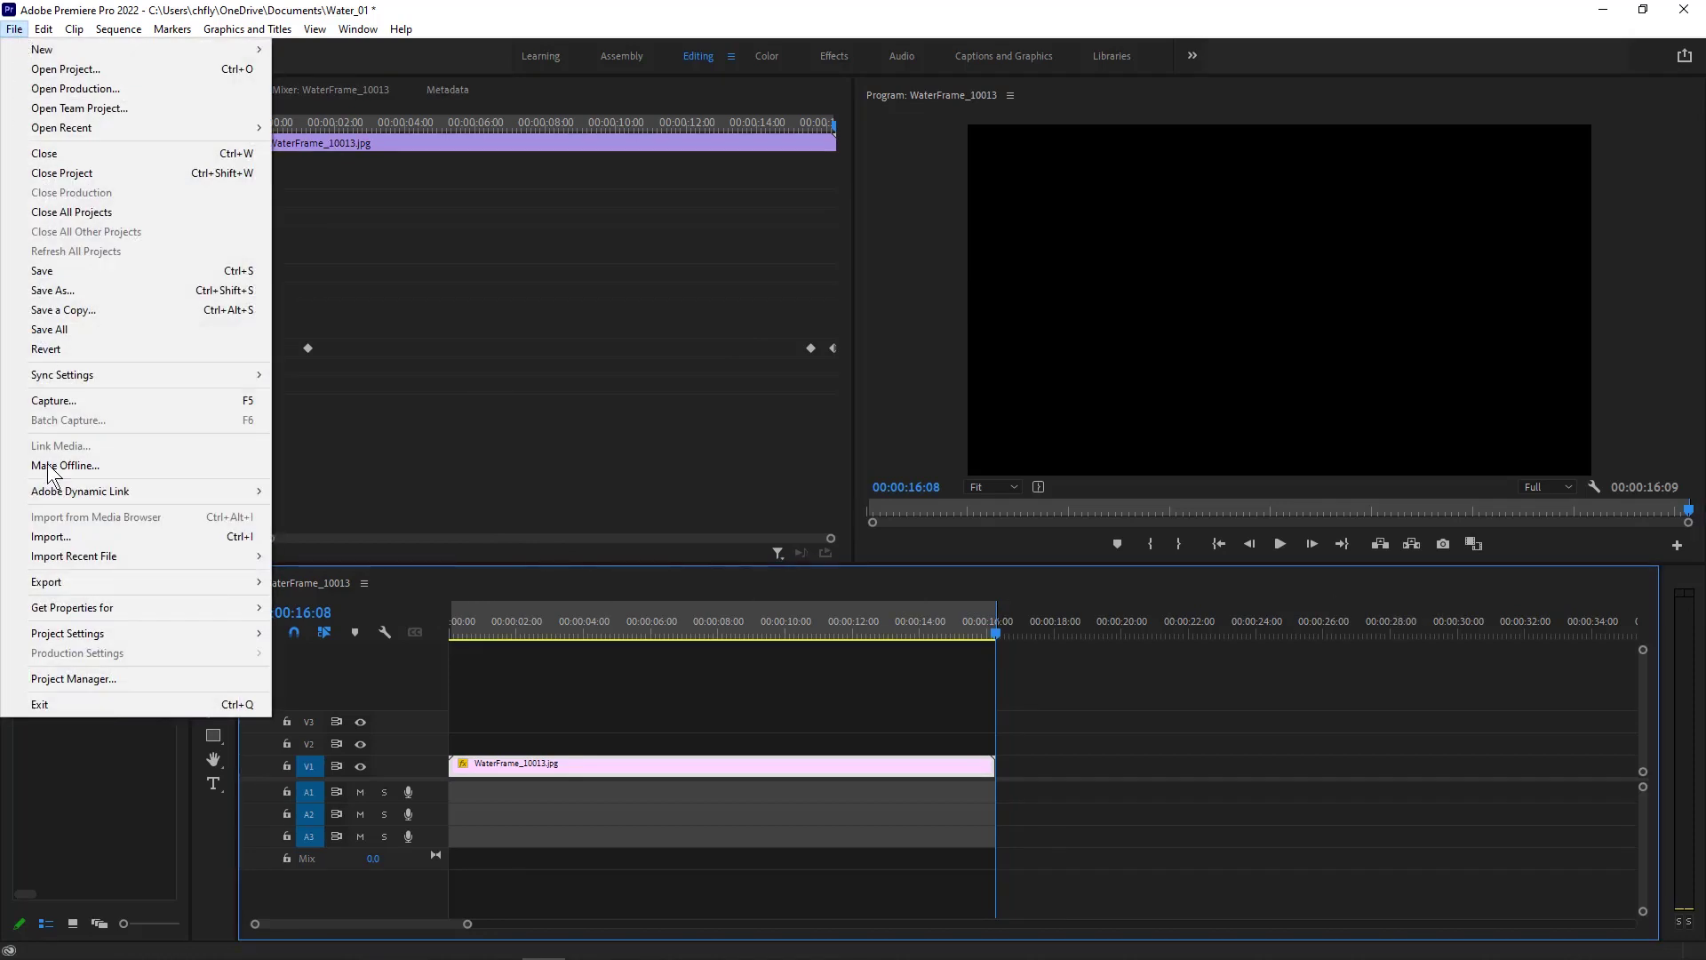
mouse_move(105, 582)
left_click(345, 582)
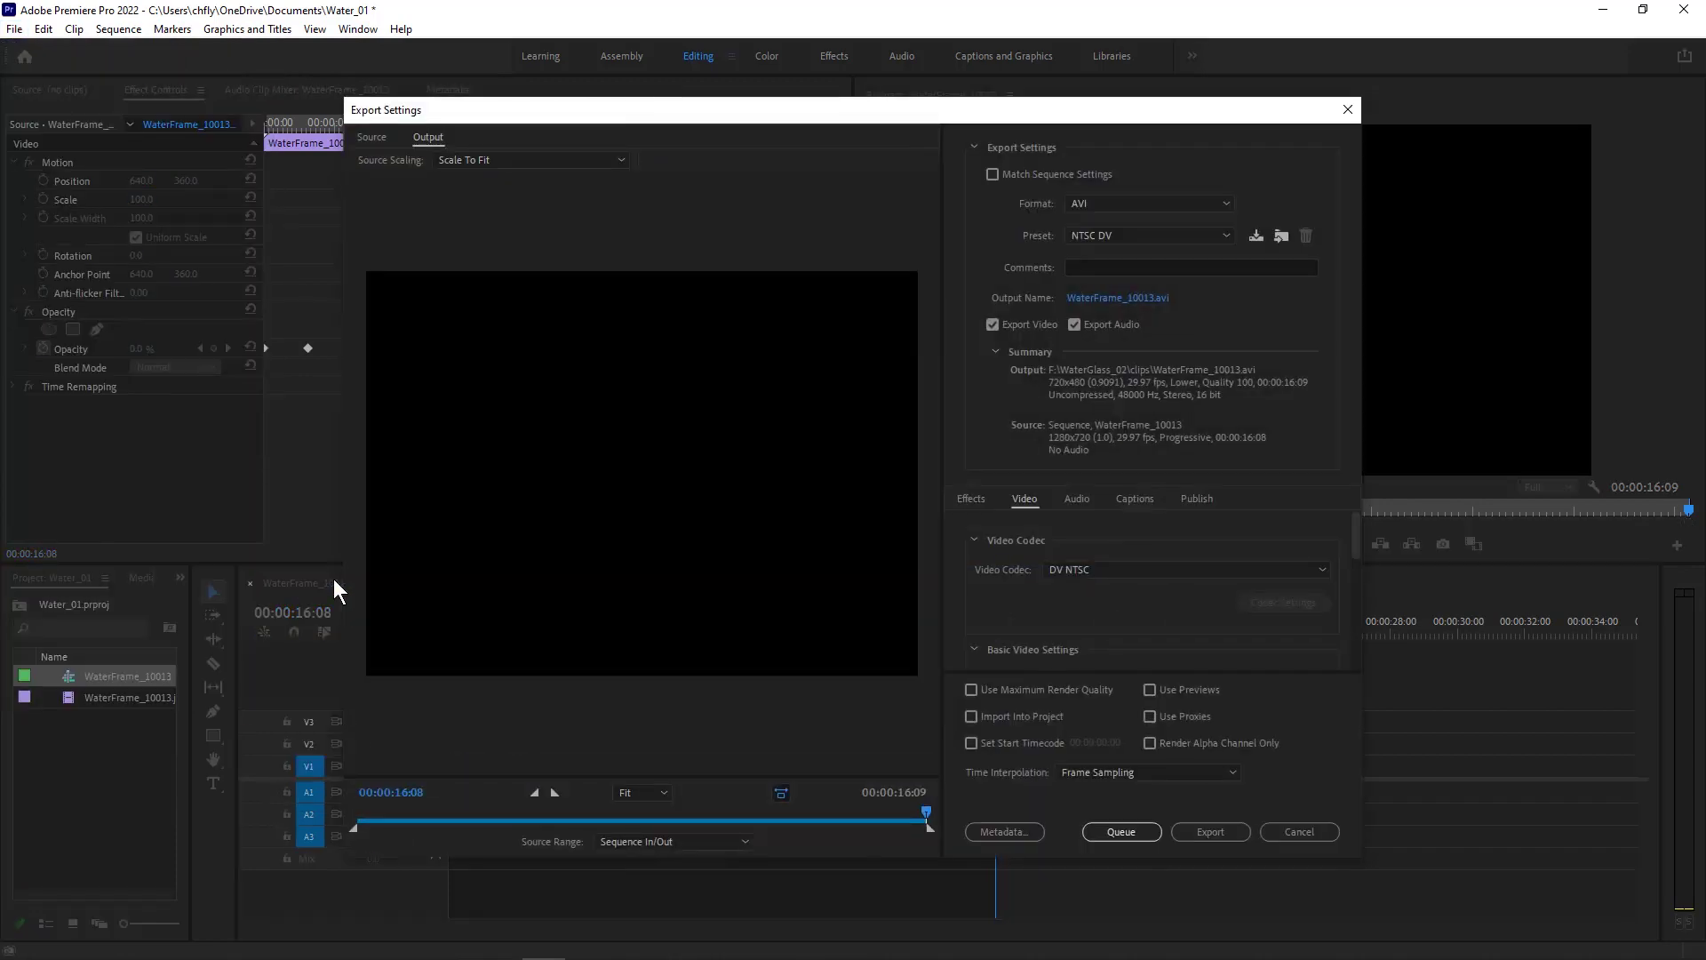
left_click_drag(1094, 106, 1082, 111)
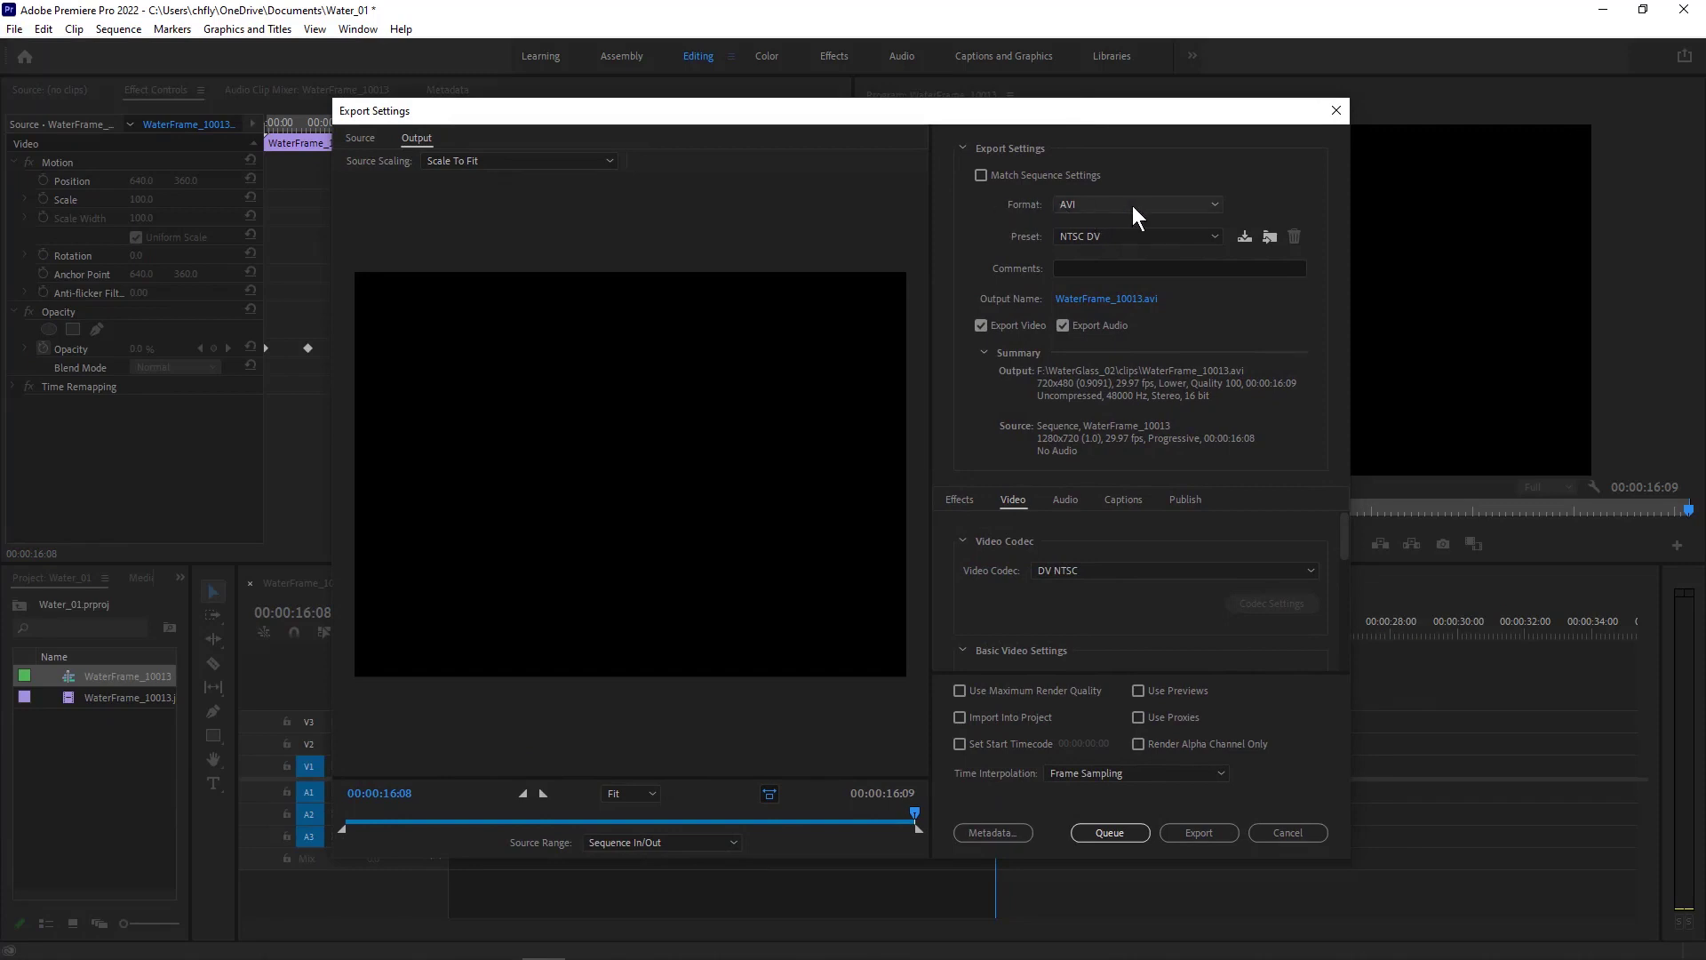
left_click(1212, 204)
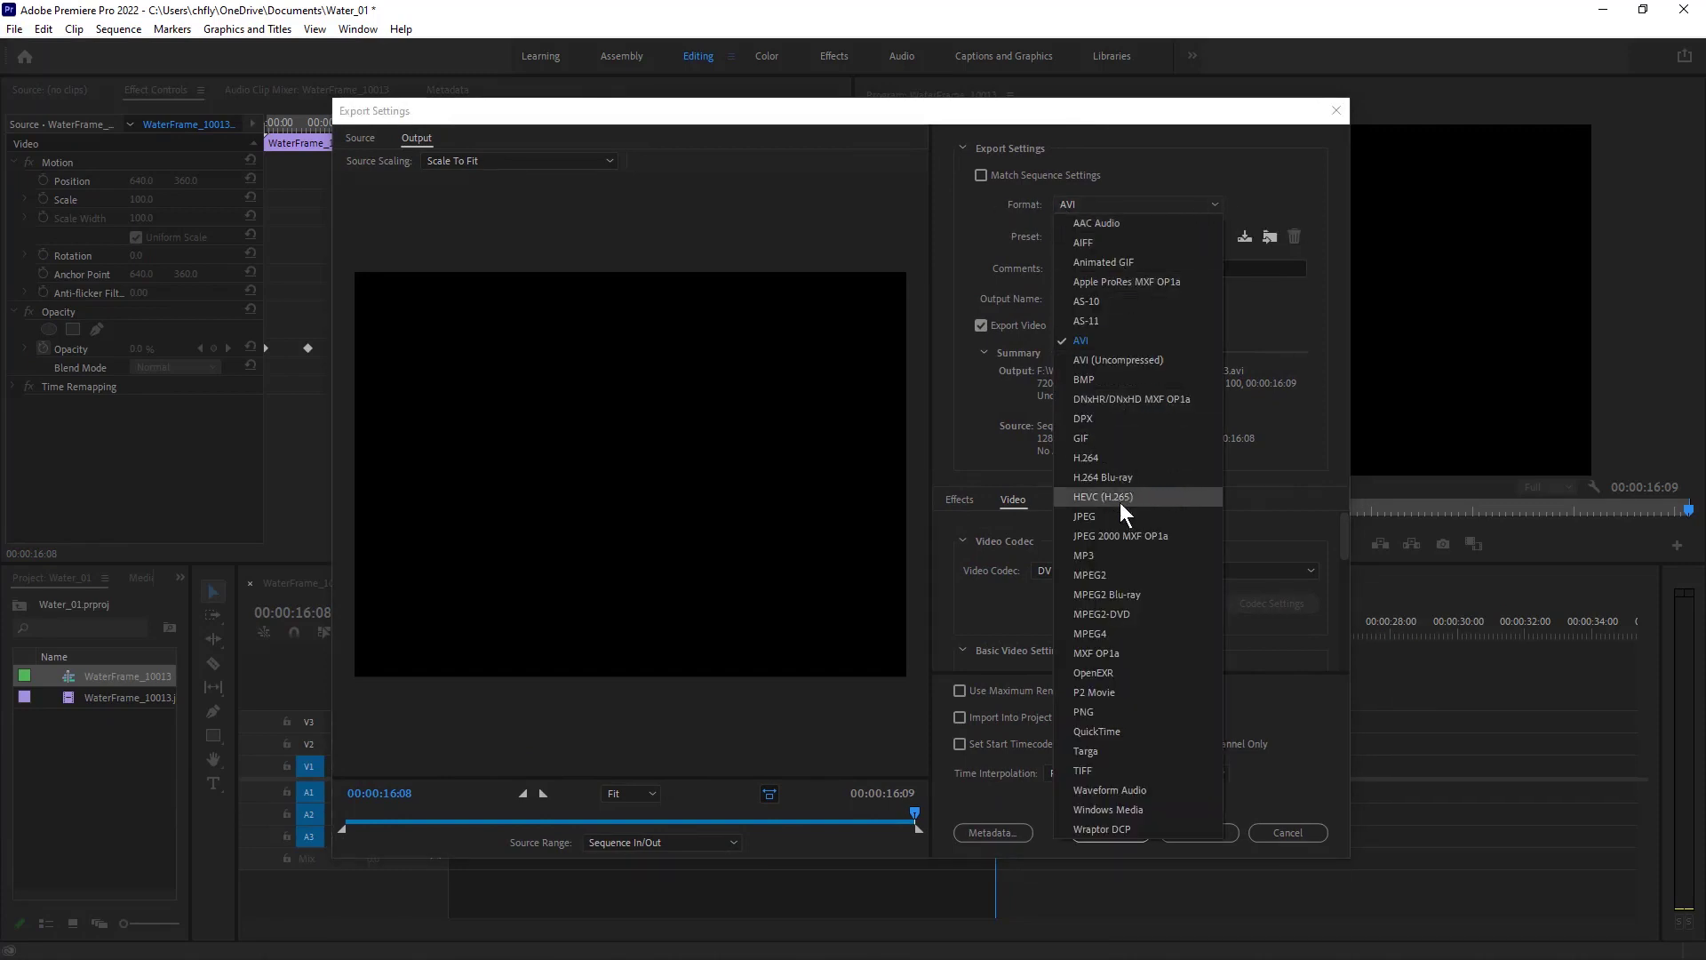
left_click(1123, 456)
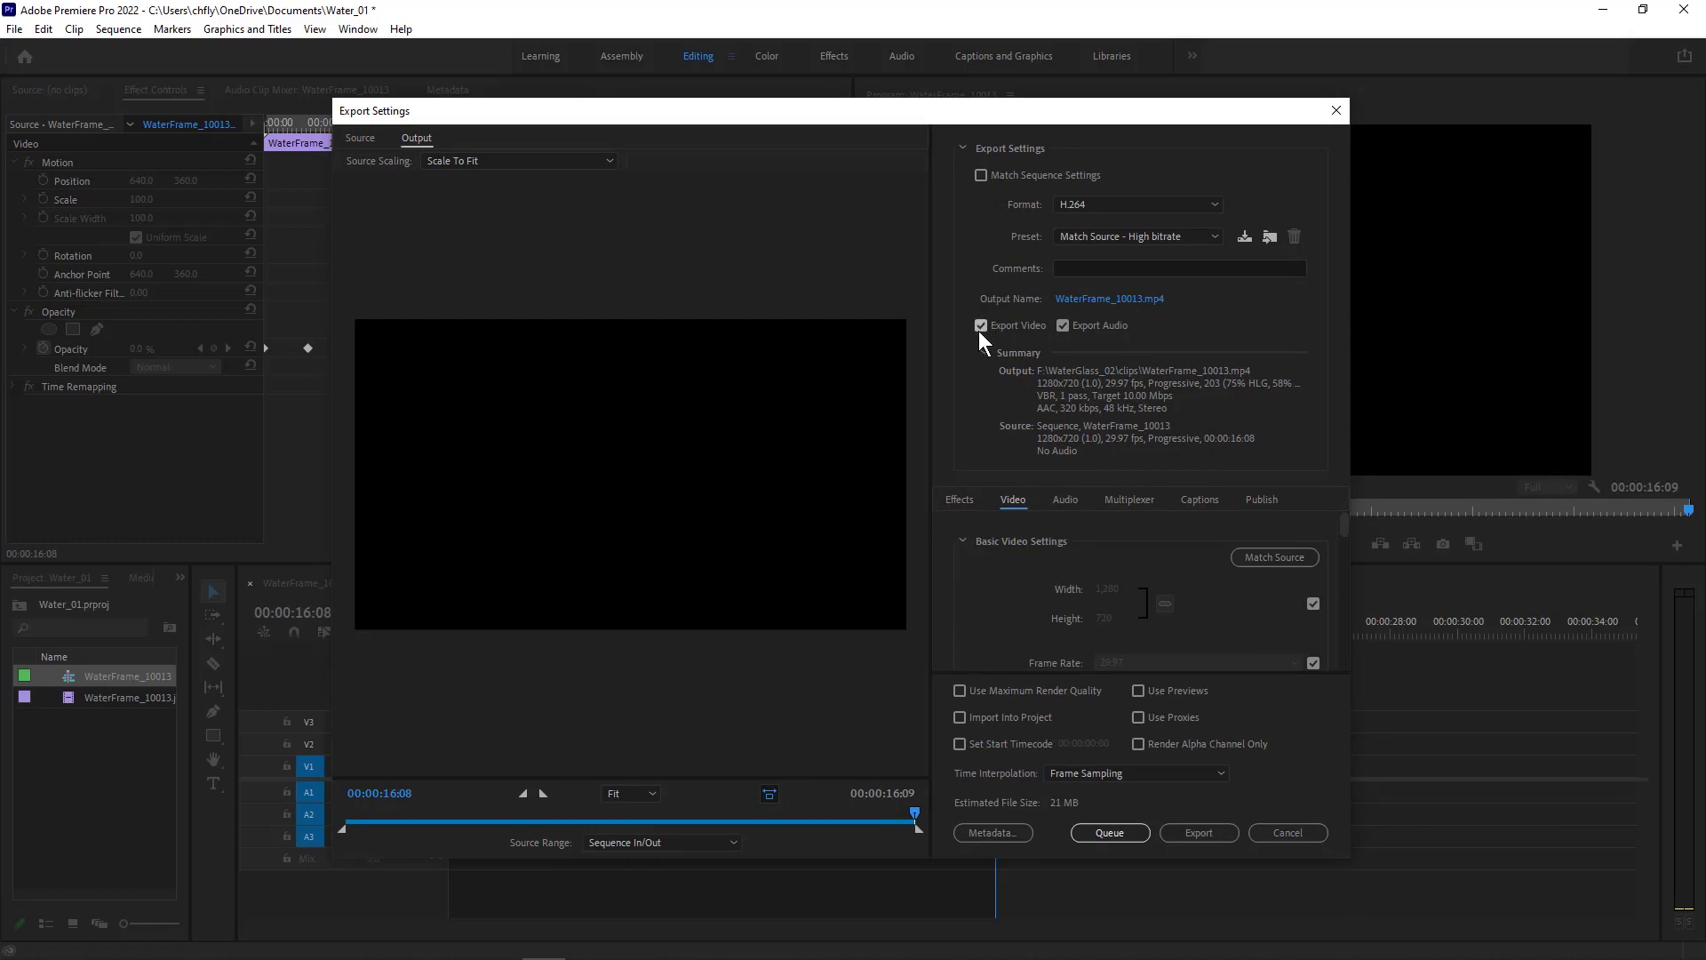
Step: Exclude audio from the export and set the target bitrate to 5 Mbps
left_click(1062, 326)
left_click_drag(1345, 522, 1347, 638)
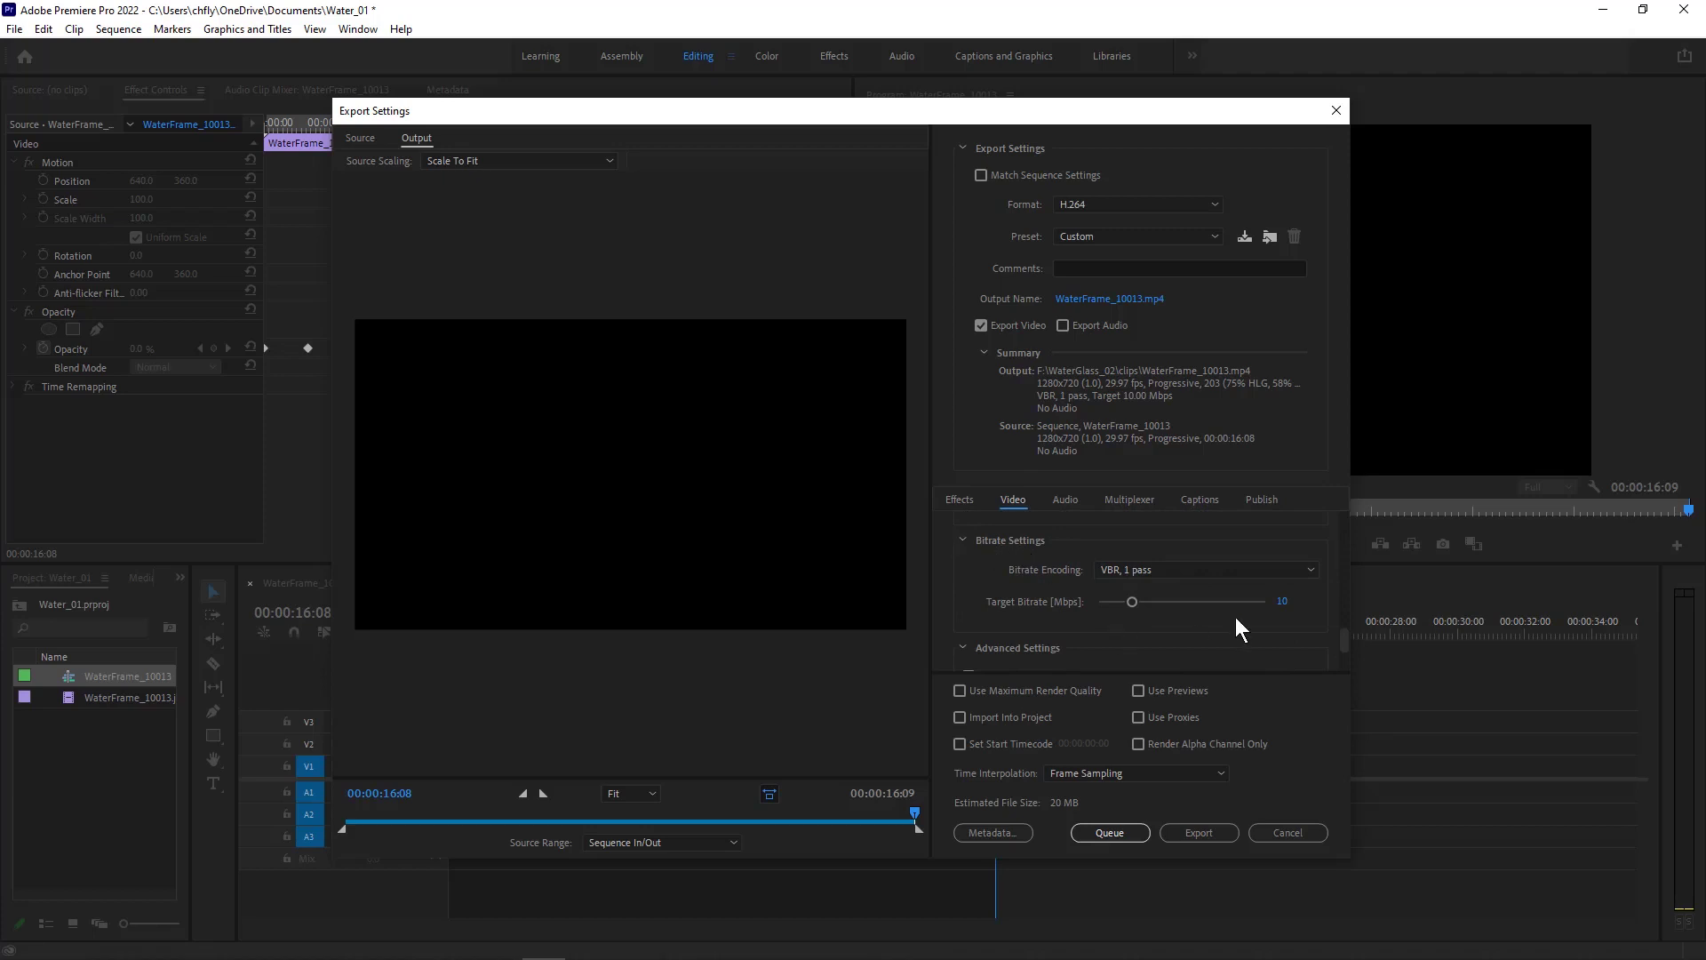
left_click(1279, 602)
type("5")
key("Return")
scroll(1349, 636, "down", 3)
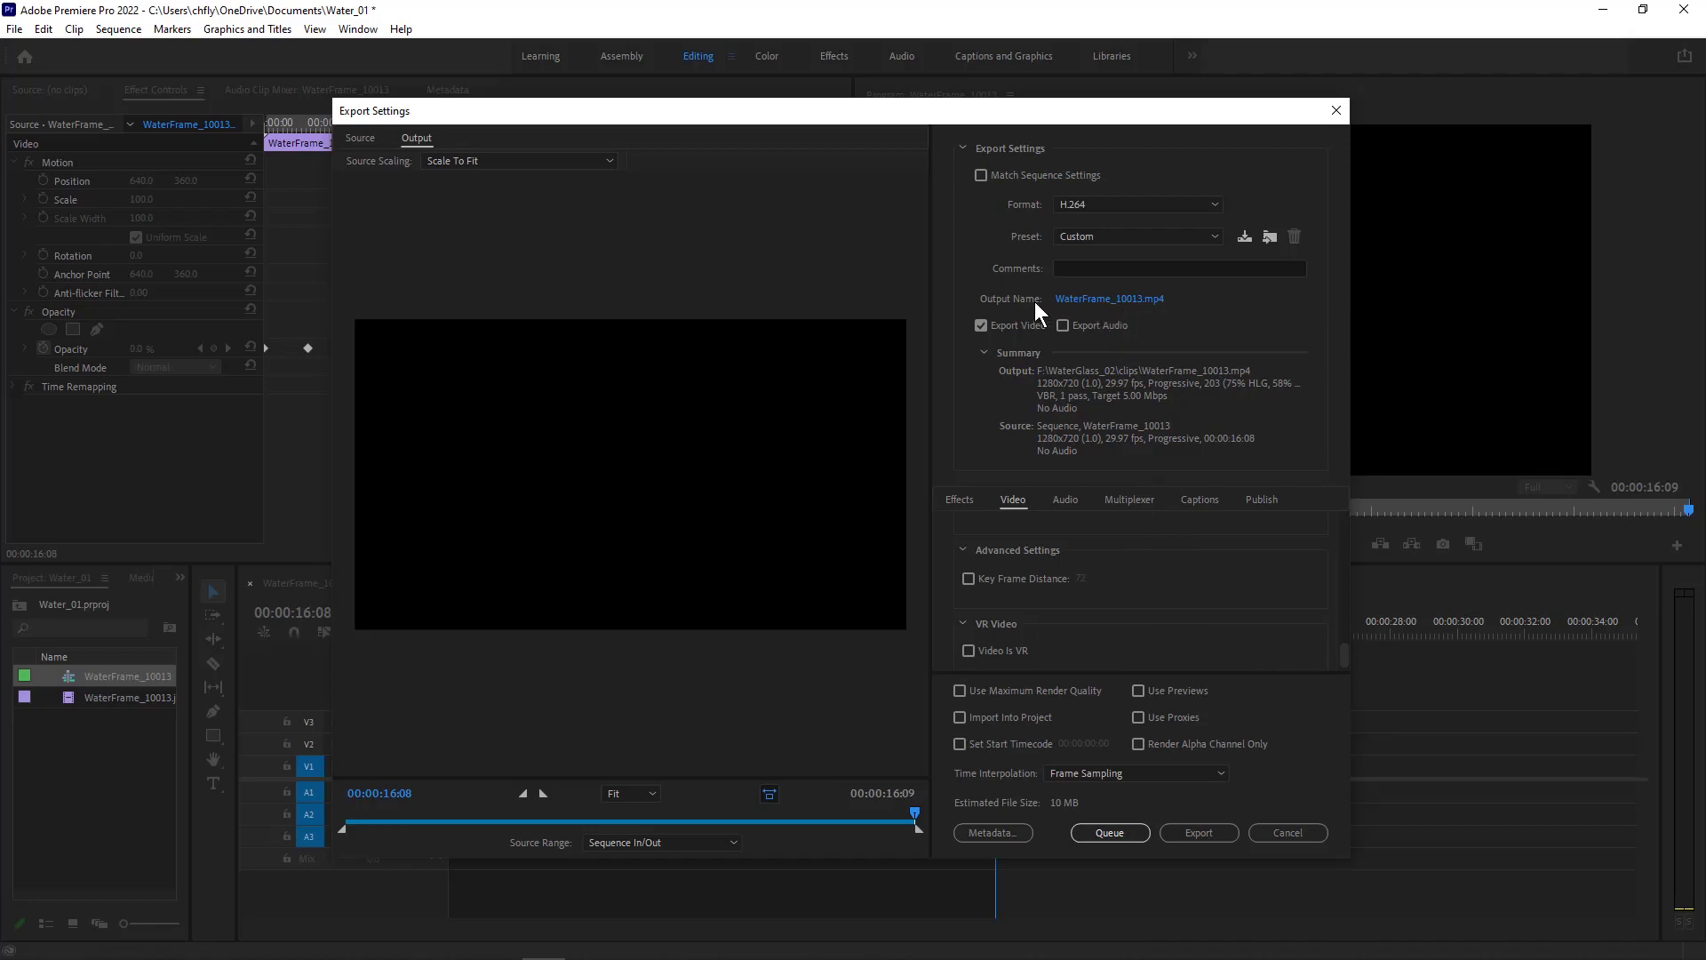
Step: Set the output file to WaterVideo on the Desktop and export the video
left_click(1124, 299)
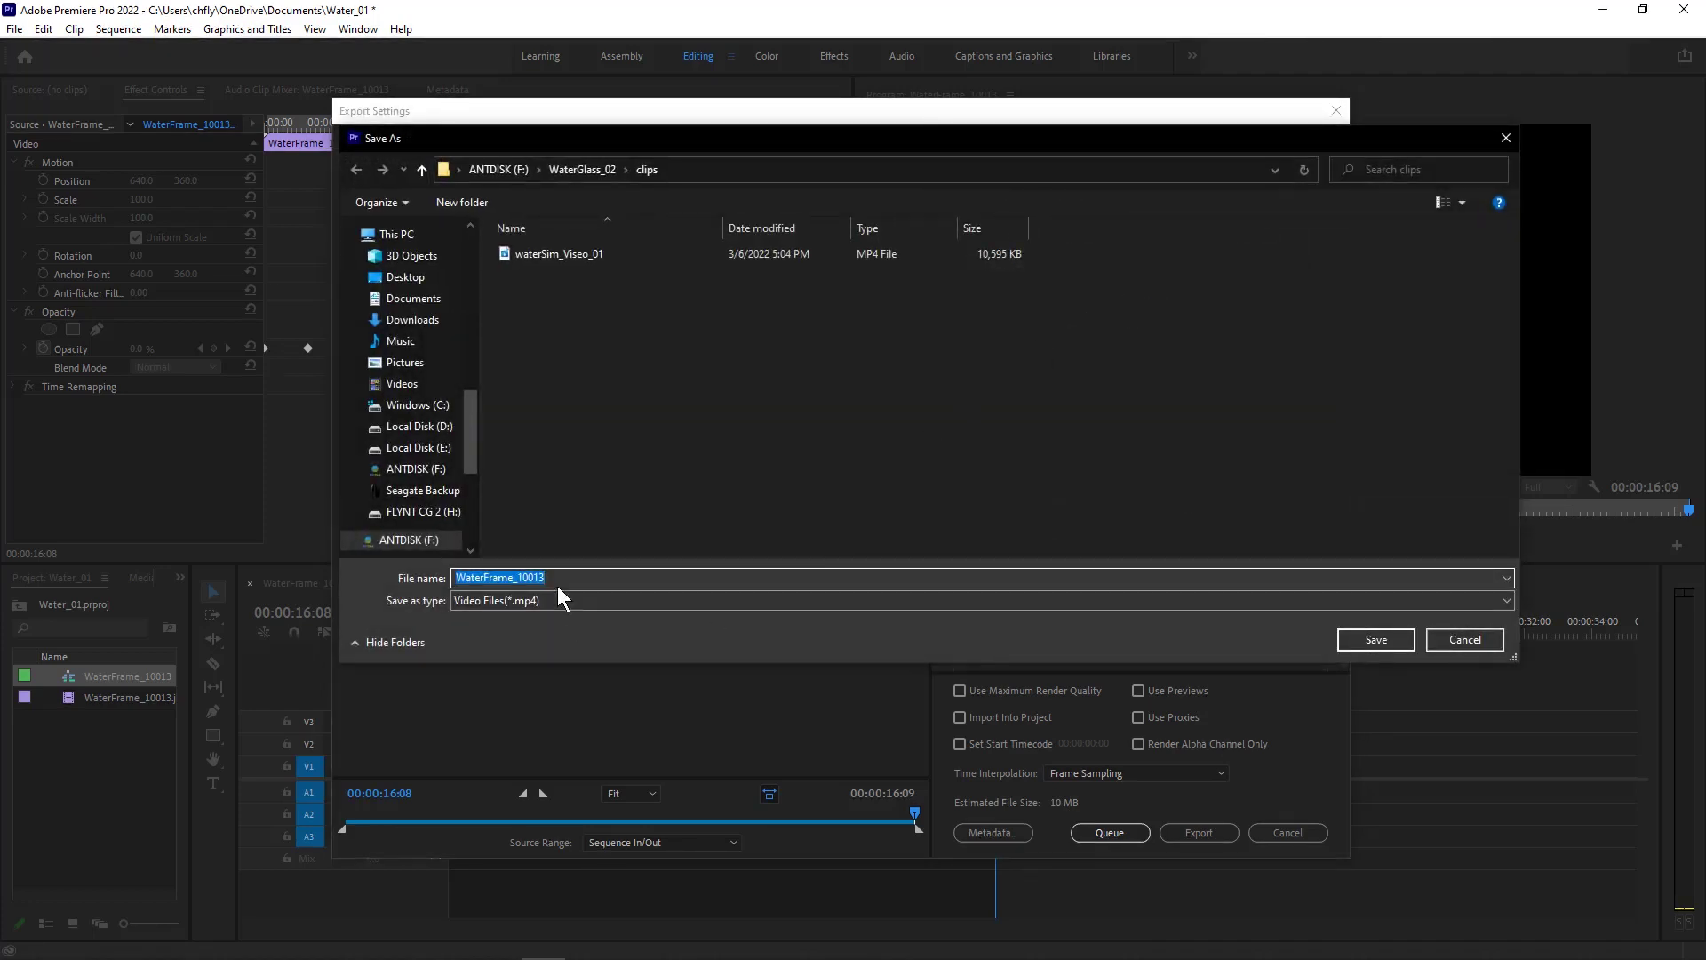
type("WaterVideo")
left_click(445, 277)
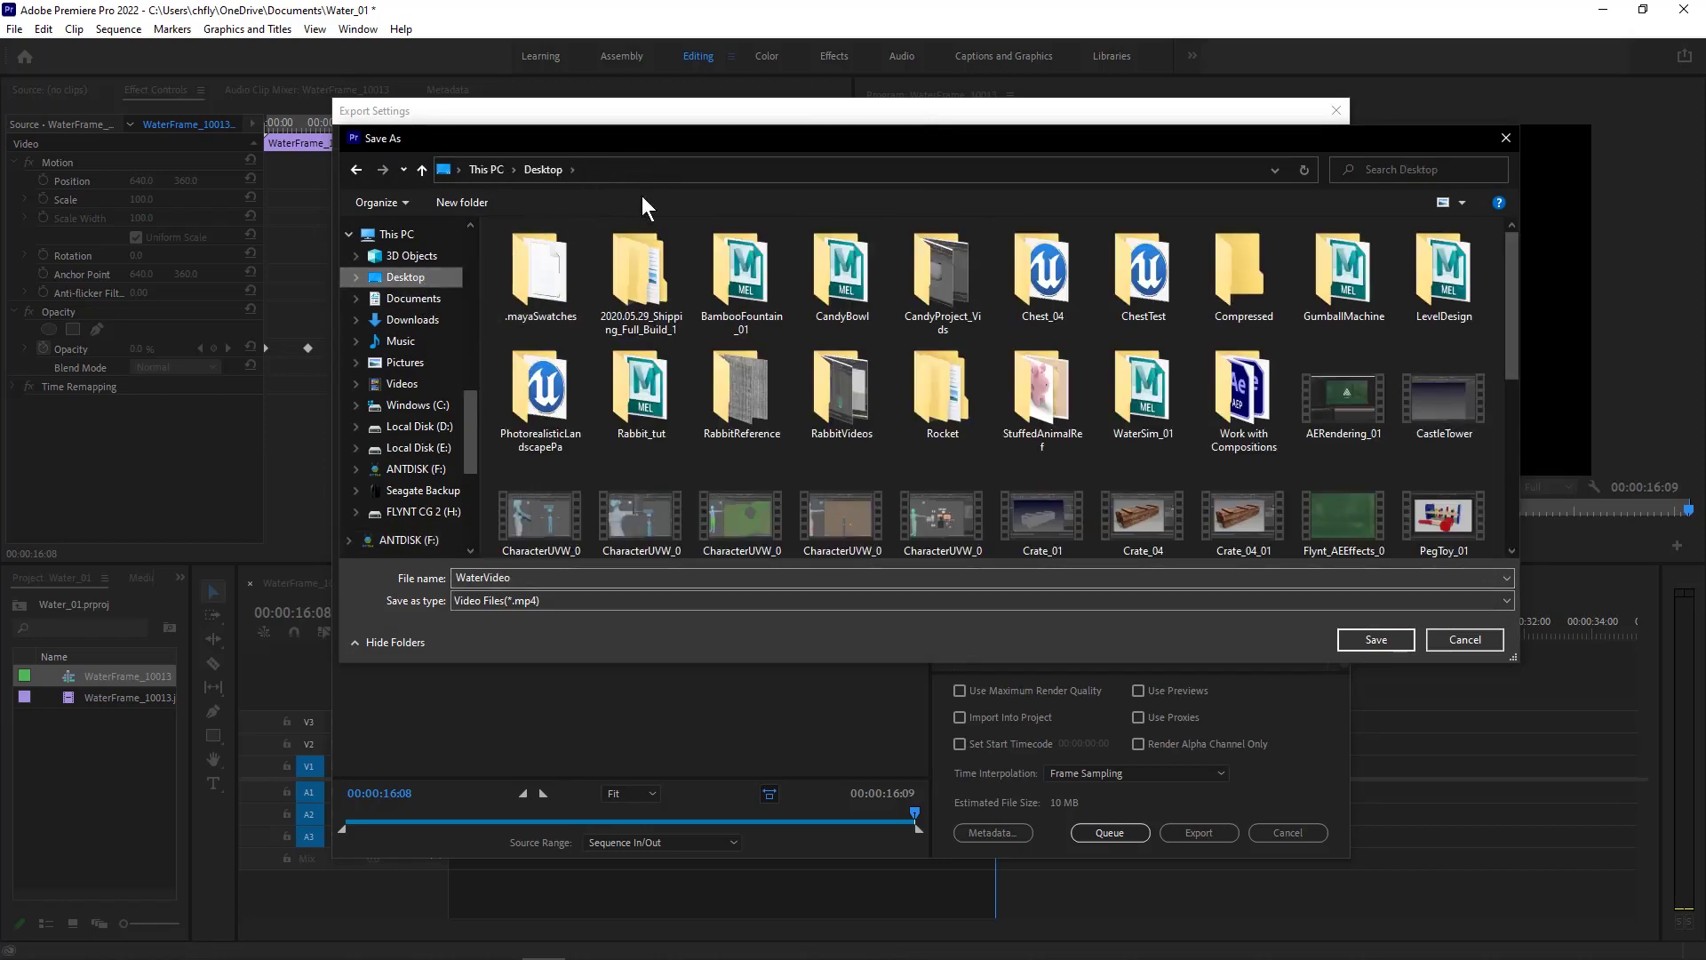
left_click(1372, 637)
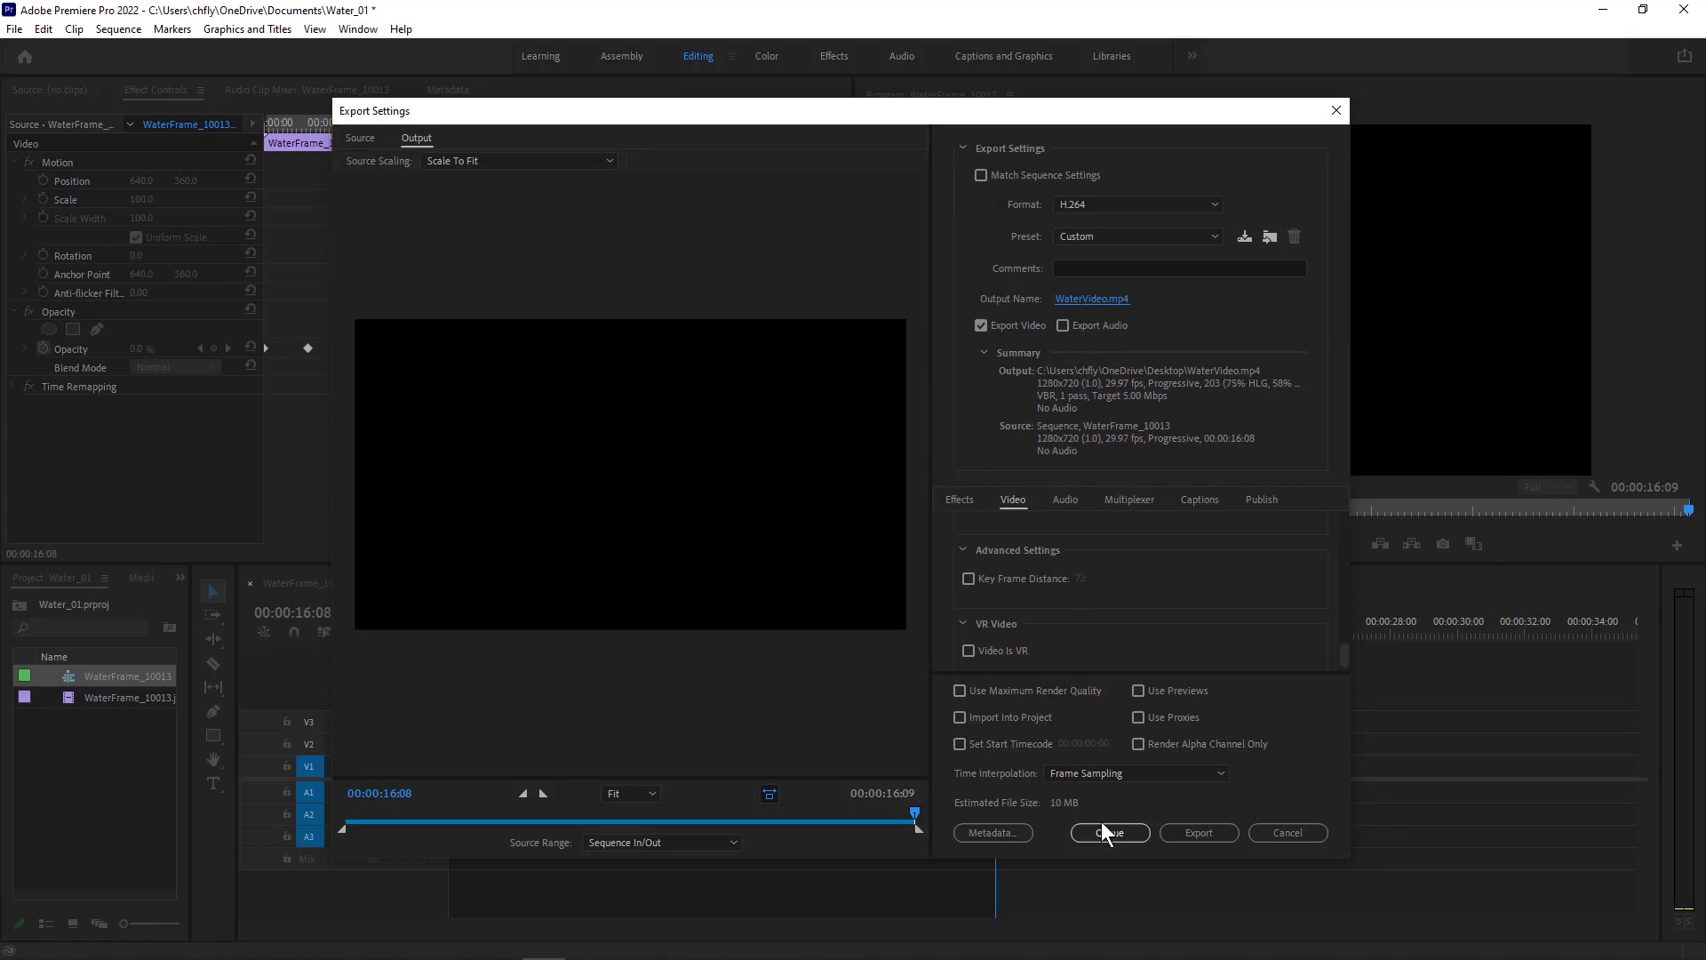
left_click(1200, 831)
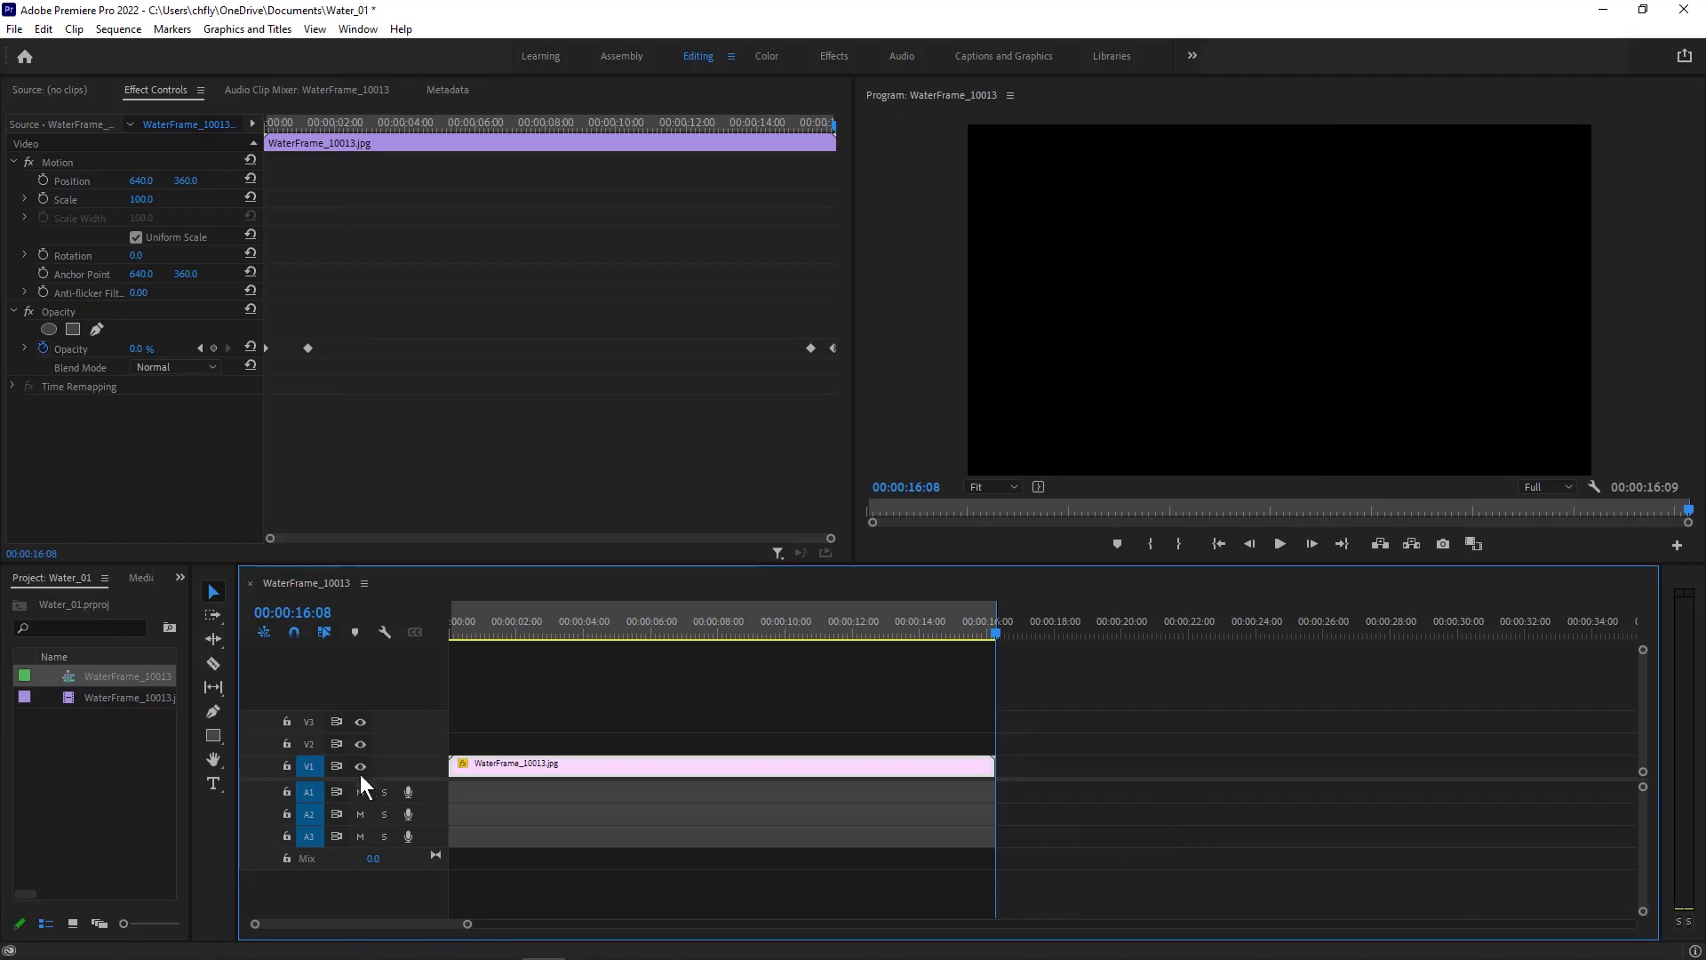
Step: Switch to File Explorer, play the exported WaterVideo from the Desktop folder, and close the player
mouse_move(544, 957)
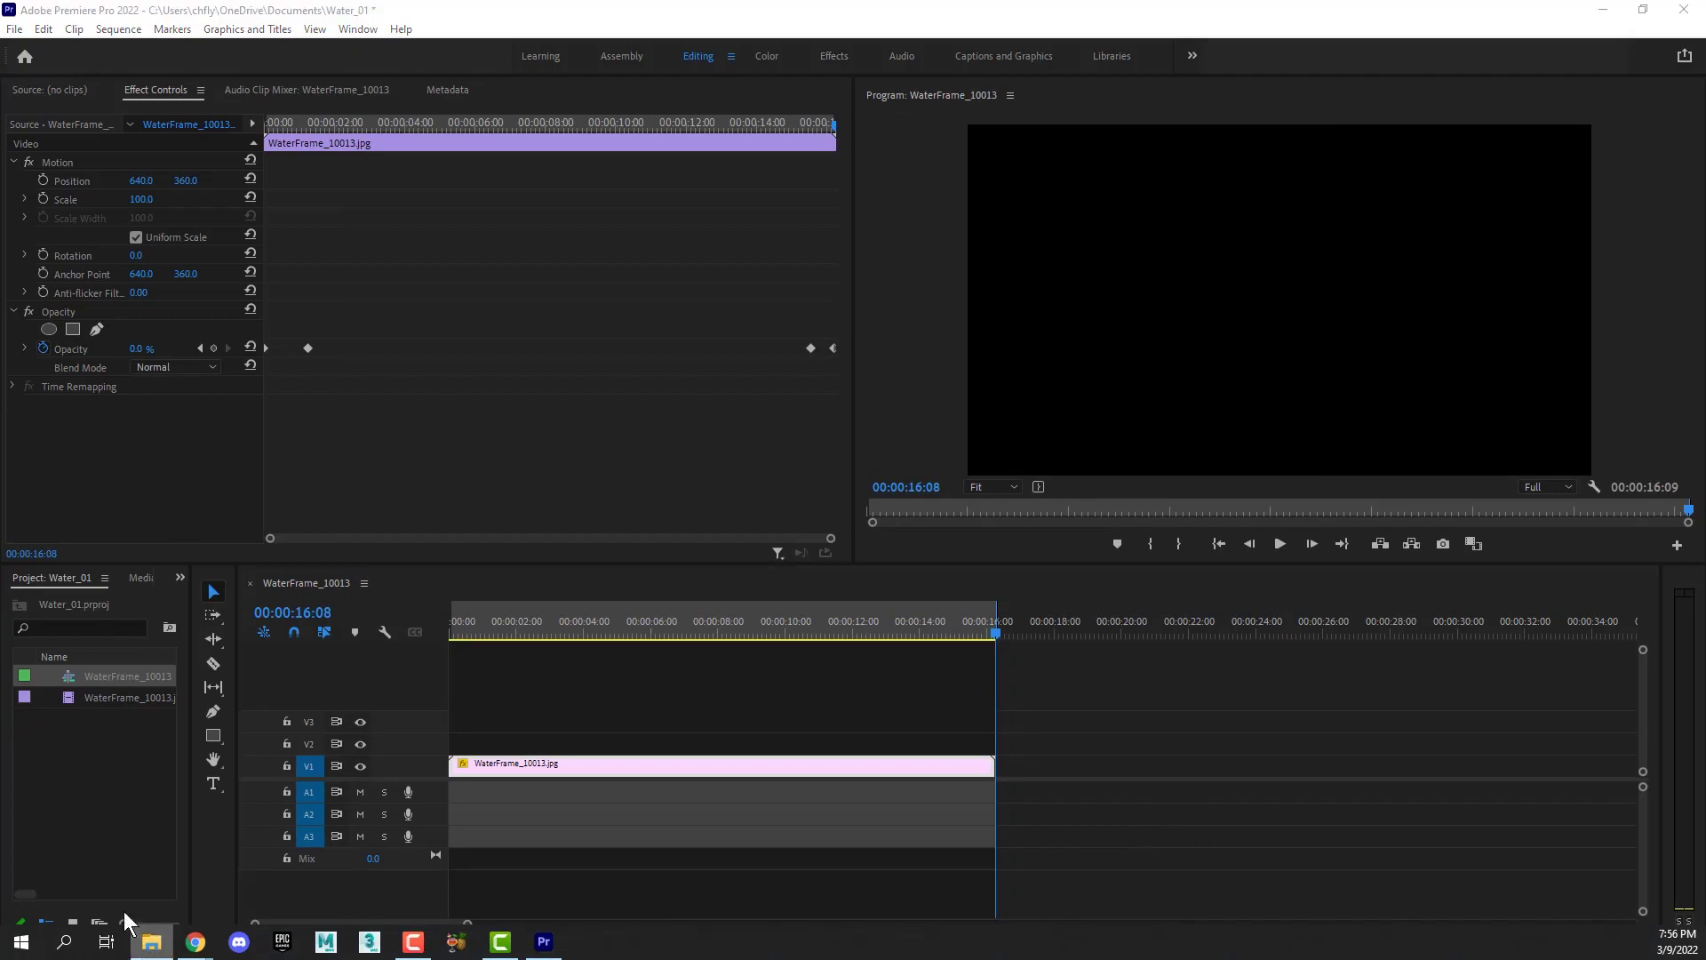
left_click(147, 943)
left_click_drag(178, 250, 809, 89)
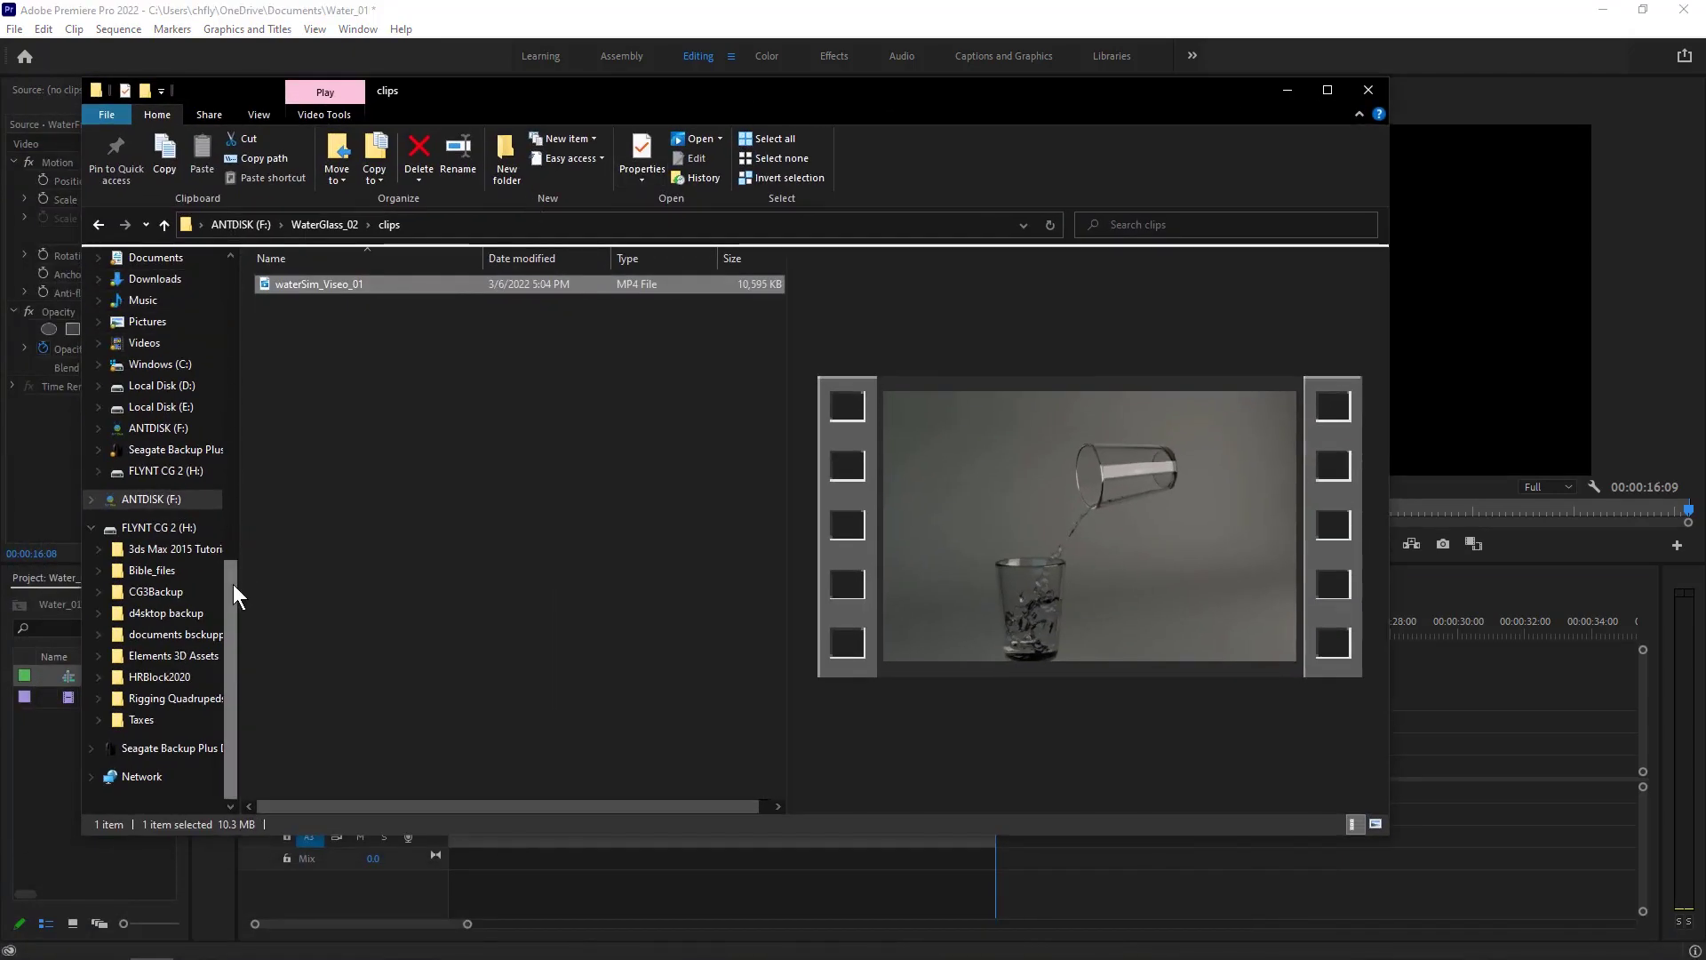
left_click_drag(236, 569, 231, 253)
left_click(148, 296)
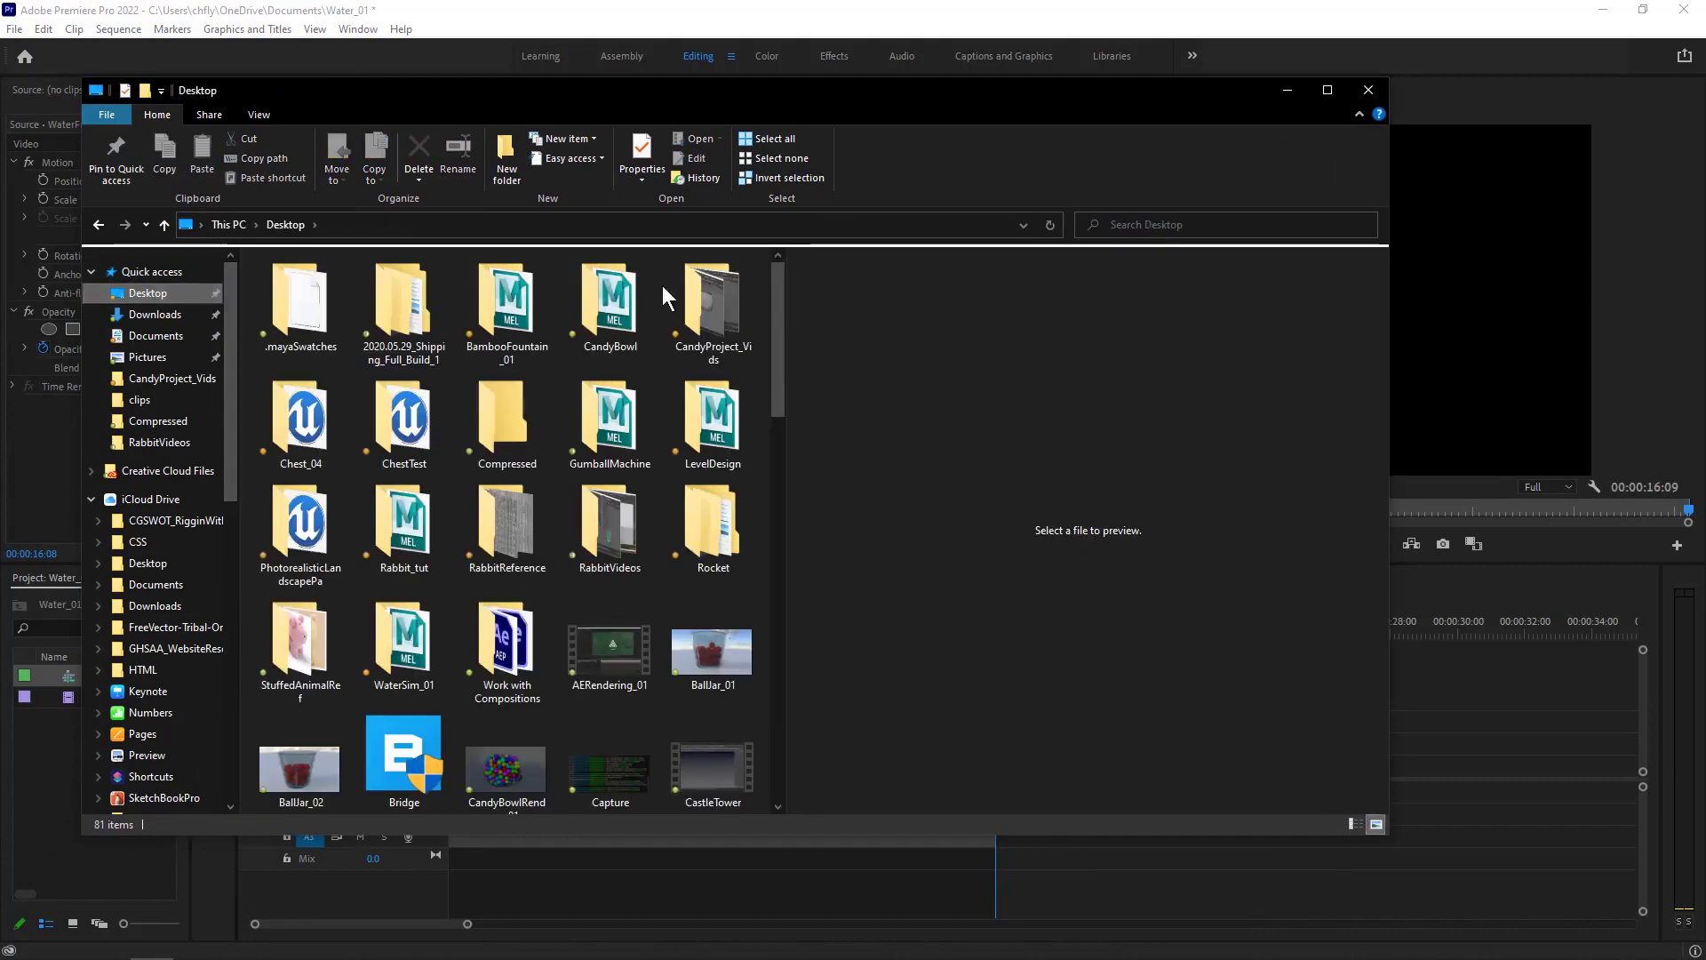
left_click_drag(785, 346, 768, 729)
double_click(281, 766)
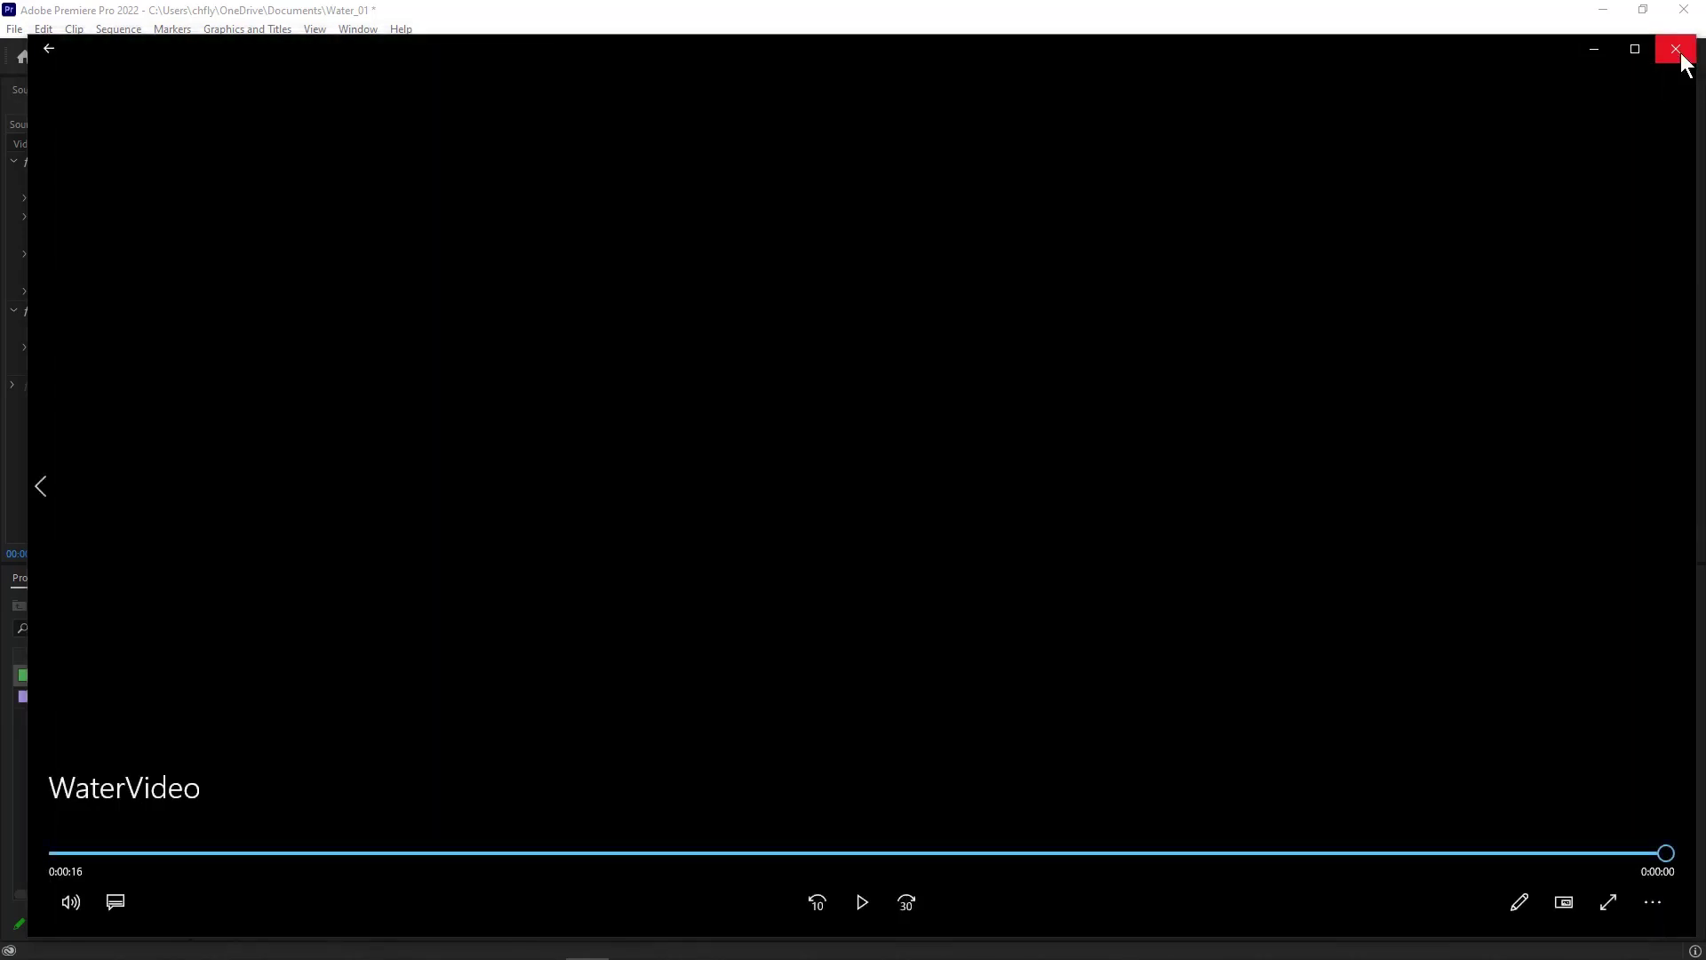
left_click(1678, 50)
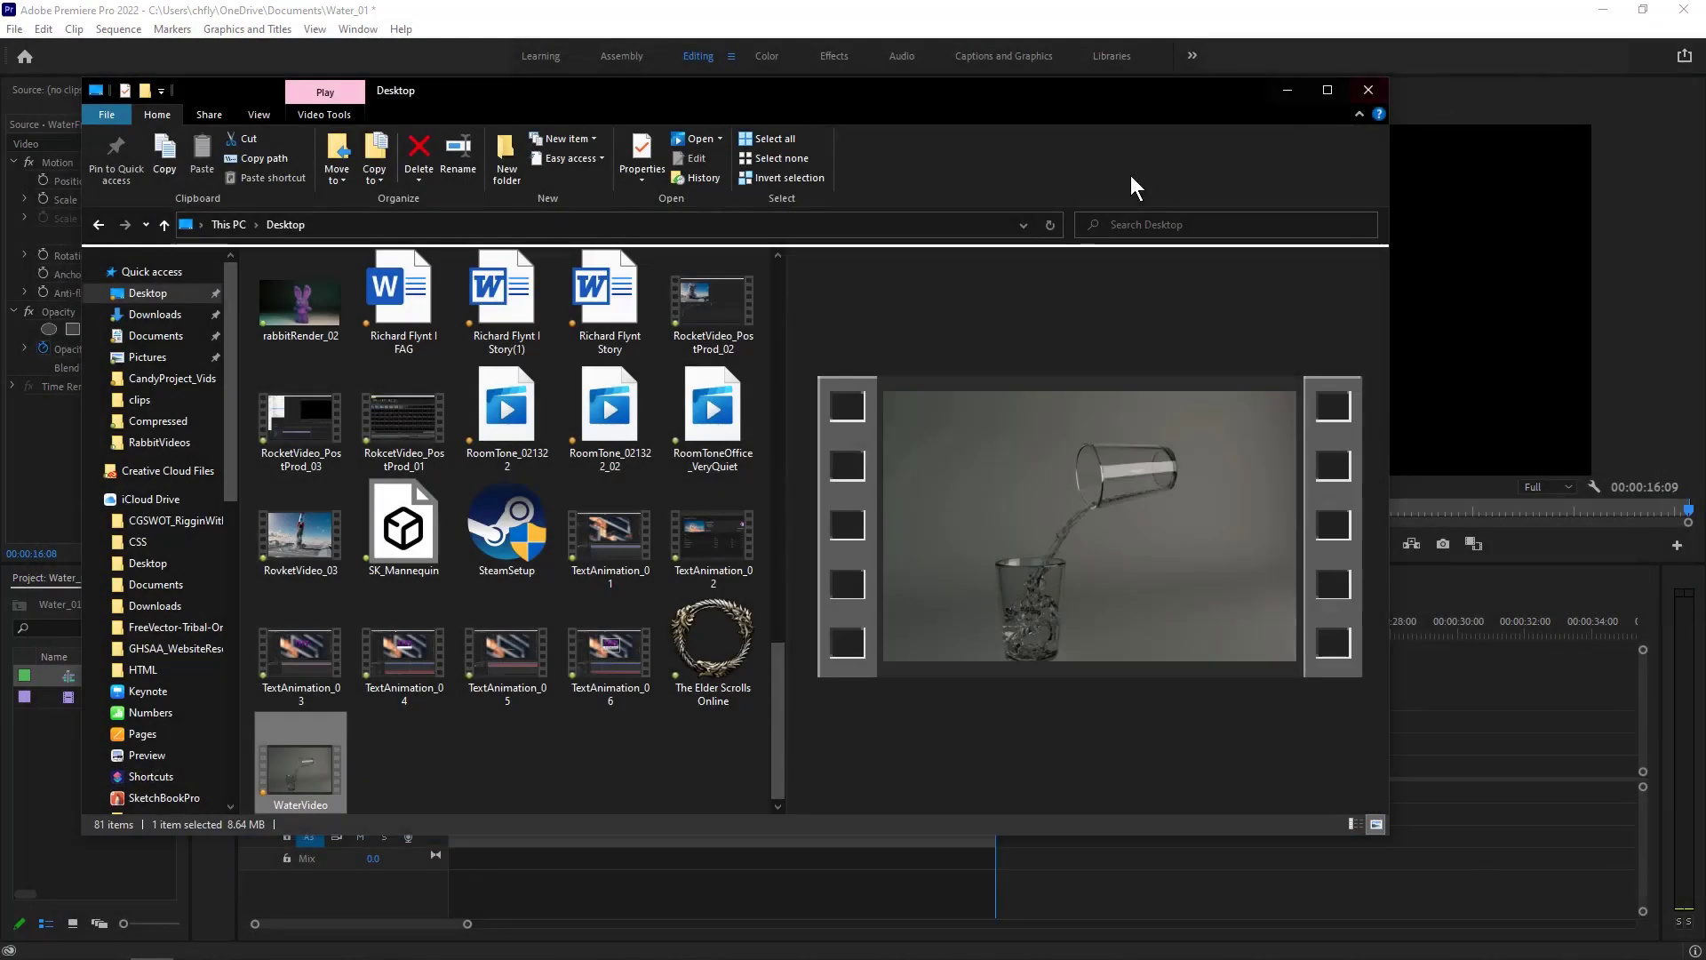
Step: Close File Explorer and exit Premiere Pro without saving the changes to Water_01.prproj
left_click(1369, 90)
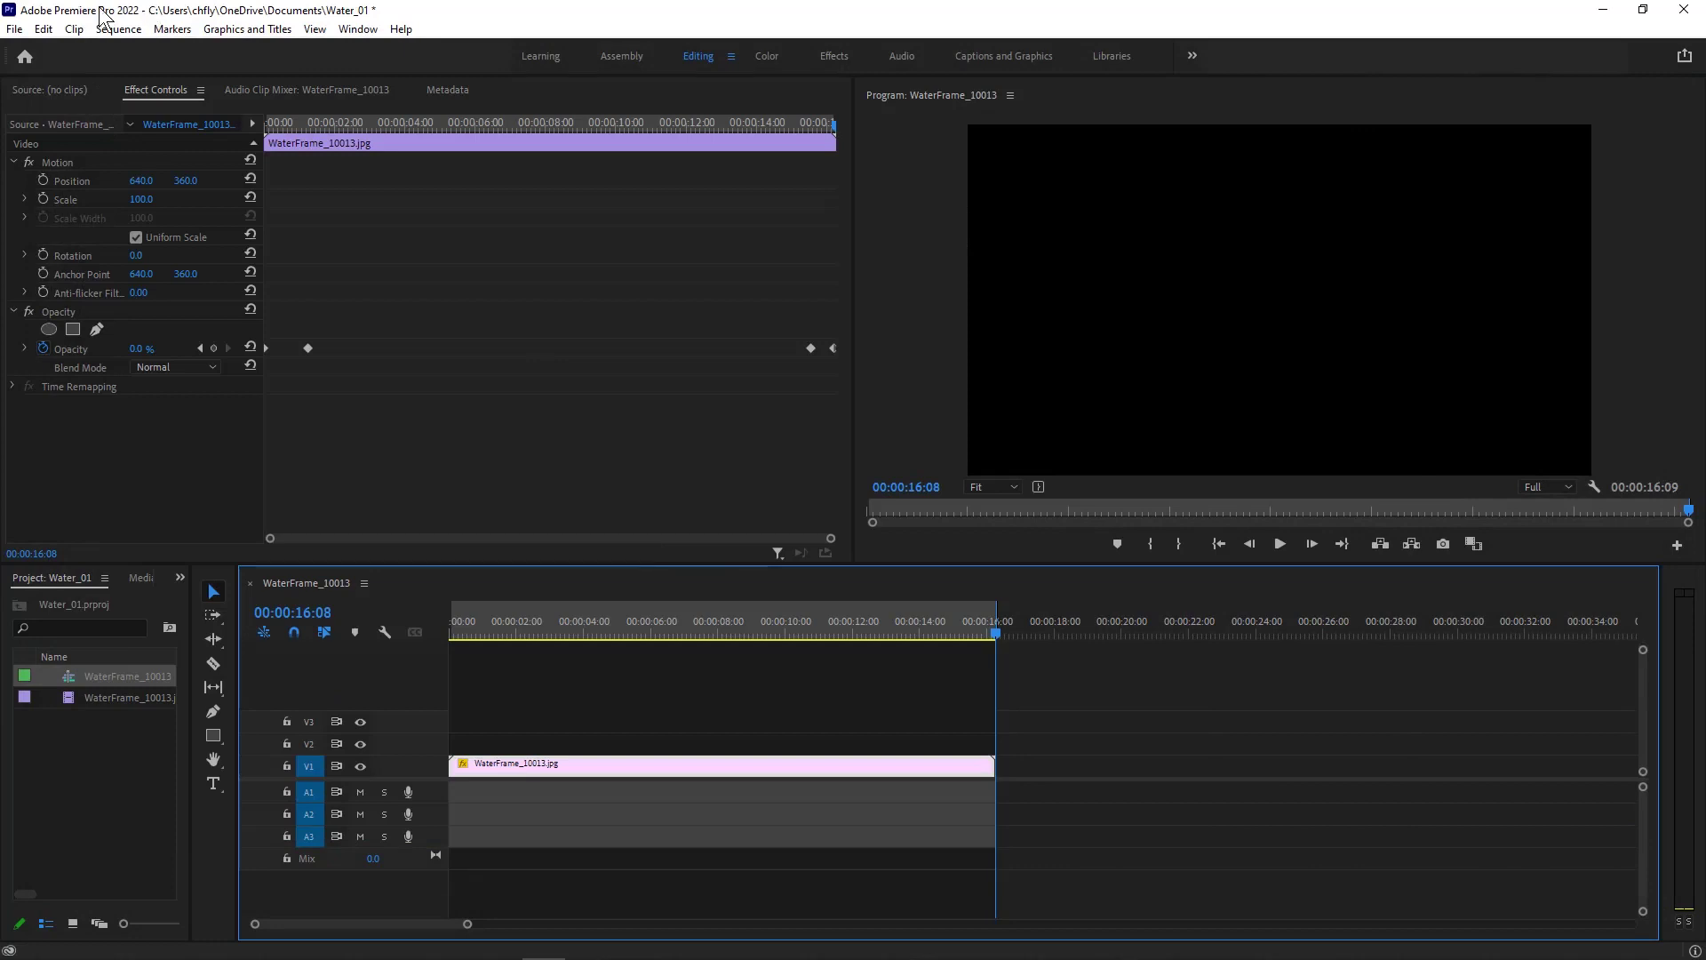
left_click(1690, 12)
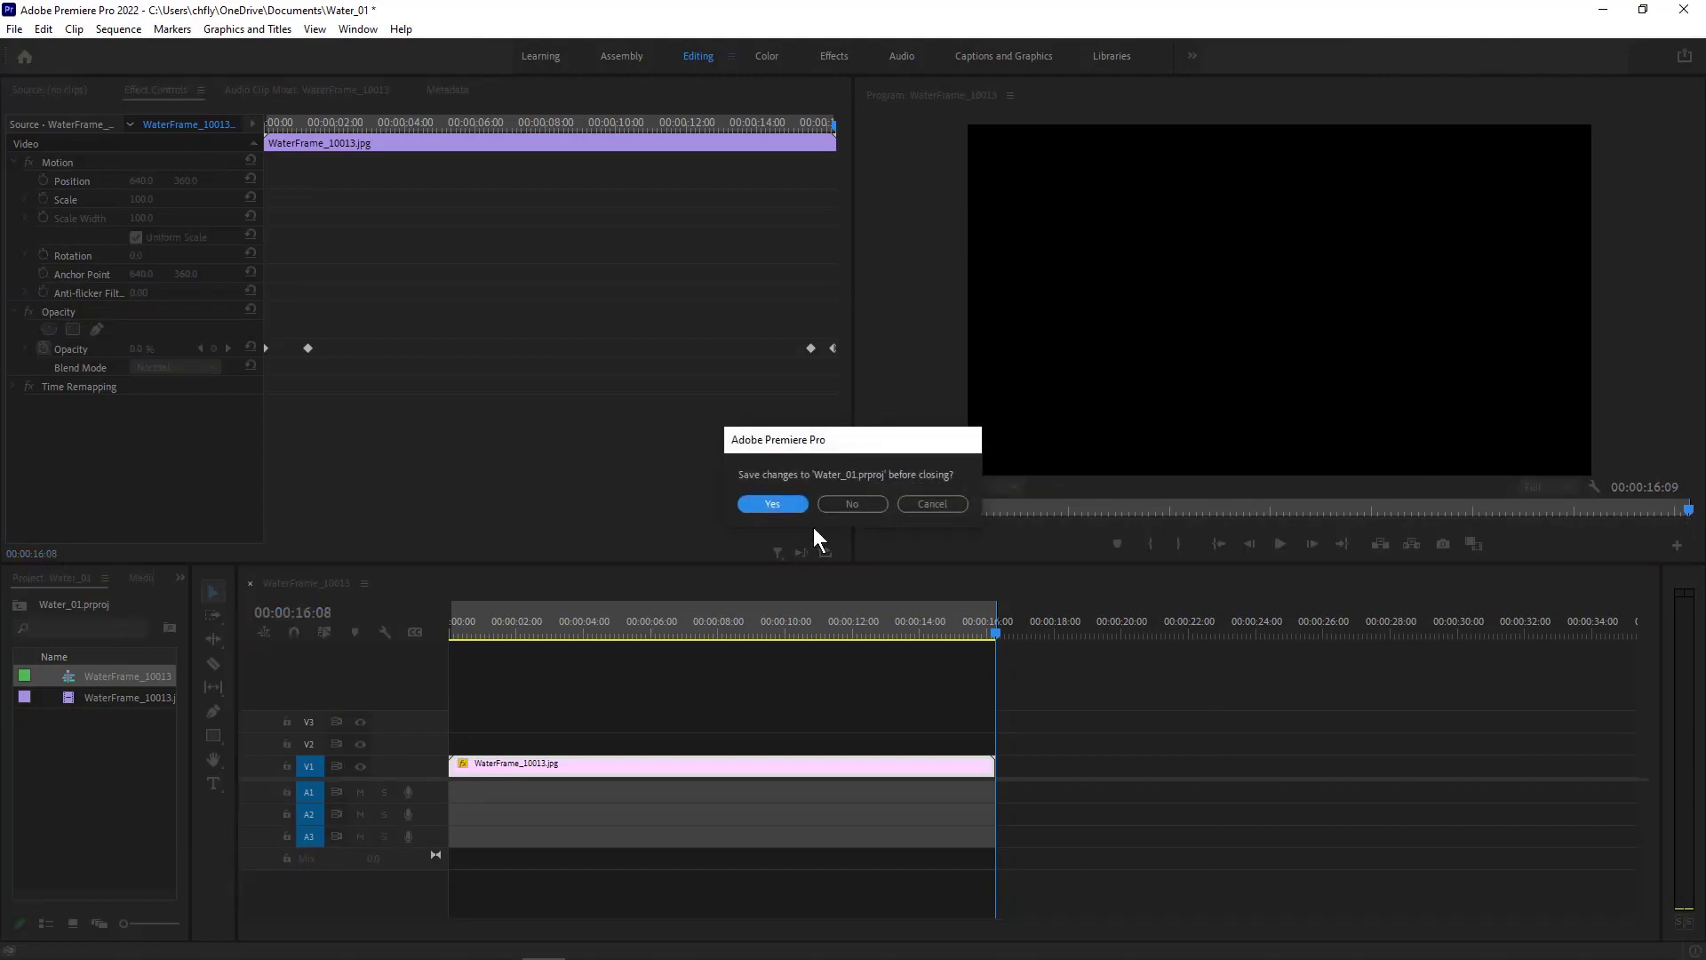
left_click(839, 503)
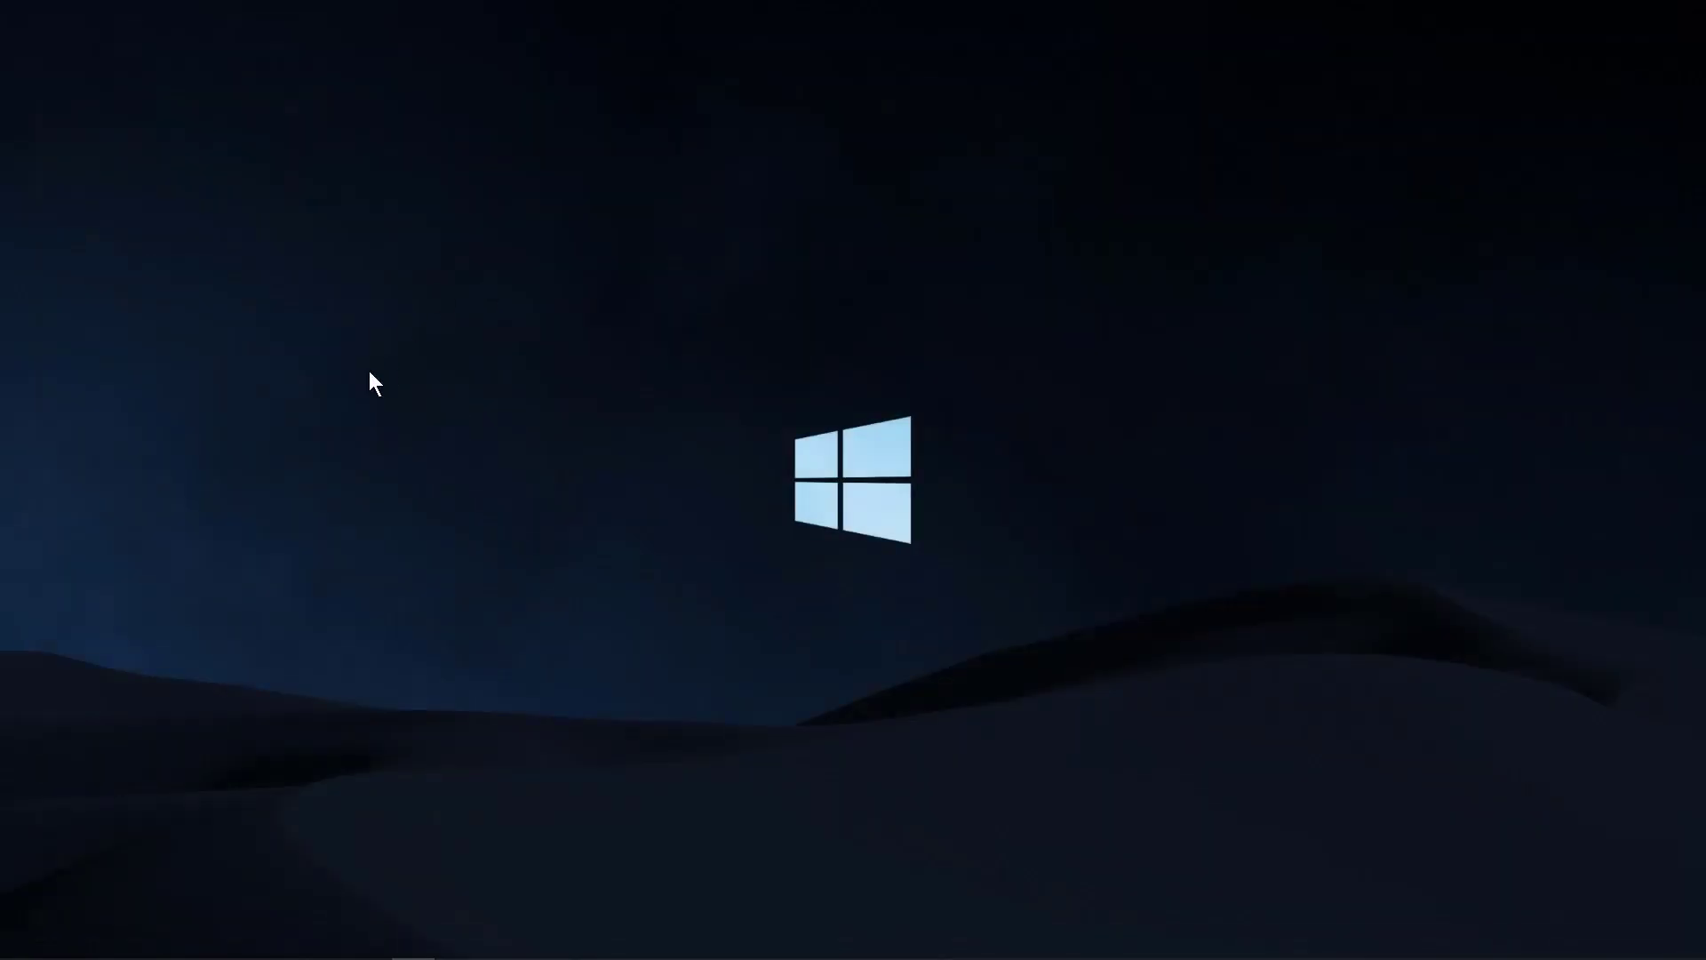